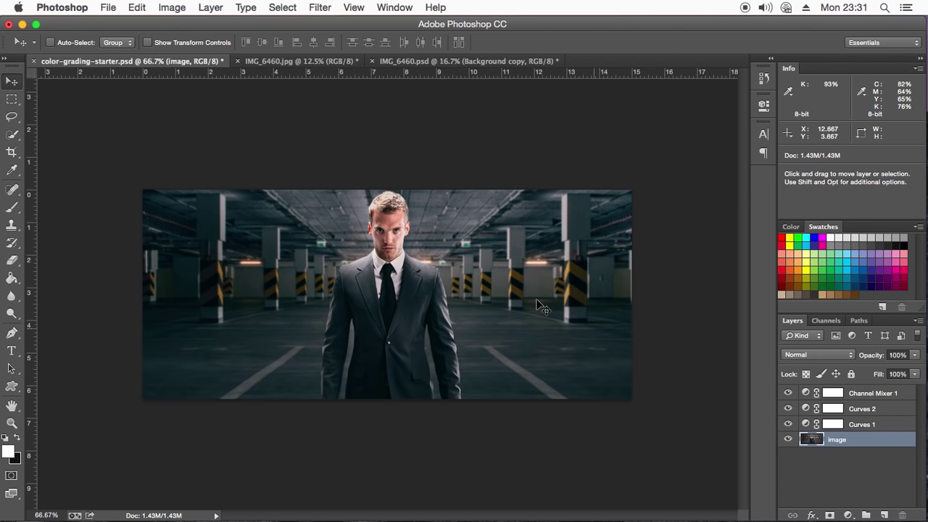
Step: Compare the grade with Channel Mixer 1 toggled, then zoom in on the man's face
left_click(788, 394)
left_click(788, 393)
left_click(12, 423)
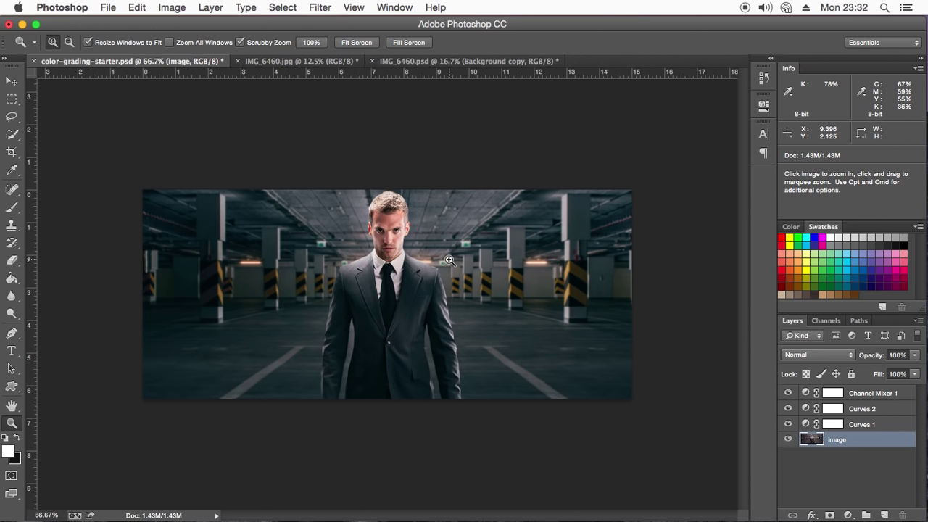
left_click(406, 270)
left_click(380, 233)
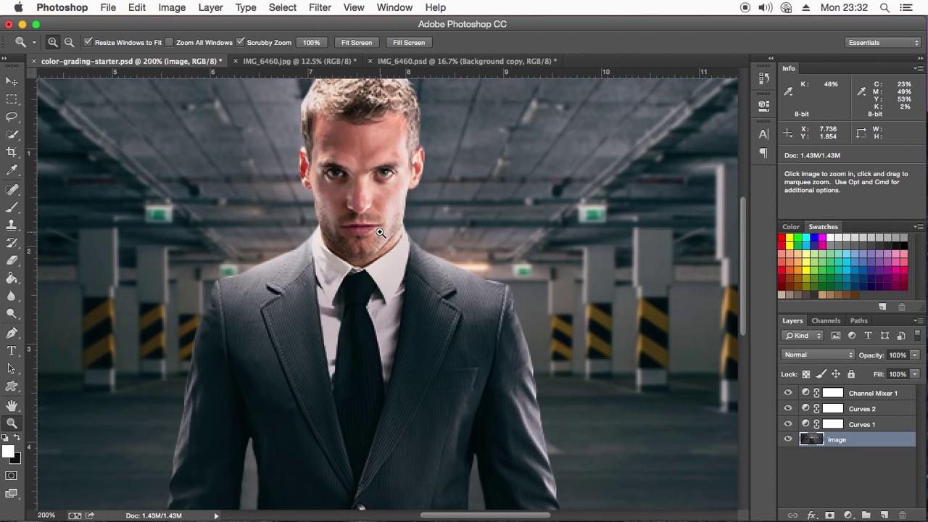
right_click(380, 232)
left_click(380, 242)
right_click(391, 256)
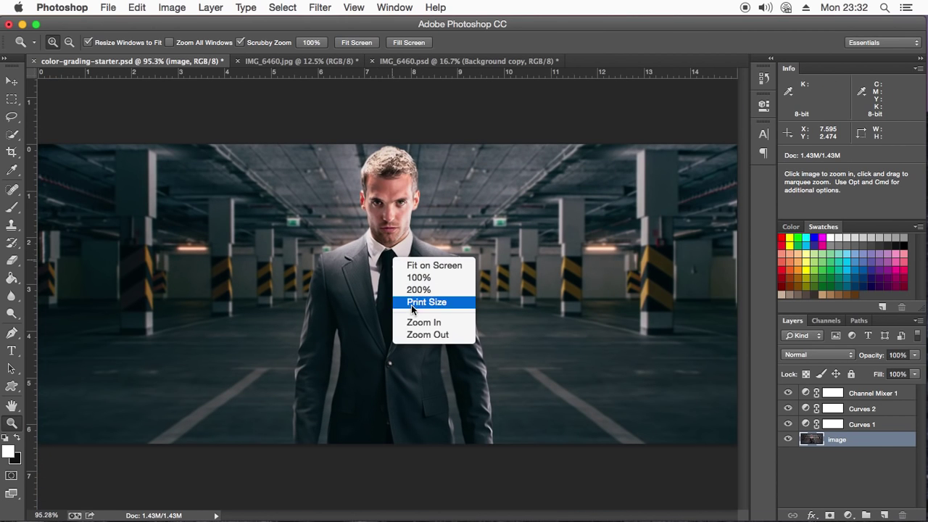
left_click(426, 335)
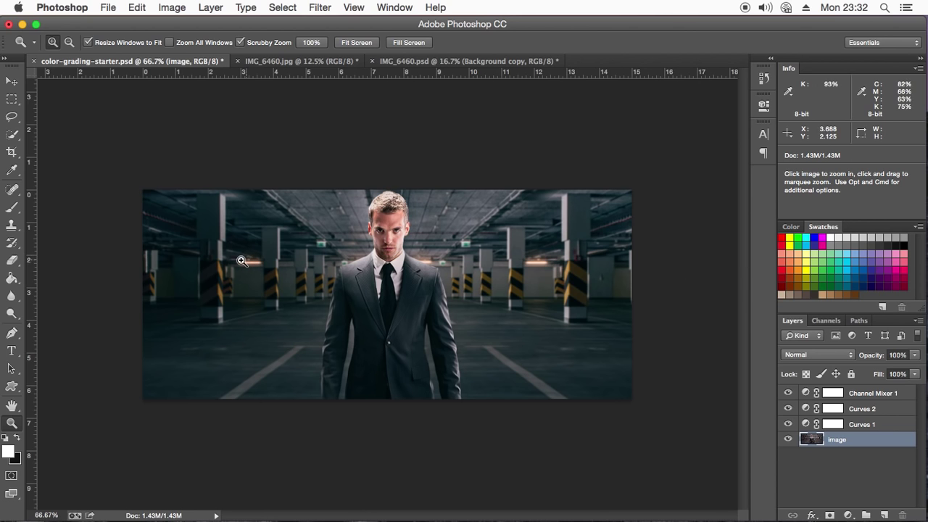
Step: Inspect the face at 100%, return to 66.7%, and toggle the grading layers off and on
left_click(385, 249)
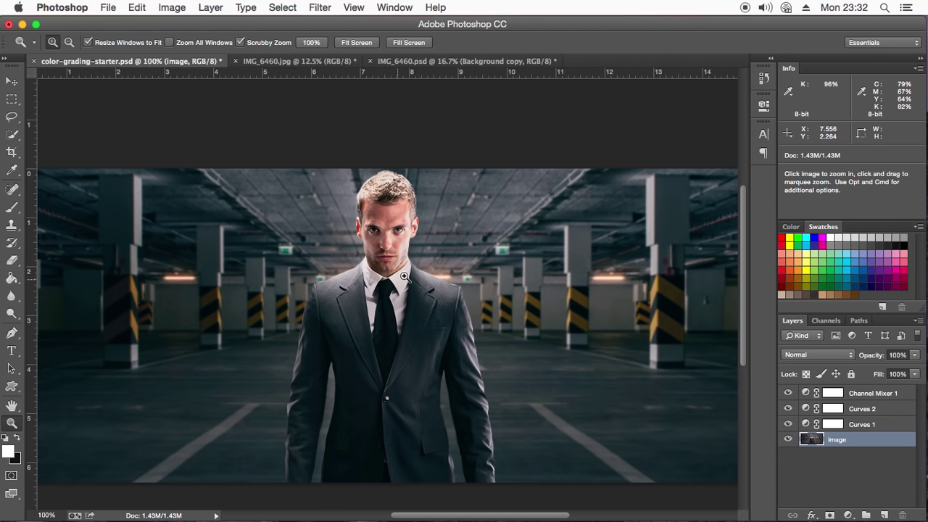
right_click(468, 247)
left_click(477, 252)
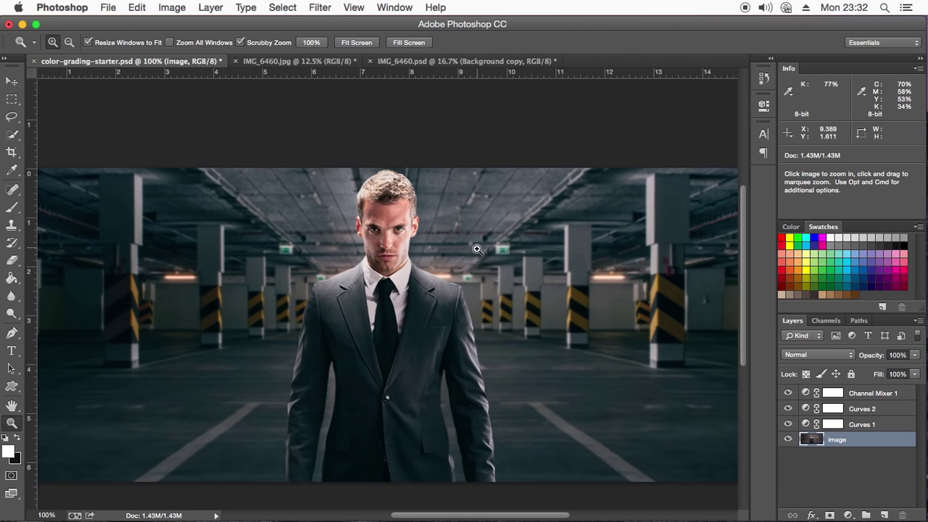
right_click(470, 256)
left_click(514, 333)
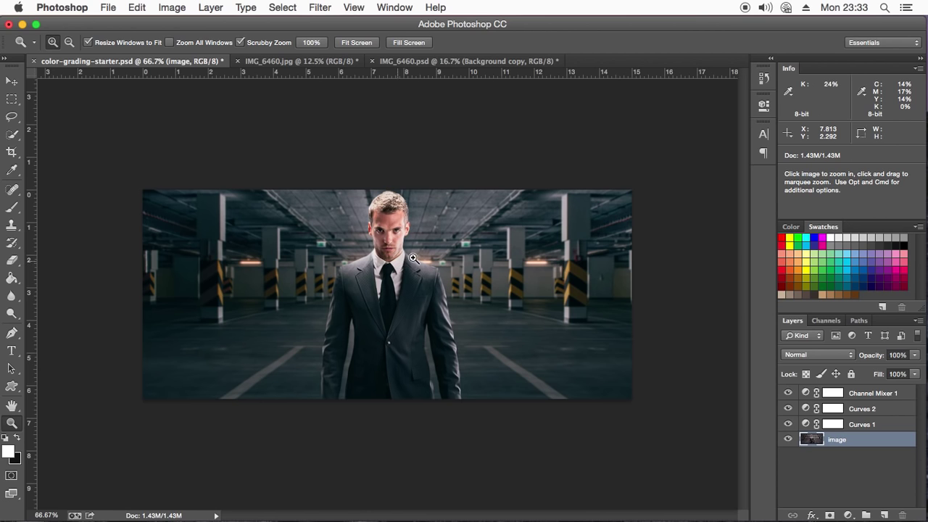
left_click(788, 393)
mouse_move(789, 408)
left_mouse_down()
mouse_move(788, 424)
mouse_move(788, 408)
left_mouse_up()
left_click(789, 393)
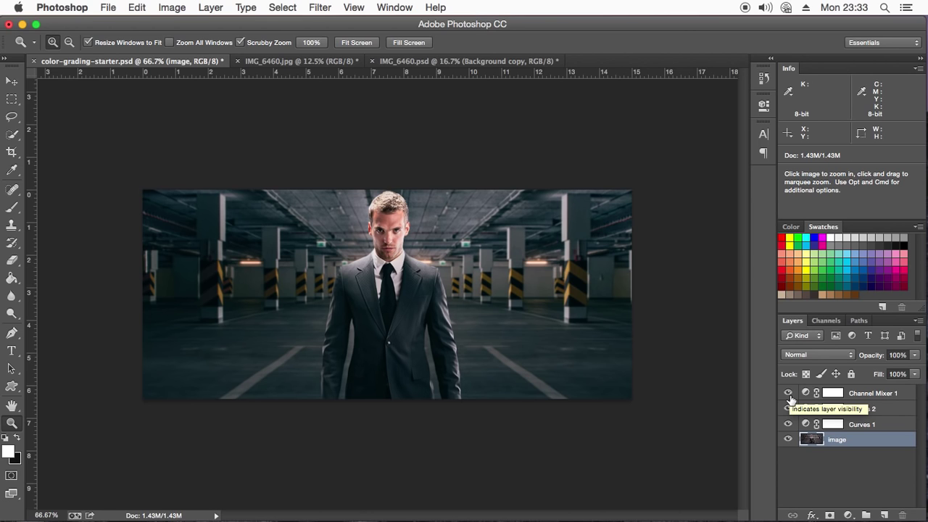
Step: Delete Channel Mixer 1, Curves 2 and Curves 1, then inspect the ungraded photo
left_click(860, 395)
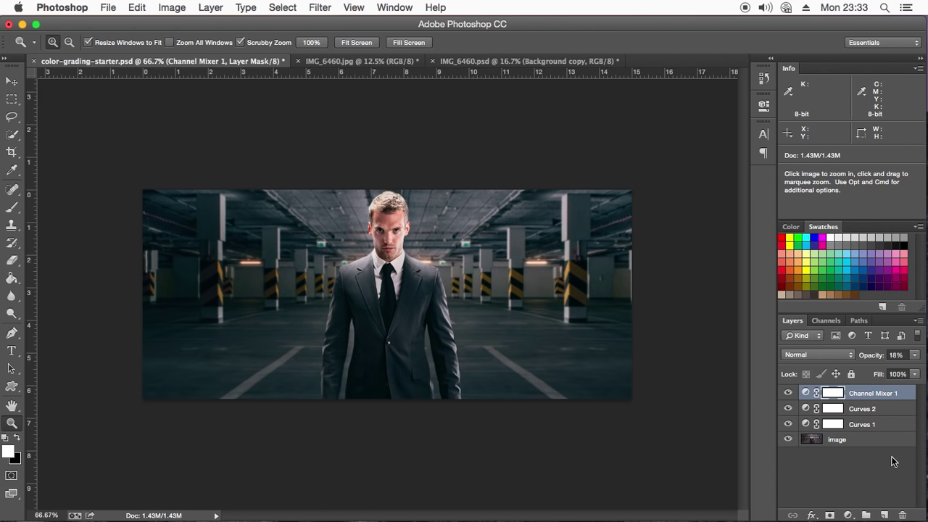
left_click(872, 425, "shift")
key("Delete")
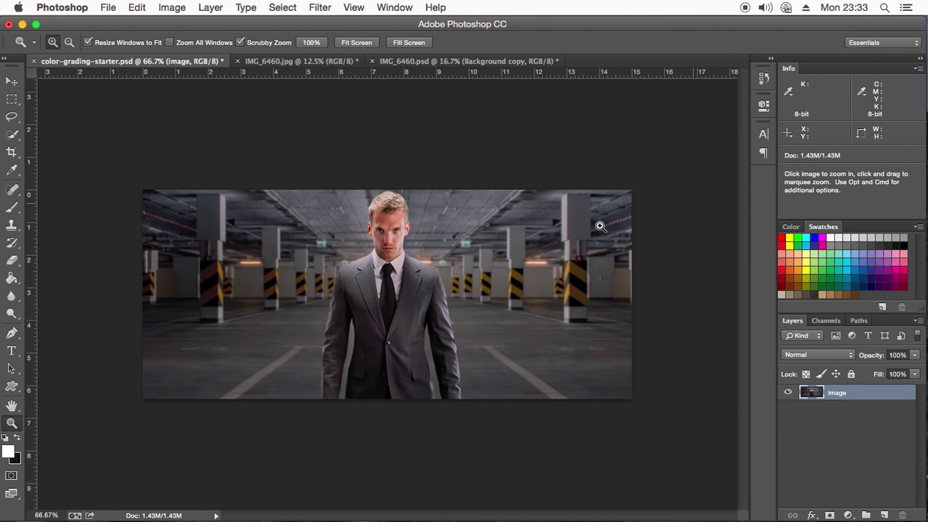
left_click(415, 270)
right_click(388, 248)
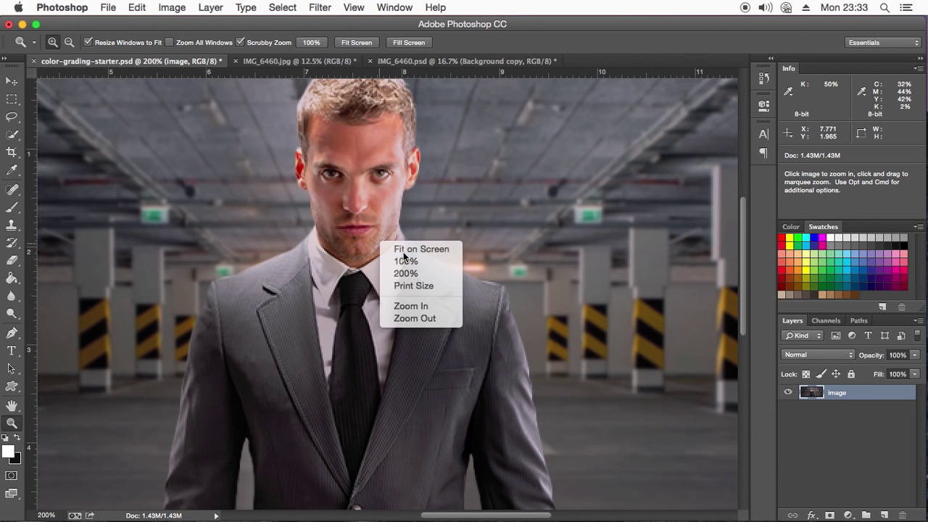
left_click(402, 247)
right_click(399, 290)
left_click(433, 364)
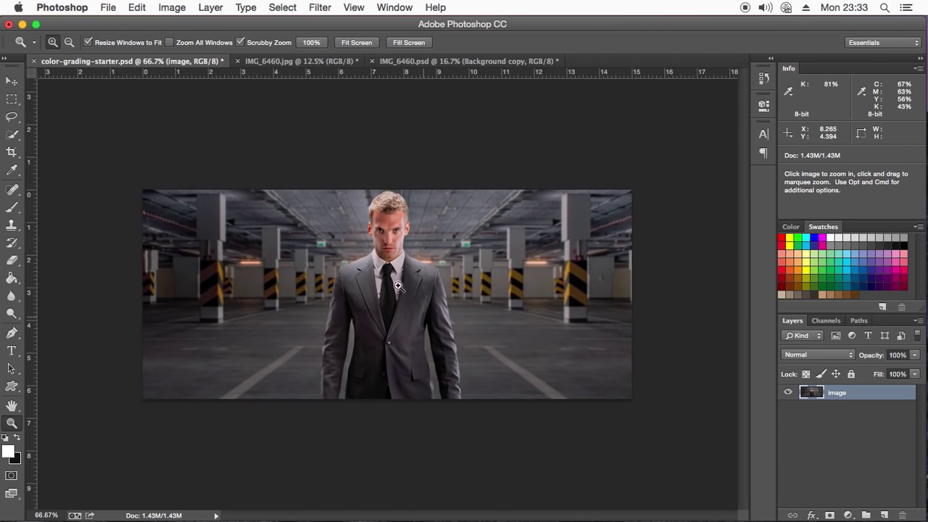
Step: Check IMG_6460.jpg with its black bars undone, then return to the PSD
left_click(305, 63)
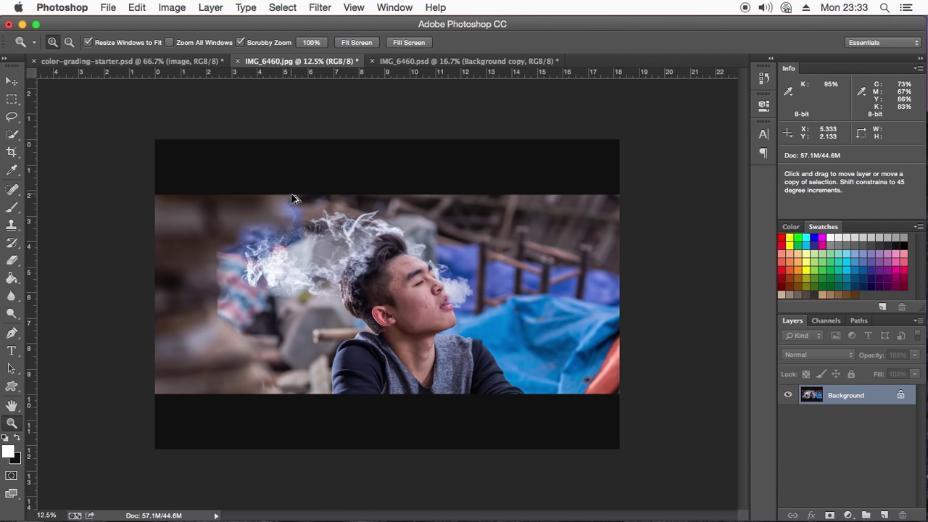
key("super+alt+z")
key("super+alt+z")
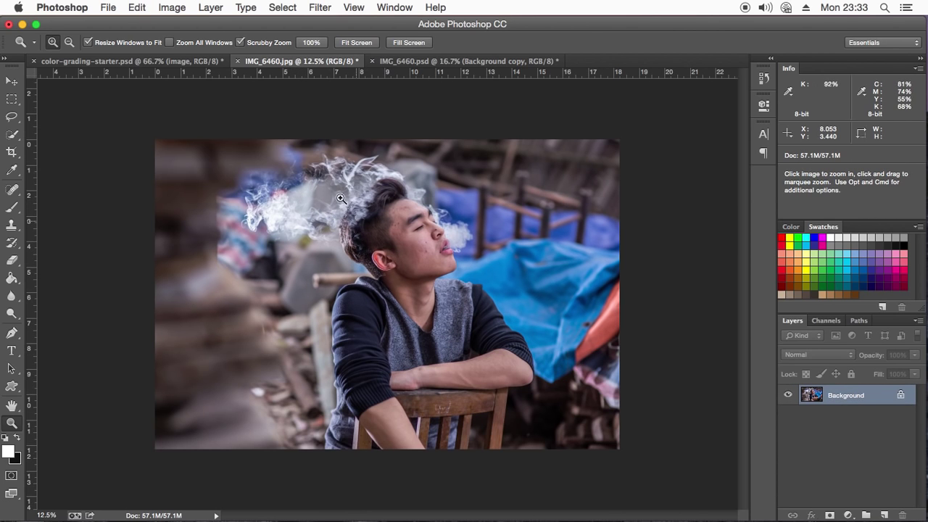
left_click(179, 64)
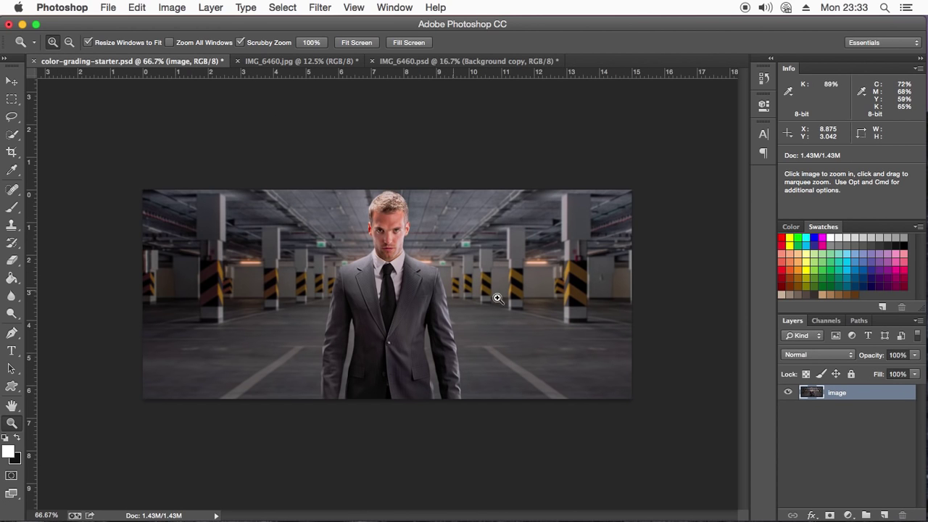
Step: Add a Curves 1 adjustment layer and try Luminosity blending before reverting to Normal
left_click(853, 515)
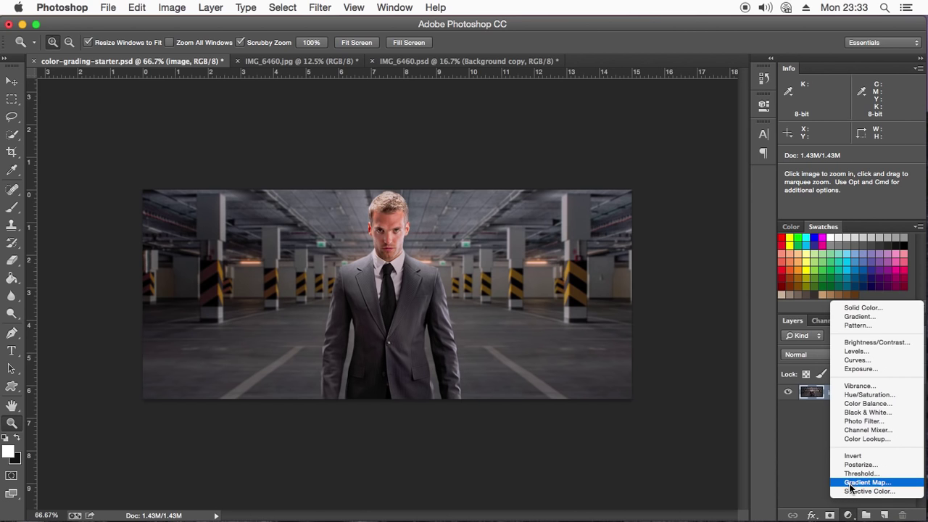
key("Escape")
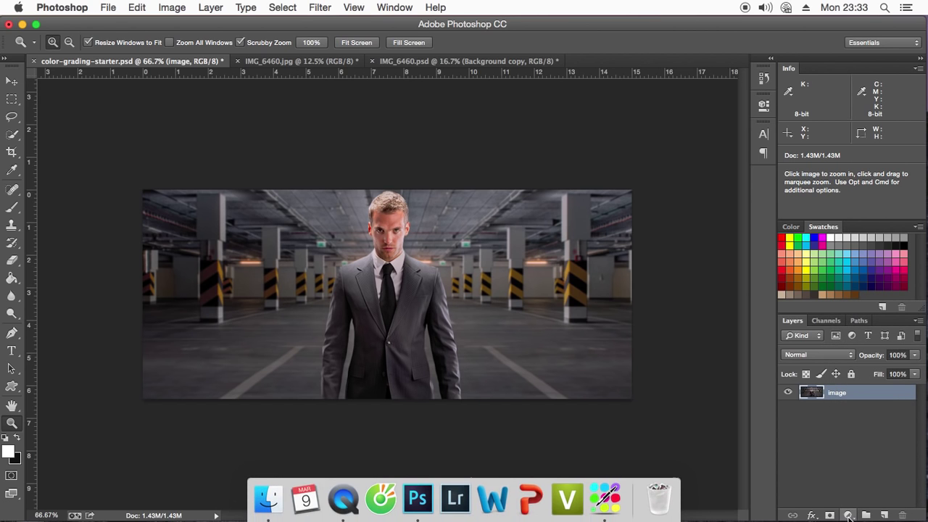
left_click(849, 514)
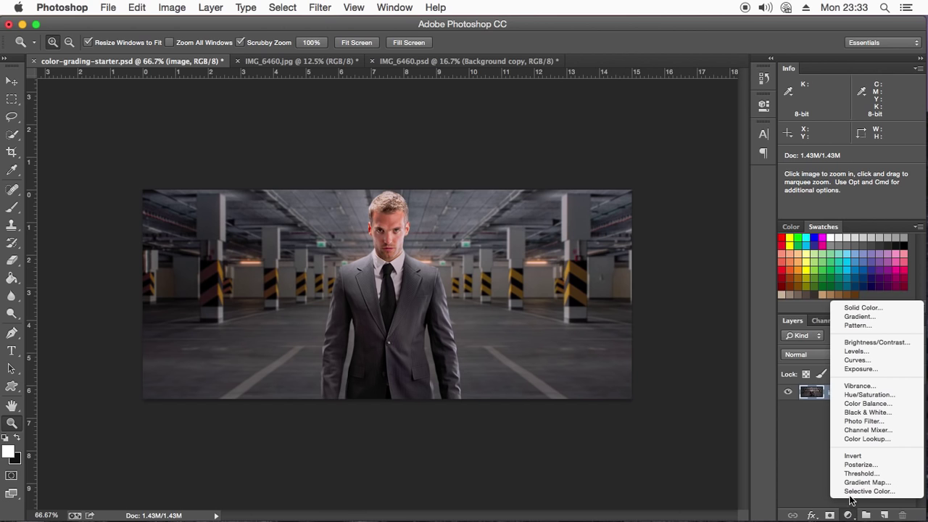
left_click(857, 360)
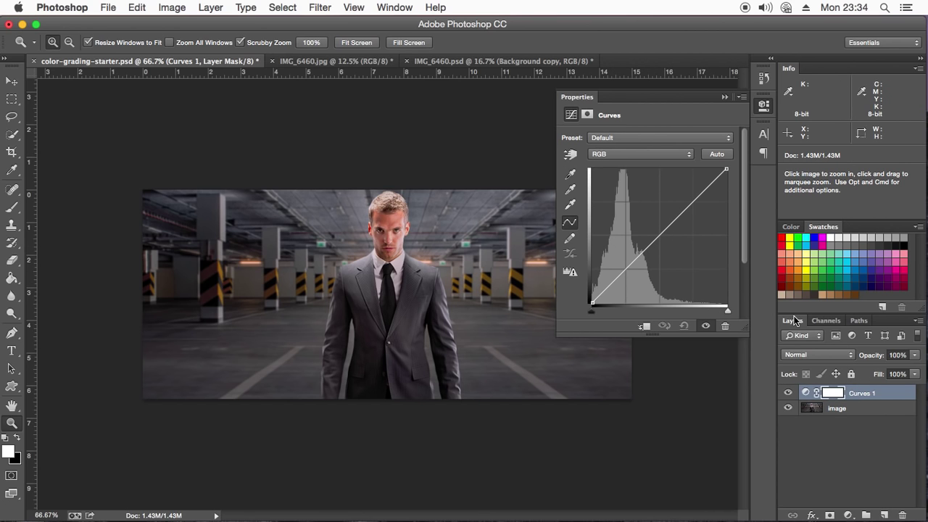
left_click(814, 354)
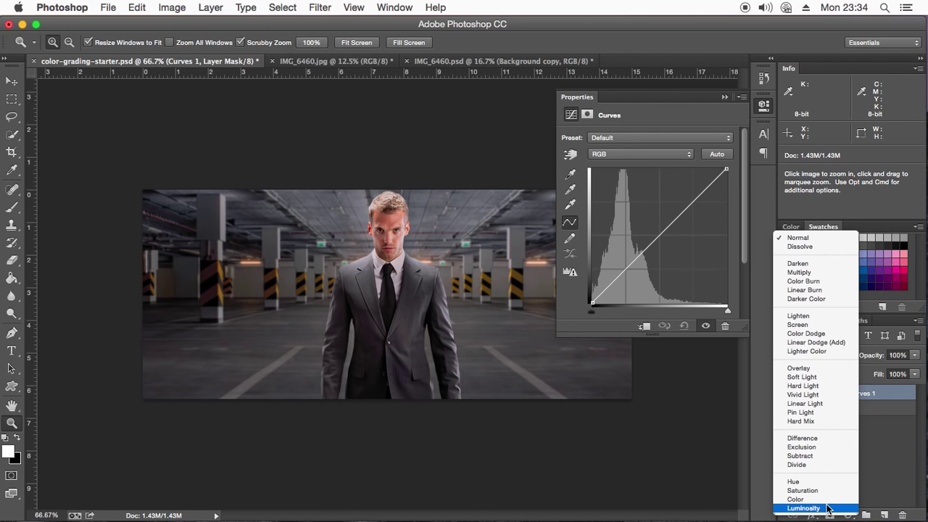
left_click(831, 510)
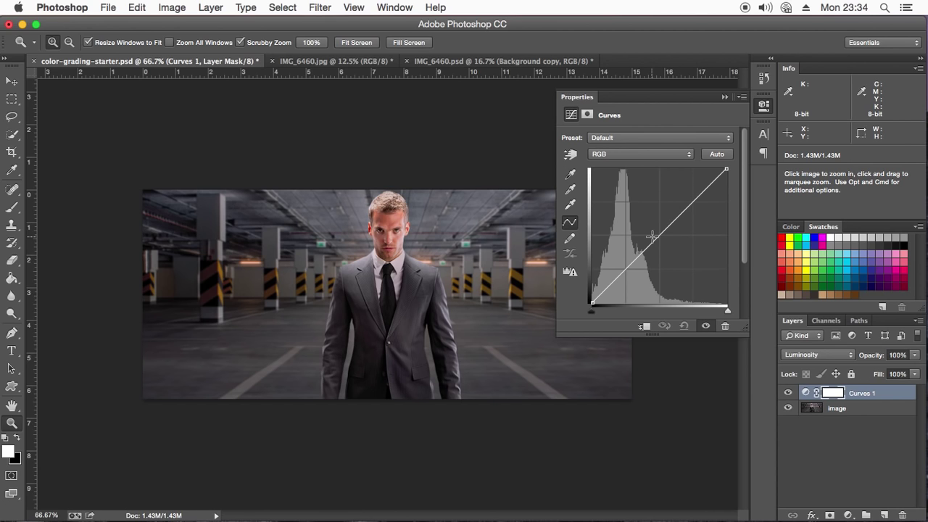
left_click(805, 355)
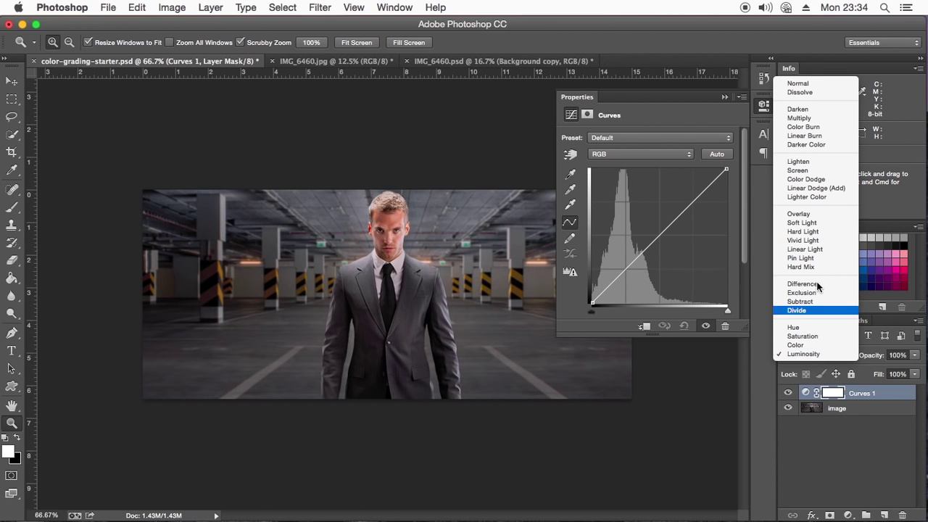
left_click(800, 85)
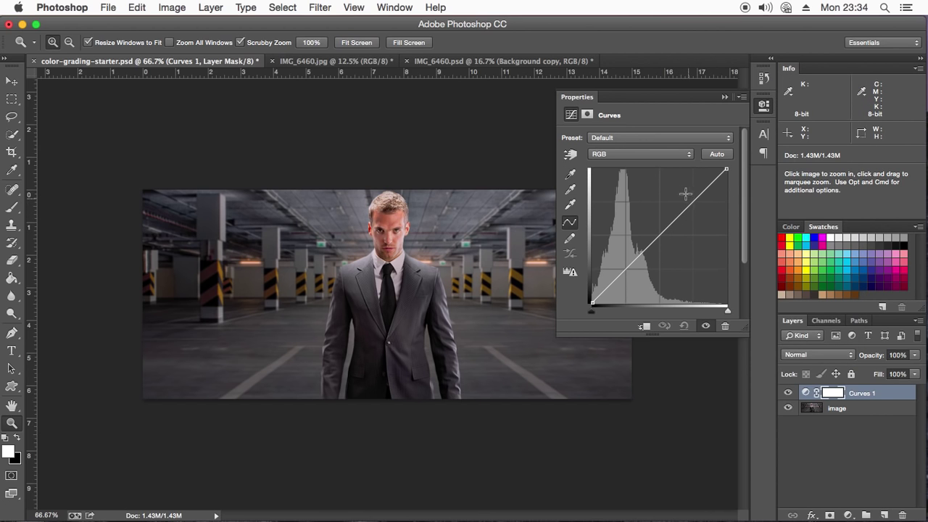
Step: Drag Curves 1 into a strong contrast S-curve and compare Luminosity against Normal blending
left_click_drag(684, 193, 682, 179)
left_click_drag(638, 261, 647, 272)
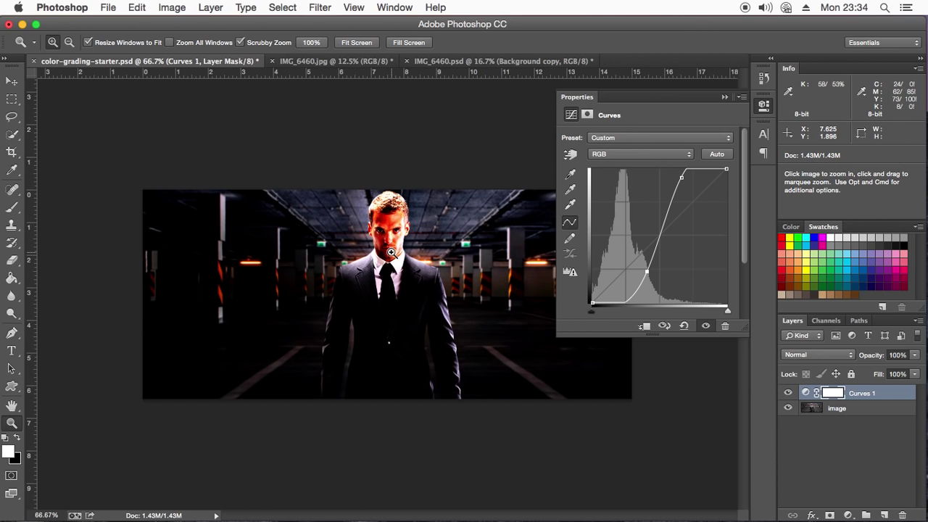
left_click(830, 355)
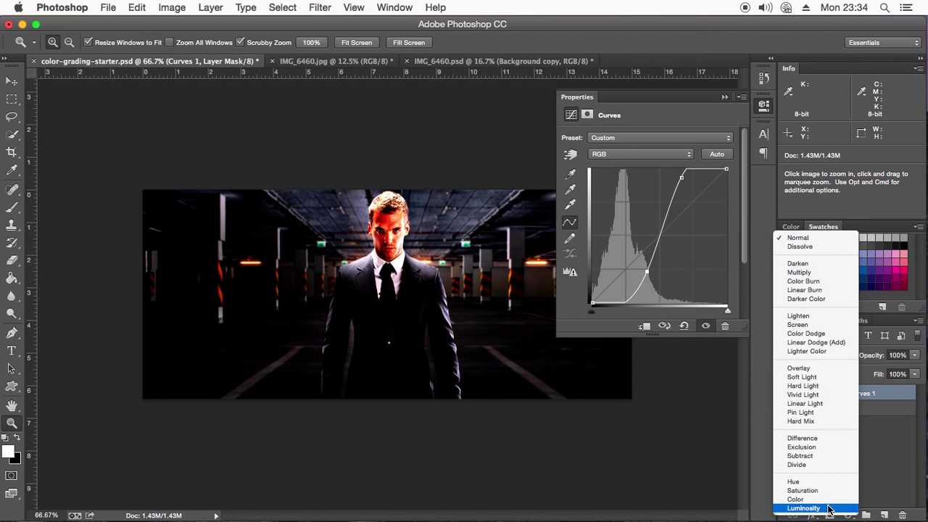
left_click(809, 509)
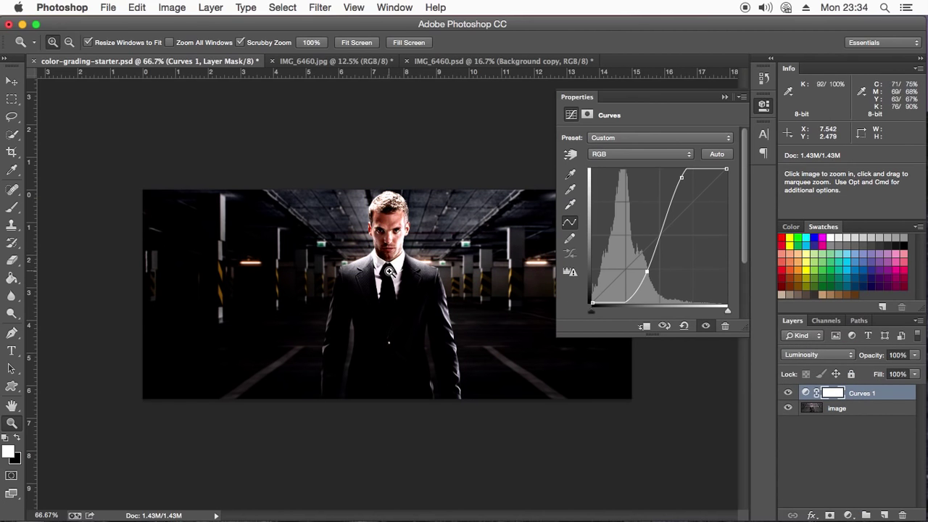
left_click(818, 356)
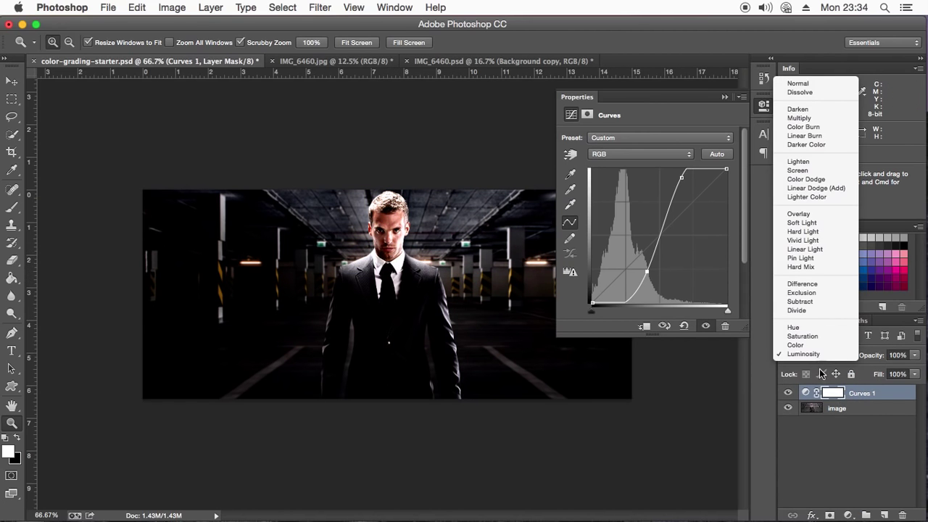
left_click(819, 86)
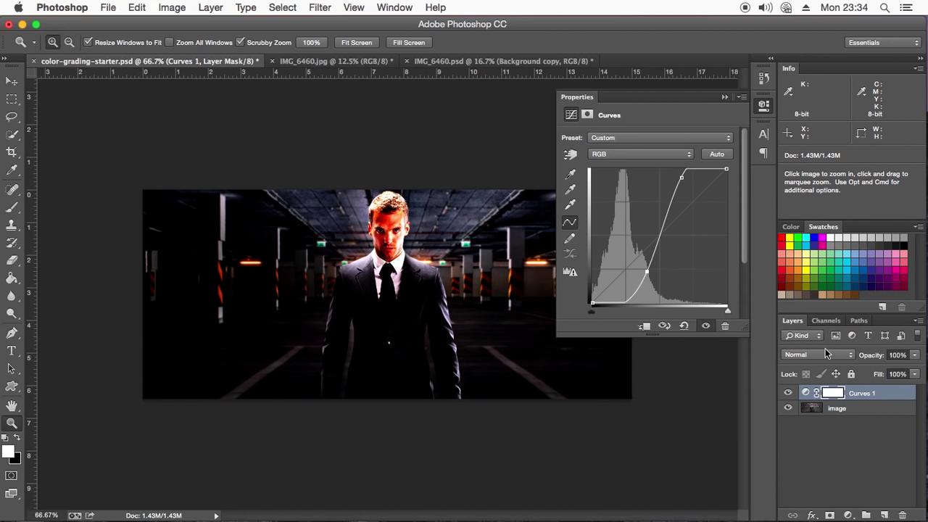
Step: Set Curves 1 back to Luminosity and keep it after browsing the blend modes
left_click(818, 355)
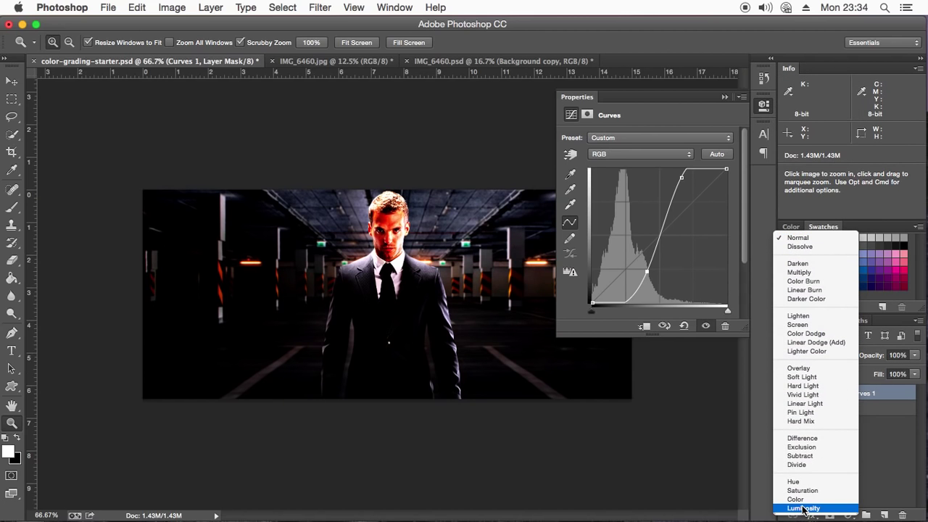
left_click(803, 499)
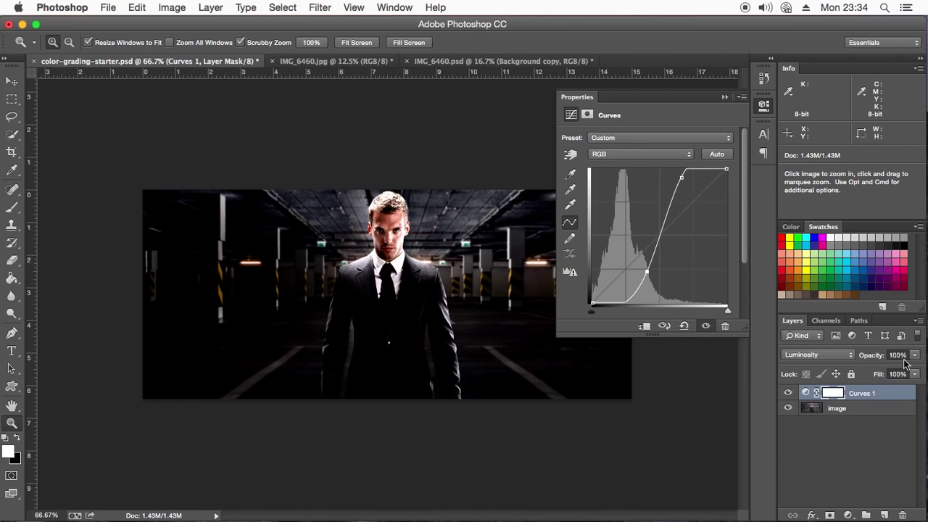
left_click(811, 355)
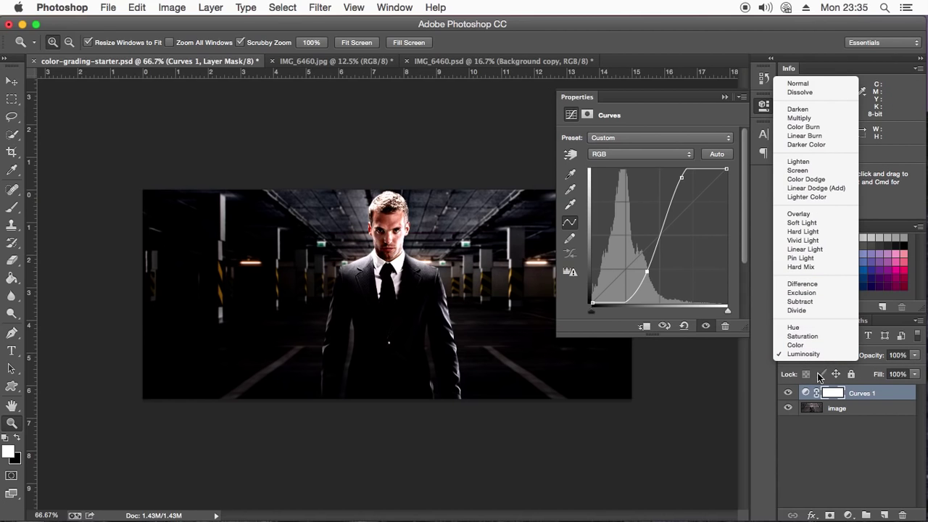
left_click(819, 377)
left_click(838, 356)
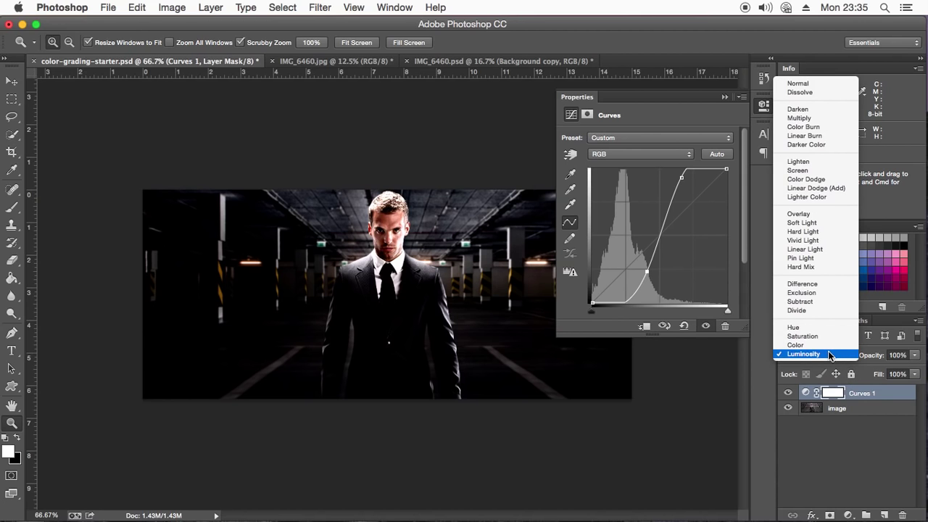
left_click(834, 354)
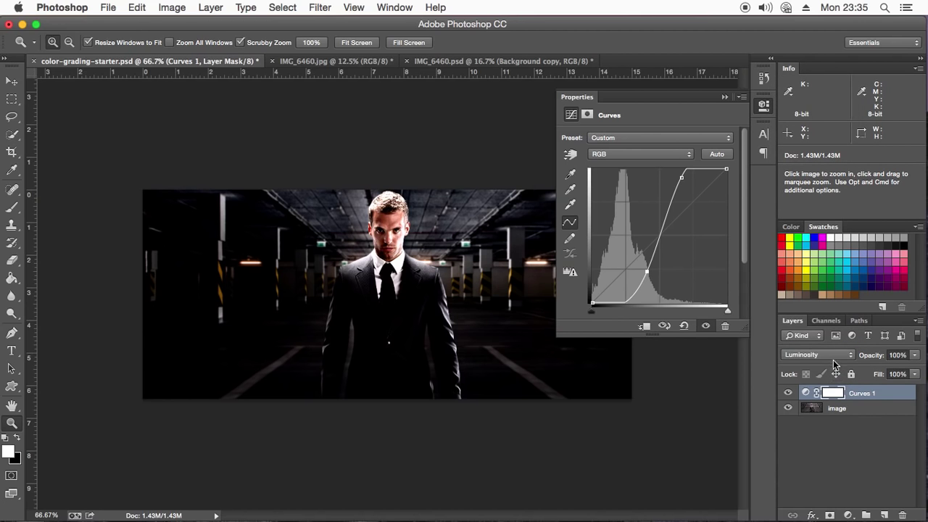
Step: Compare with Curves 1 hidden and flatten its curve back to a straight diagonal
left_click(789, 393)
left_click_drag(646, 272, 645, 265)
left_click_drag(681, 177, 678, 189)
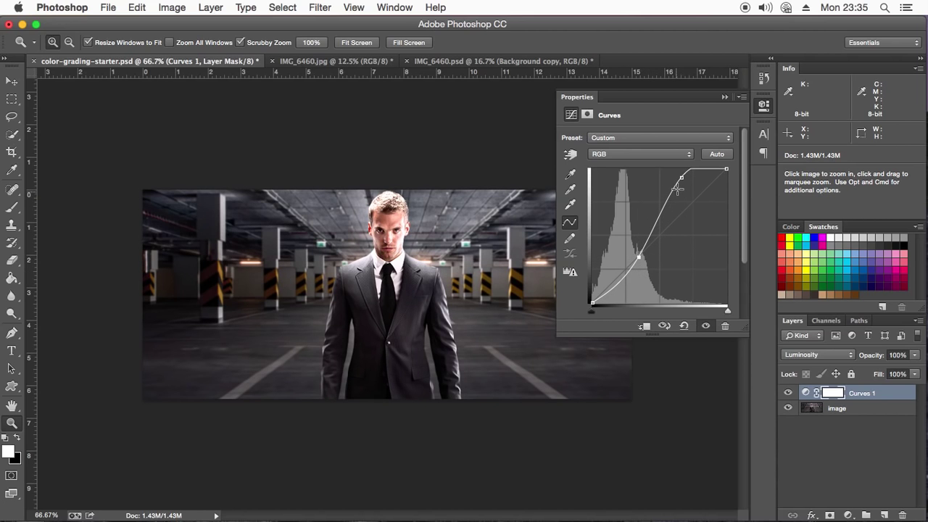
mouse_move(645, 265)
left_mouse_down()
mouse_move(639, 256)
mouse_move(642, 457)
left_mouse_up()
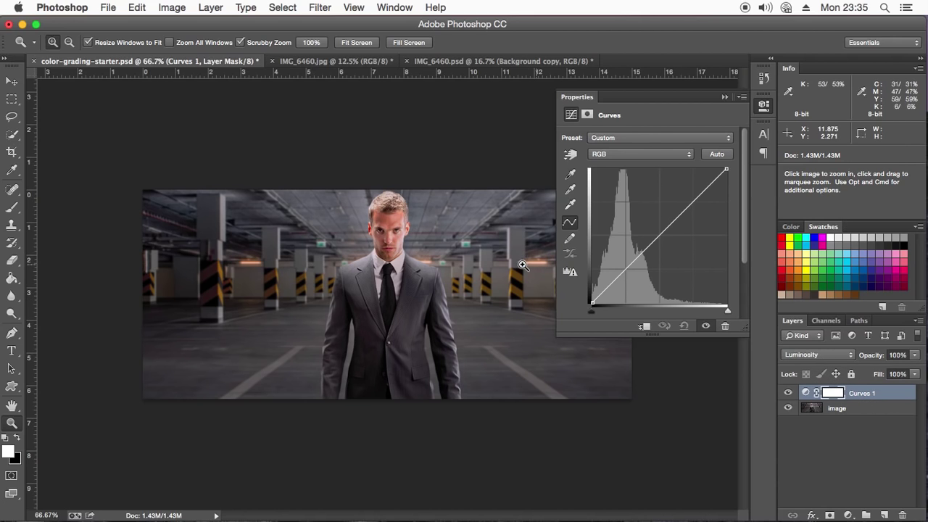
Step: Build a gentle two-point S-curve, leaving the black point at the very bottom
left_click(660, 236)
left_click(632, 267)
left_click_drag(632, 267, 634, 271)
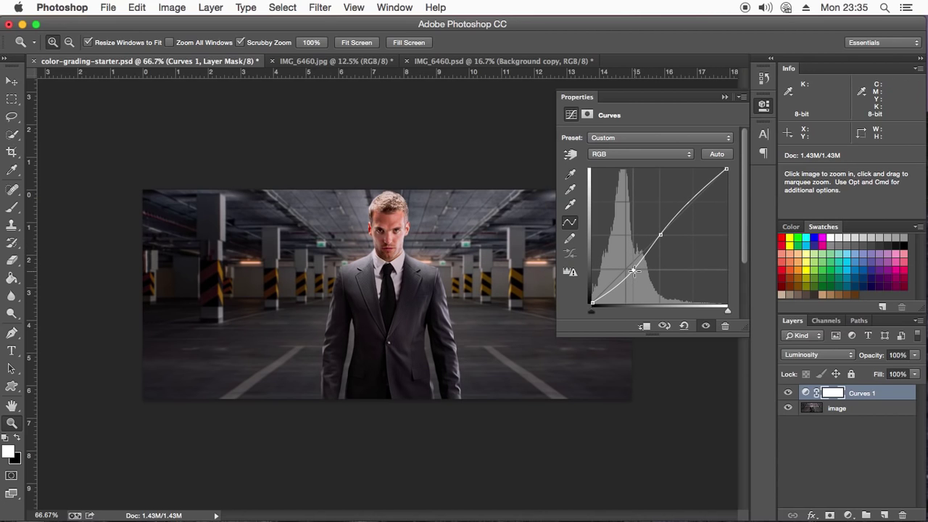
left_click_drag(685, 205, 687, 202)
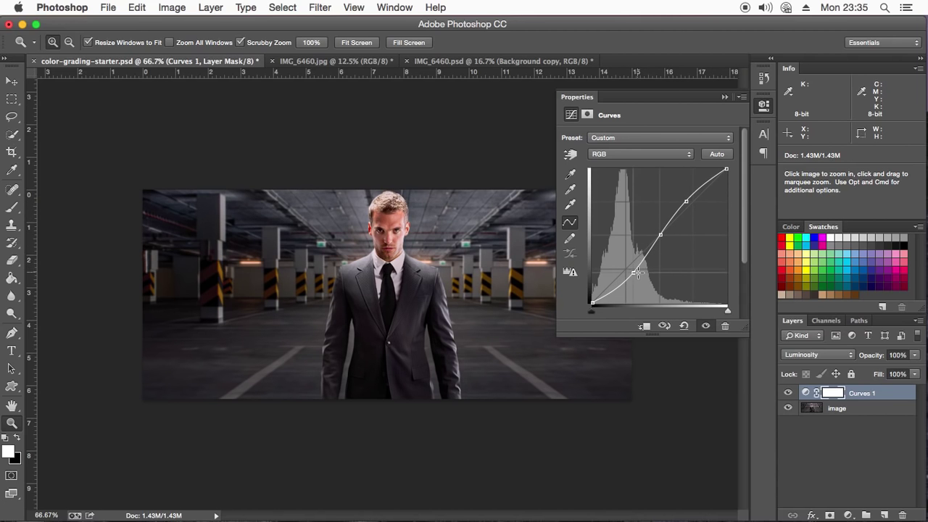
left_click_drag(638, 269, 638, 273)
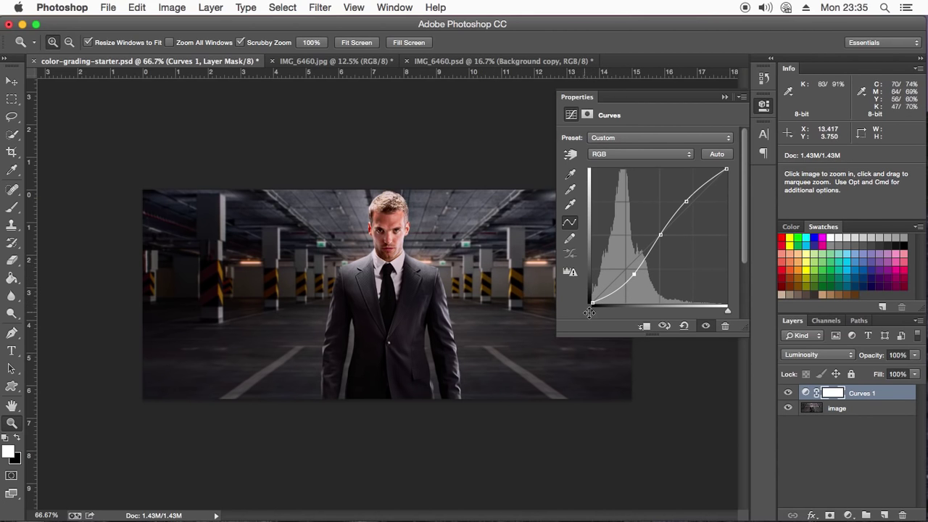
left_click_drag(593, 303, 593, 294)
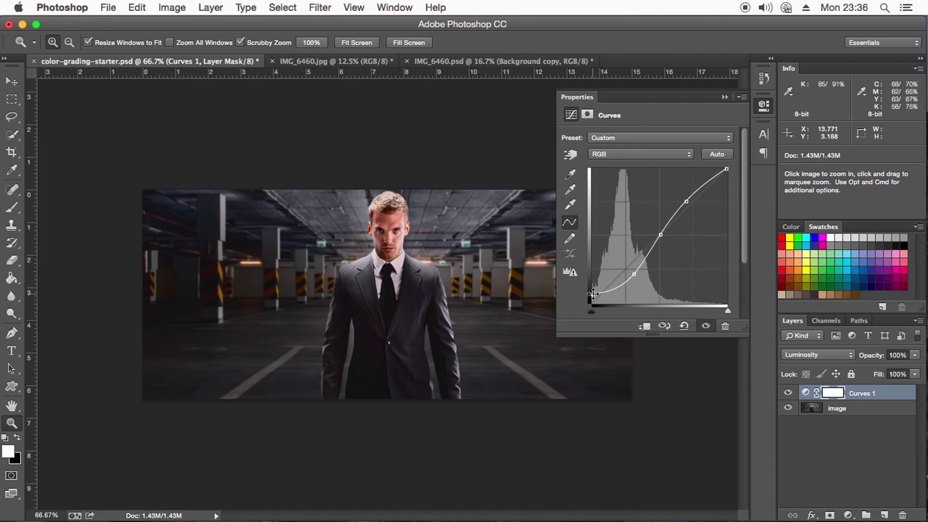
left_click_drag(592, 295, 593, 303)
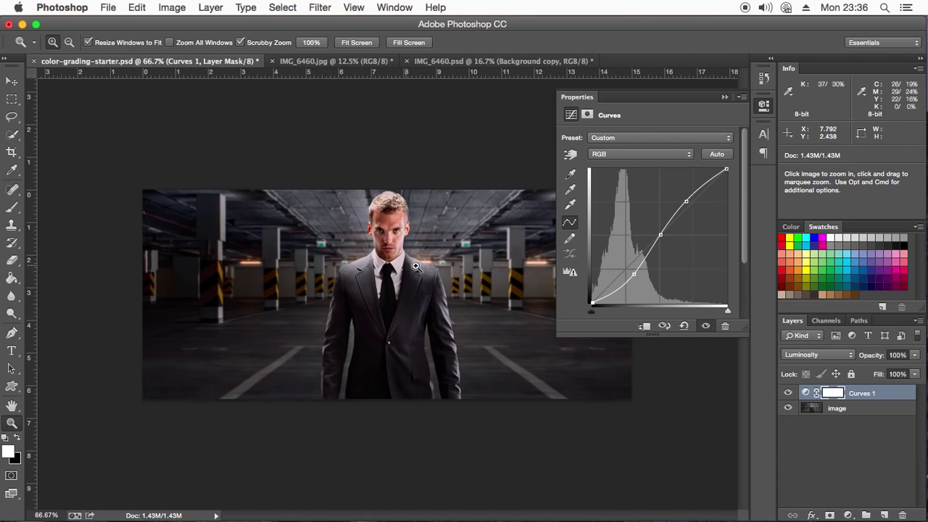
Step: Put away the Curves 1 settings, compare it on and off, and add Curves 2 above it
left_click(725, 97)
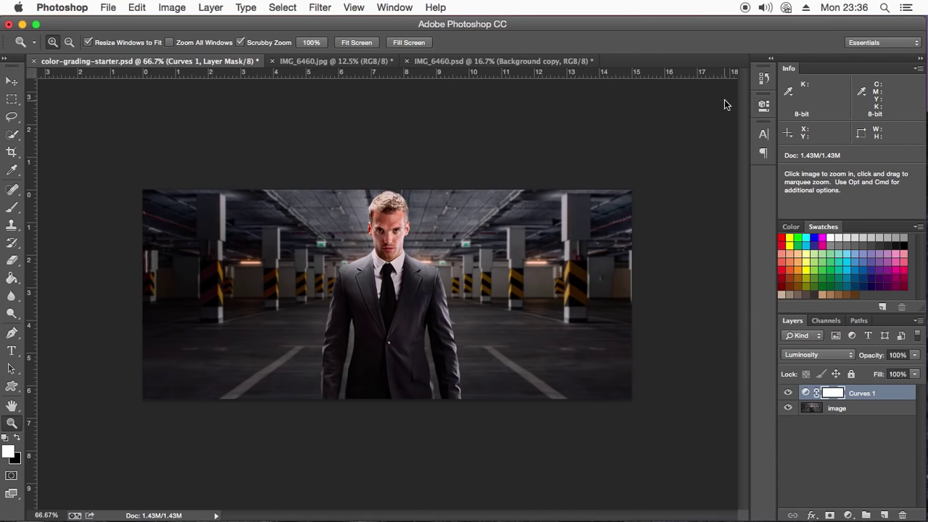
left_click(790, 393)
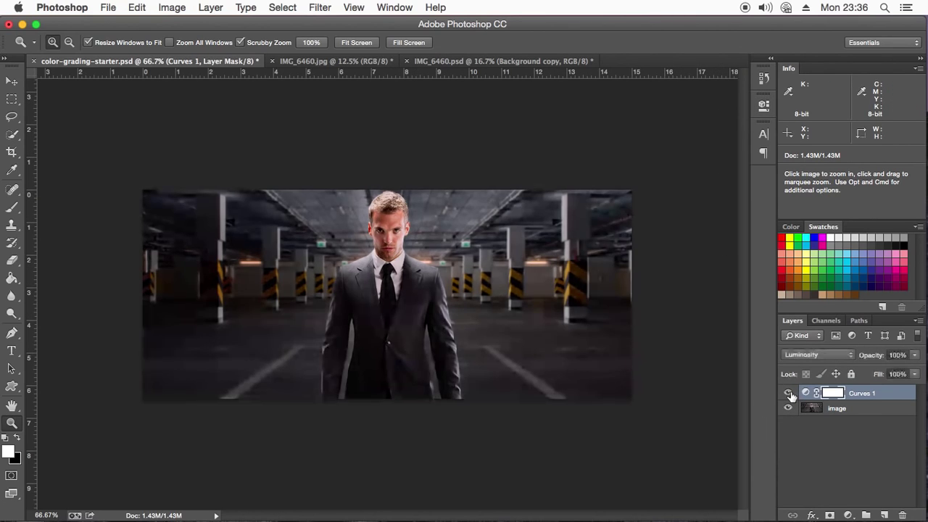
left_click(789, 394)
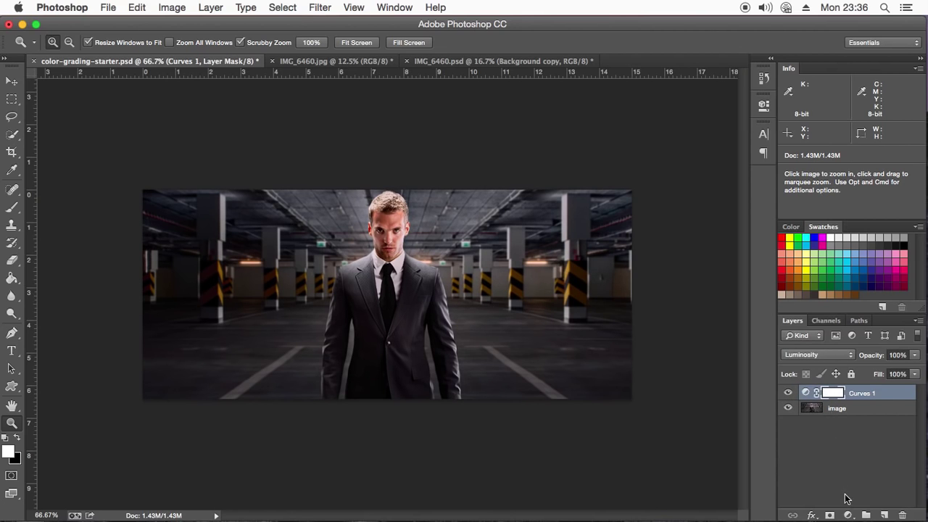
left_click(848, 515)
left_click(722, 335)
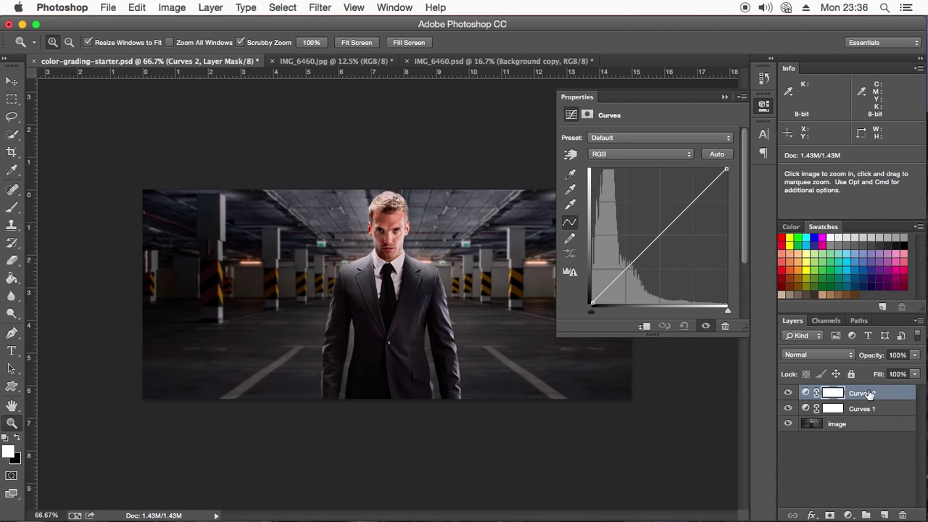
left_click(823, 356)
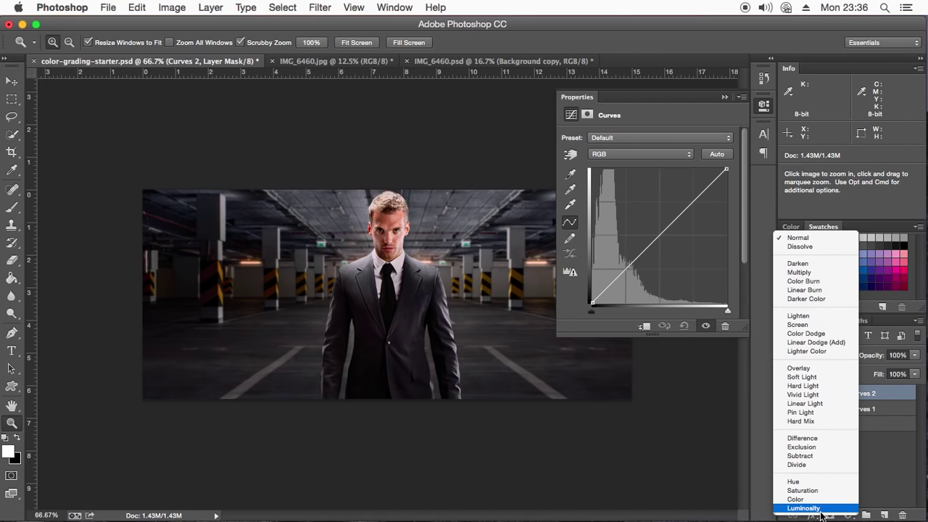
Step: Set Curves 2 to Color blending and test red midpoint and shadow tweaks on the Red channel
left_click(827, 499)
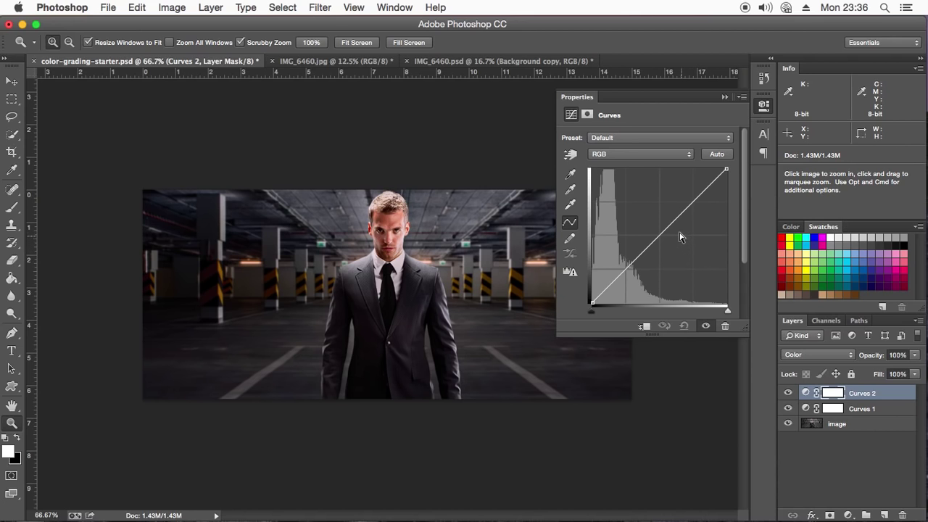
left_click(632, 154)
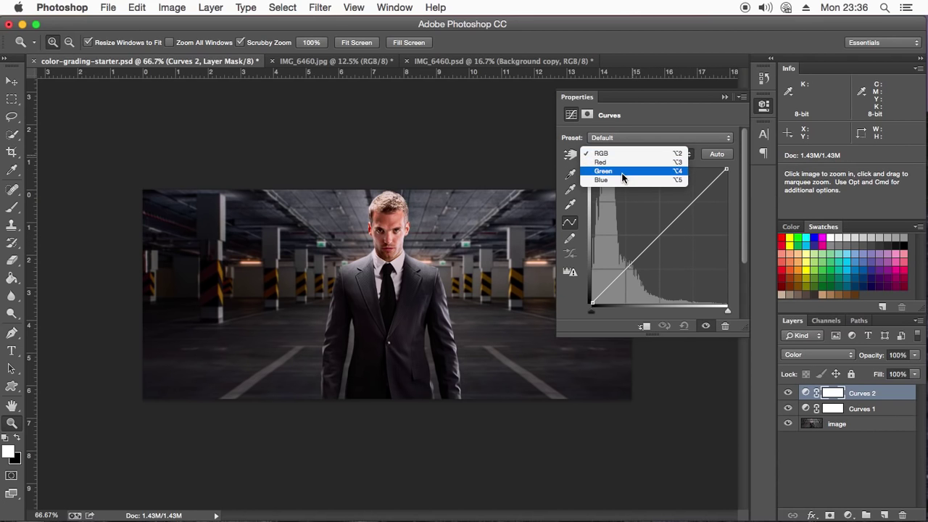
left_click(618, 161)
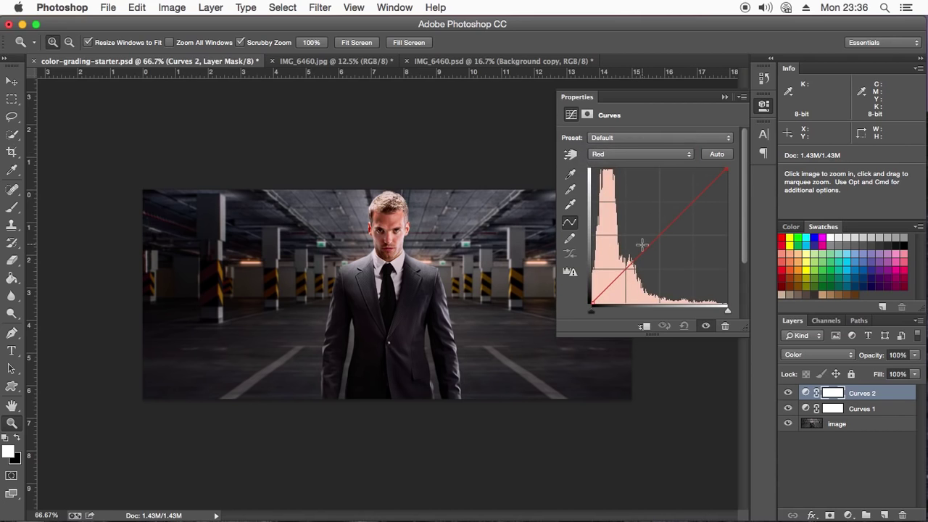
left_click(614, 155)
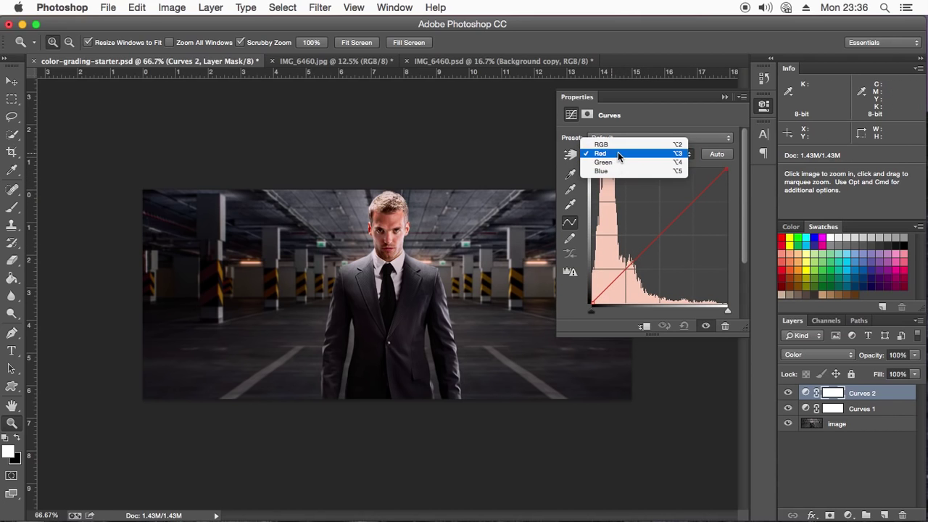
left_click(618, 153)
left_click(659, 238)
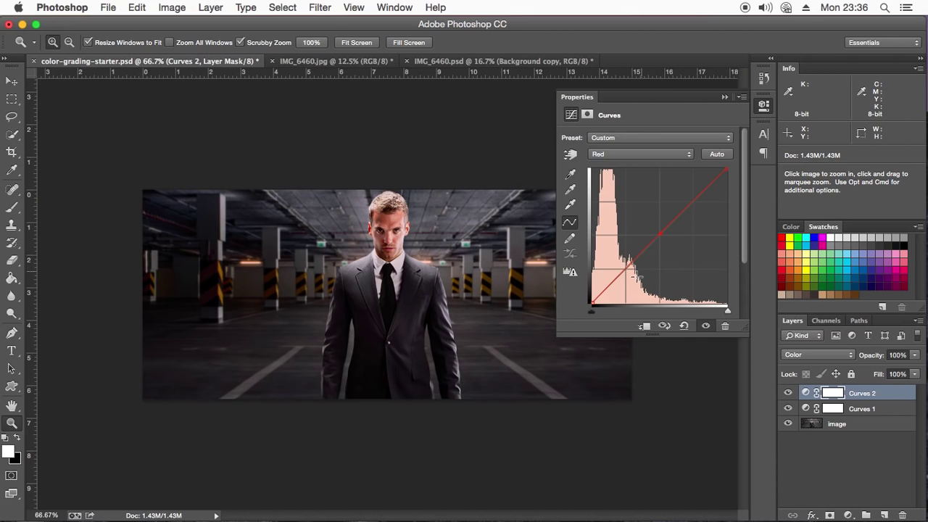
left_click_drag(659, 235, 661, 233)
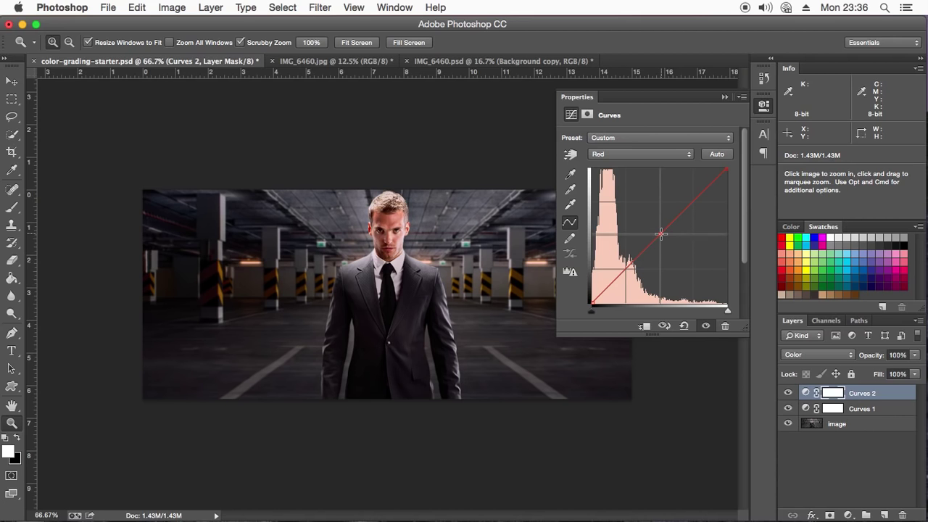
left_click_drag(593, 303, 600, 305)
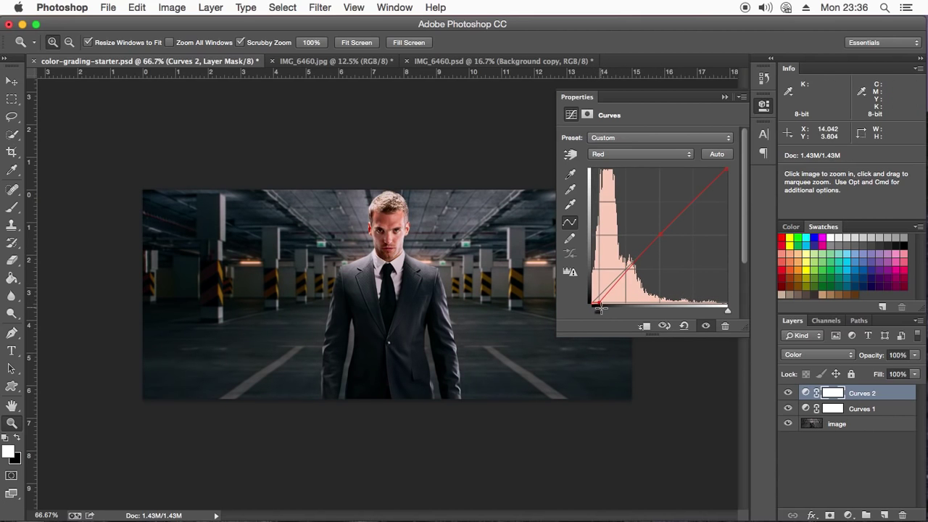
mouse_move(601, 308)
left_mouse_down()
mouse_move(587, 306)
mouse_move(604, 311)
left_mouse_up()
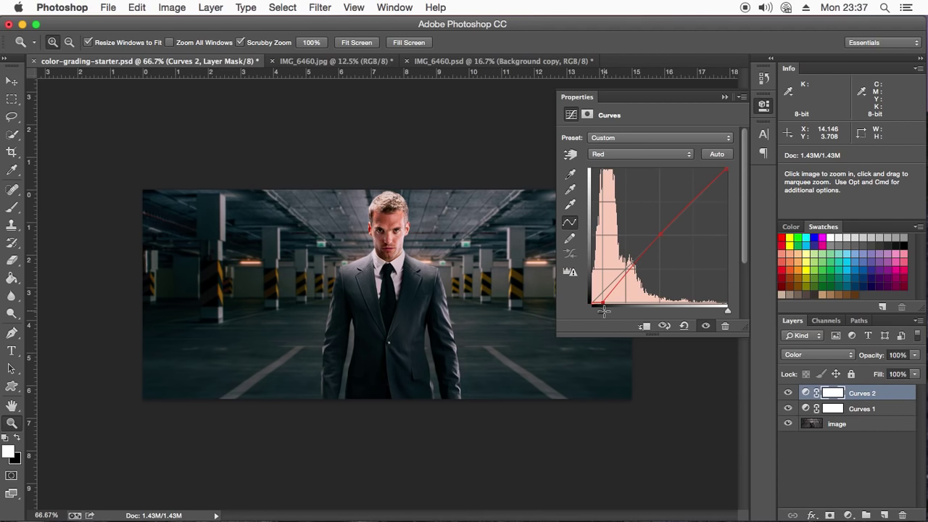
left_click_drag(604, 311, 591, 310)
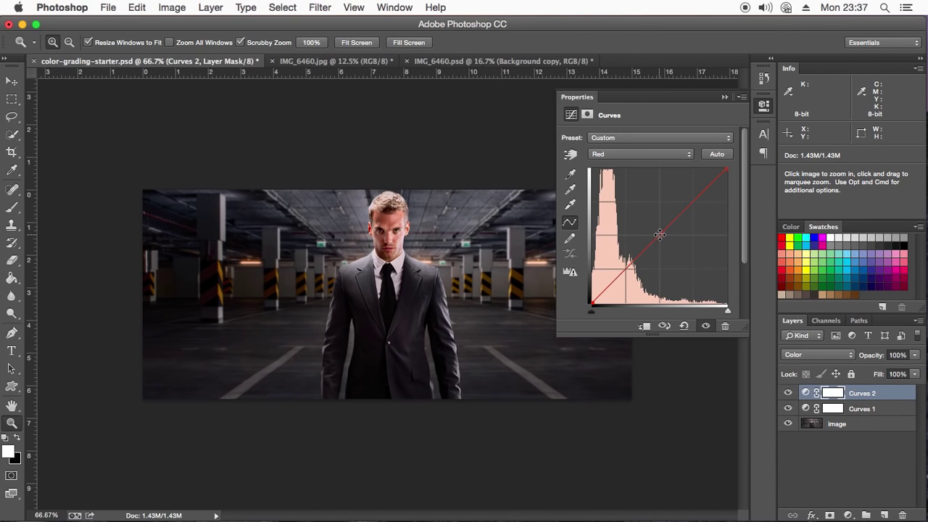
Step: Rework the red curve: pull red from the shadows and boost it slightly in highlights
left_click_drag(660, 234, 679, 264)
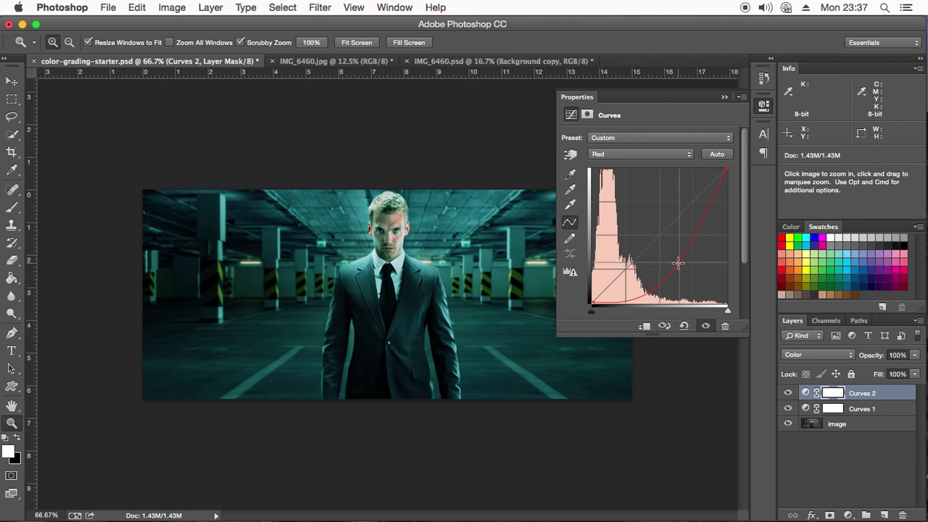
left_click_drag(679, 264, 688, 380)
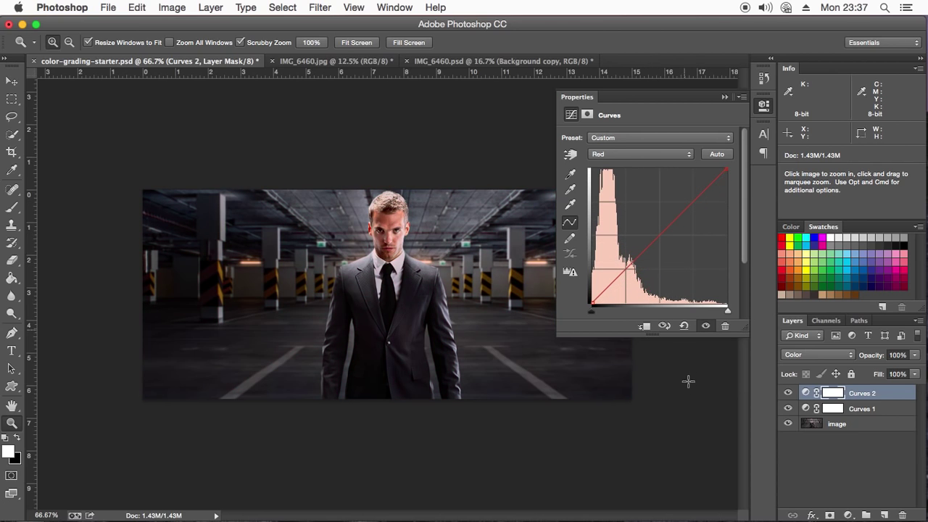
left_click(660, 235)
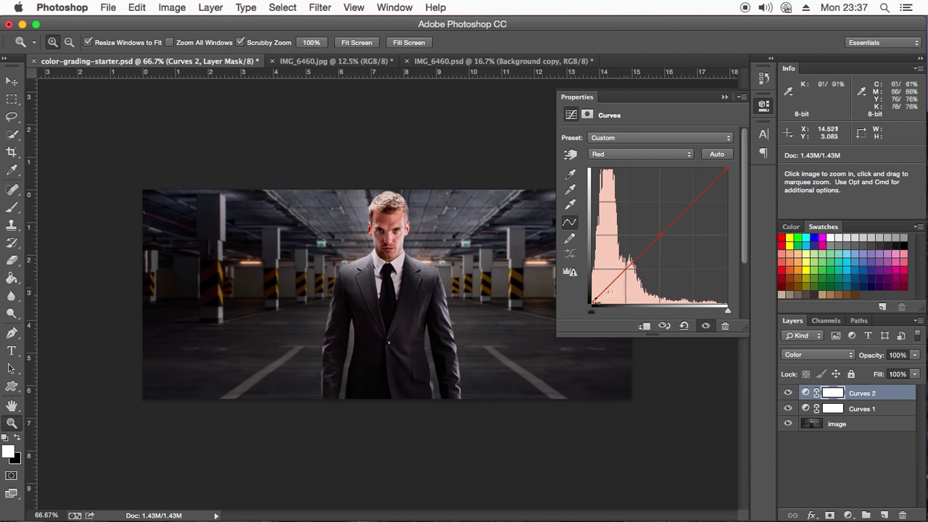
left_click_drag(593, 302, 602, 306)
left_click_drag(726, 169, 722, 162)
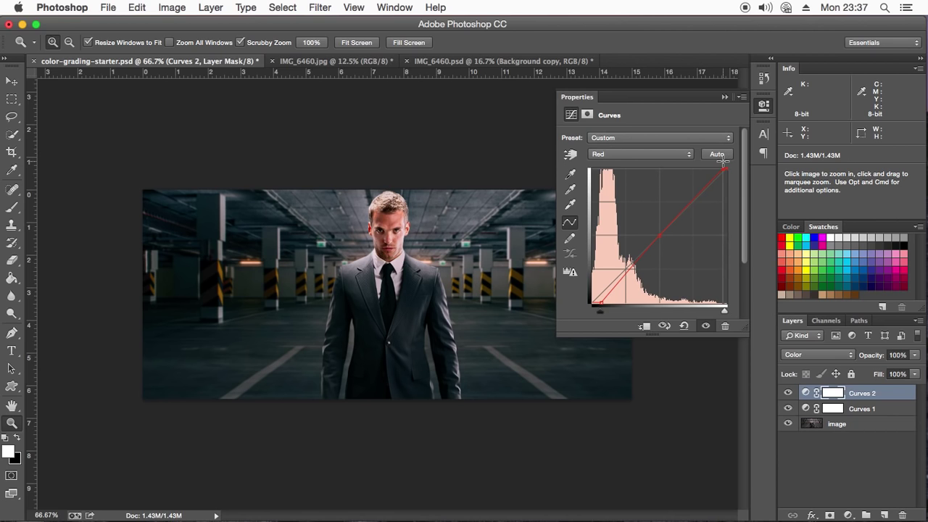
left_click(621, 155)
left_click(625, 162)
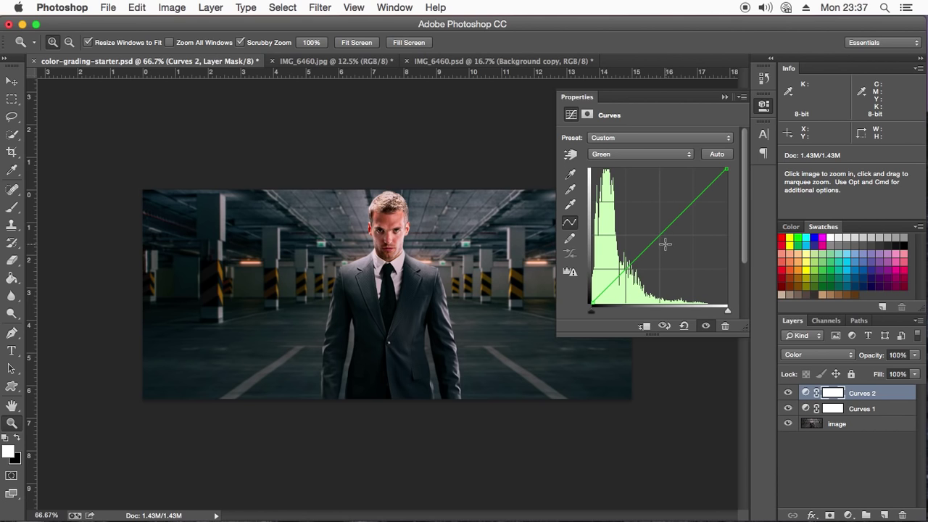
Step: Shape the Green curve, lifting green in the shadows and slightly brightening highlights
left_click_drag(661, 235, 652, 205)
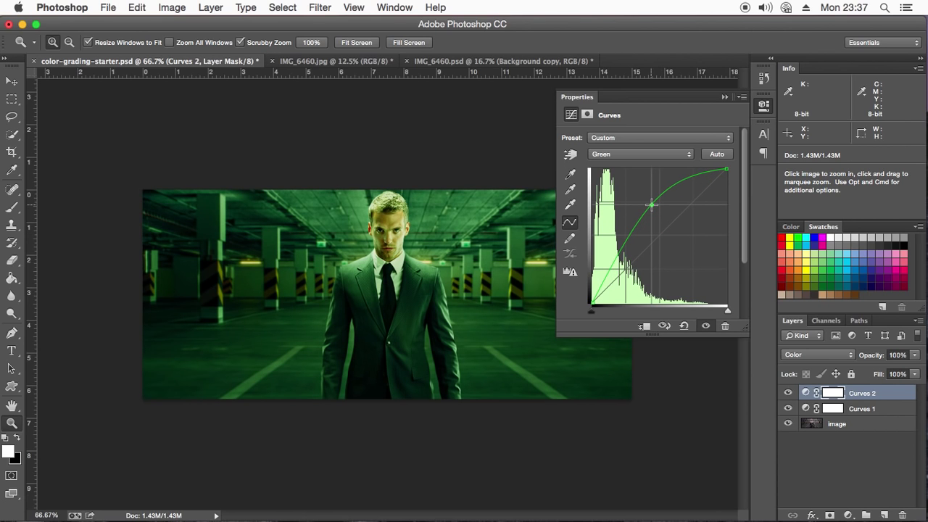
mouse_move(652, 204)
left_mouse_down()
mouse_move(680, 270)
mouse_move(660, 236)
left_mouse_up()
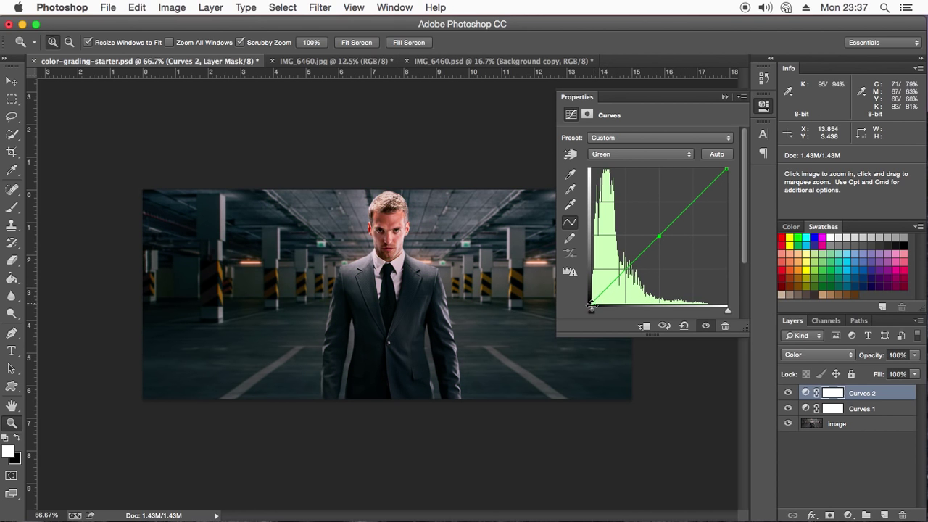
left_click_drag(593, 304, 580, 305)
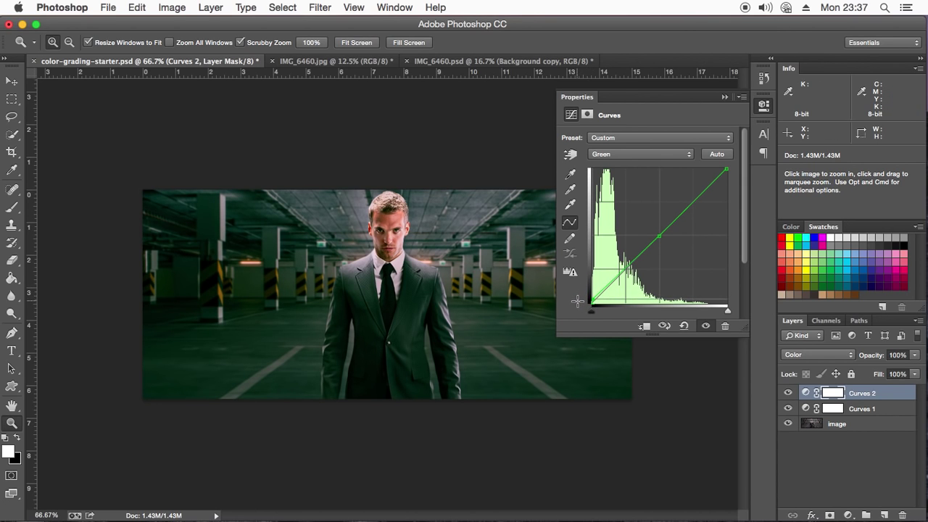
left_click_drag(726, 171, 723, 170)
Step: Lift blue in the Blue channel's shadows, reduce it in highlights, and compare Curves 2
left_click(652, 154)
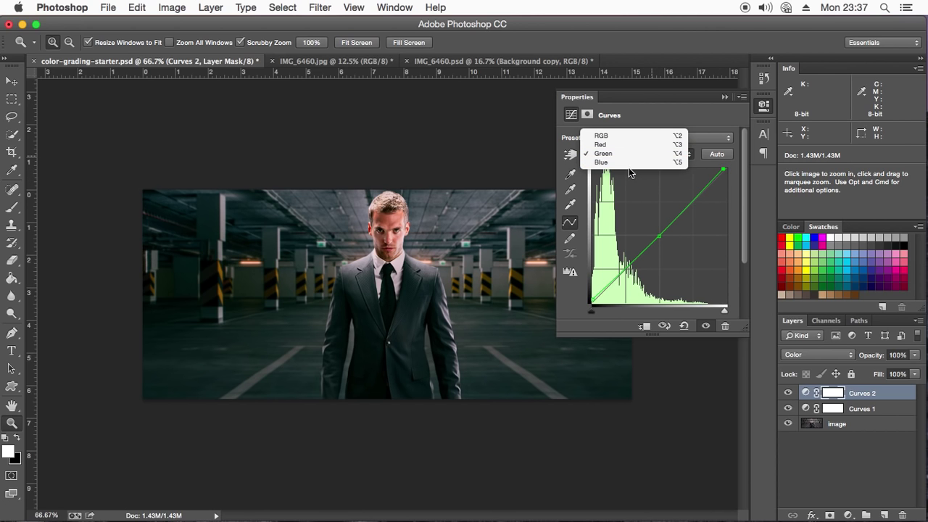
left_click(617, 165)
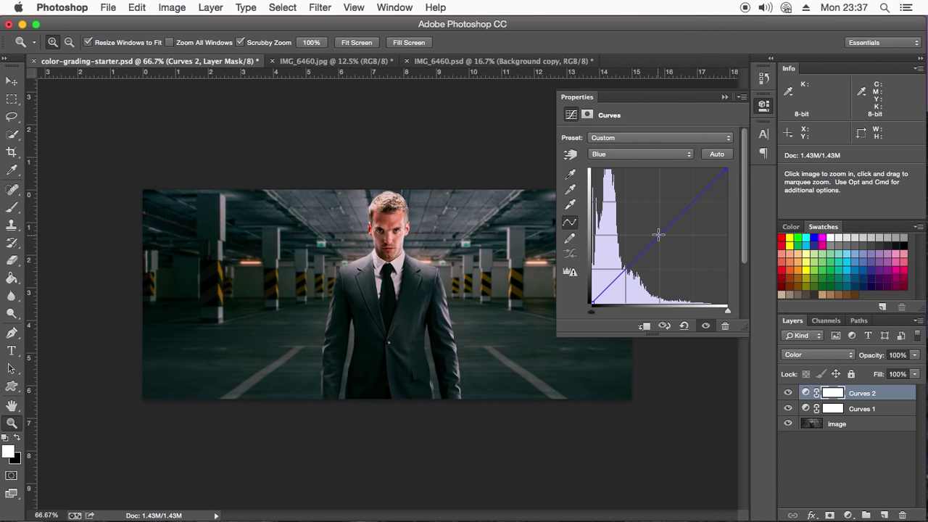
left_click(658, 233)
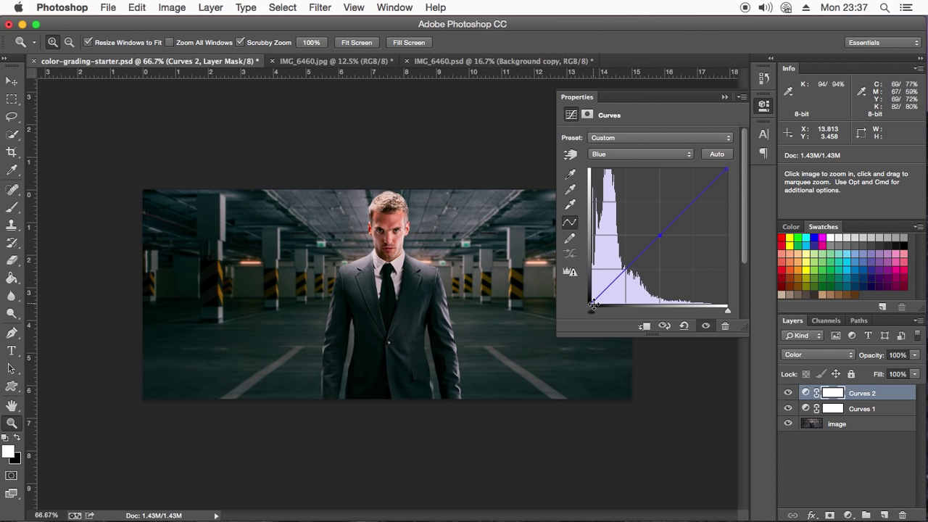
left_click_drag(592, 305, 587, 298)
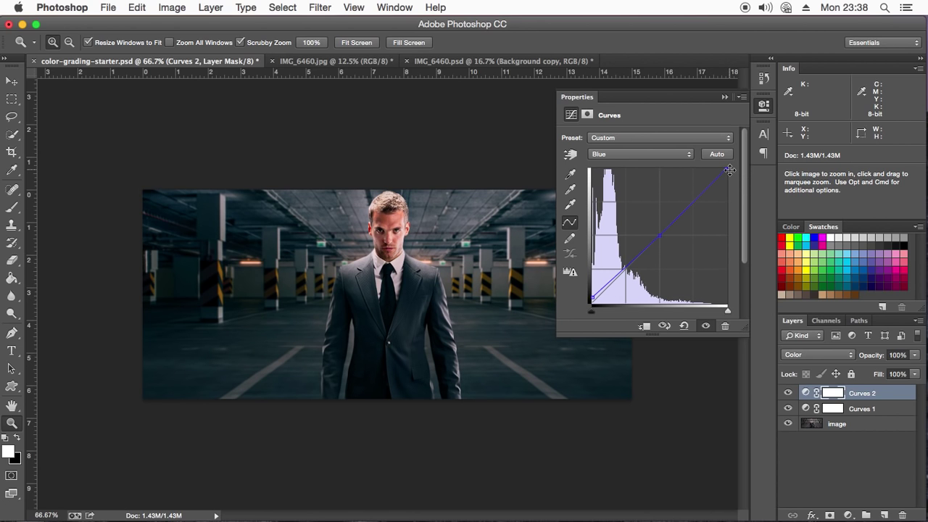
mouse_move(727, 169)
left_mouse_down()
mouse_move(737, 217)
mouse_move(714, 138)
mouse_move(726, 140)
left_mouse_up()
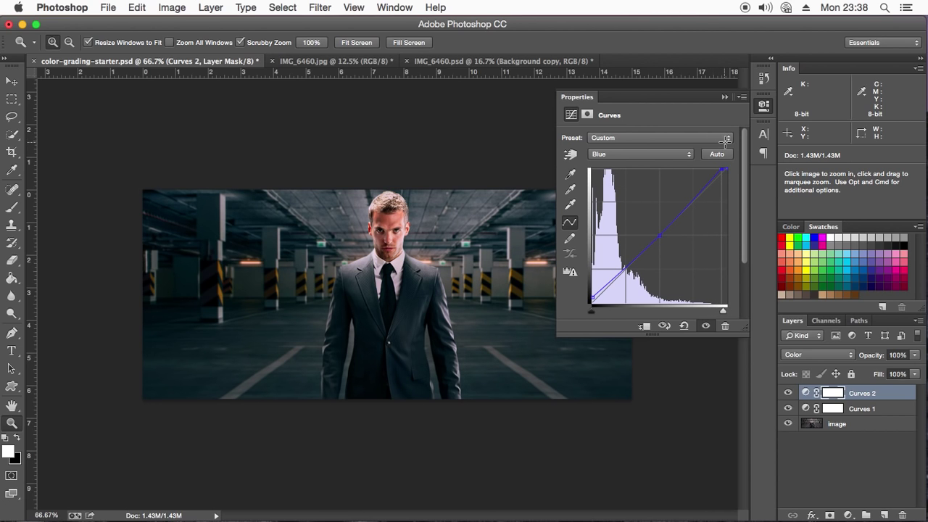
left_click(725, 97)
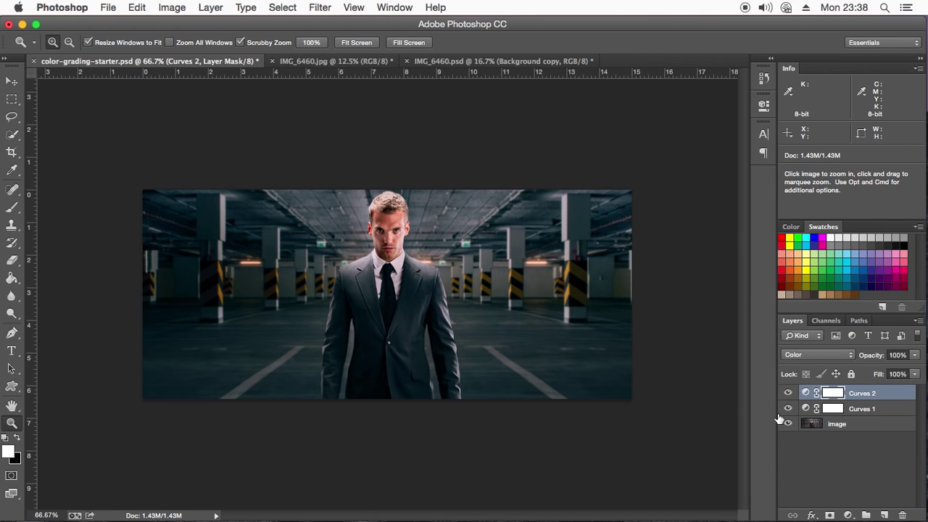
left_click(788, 394)
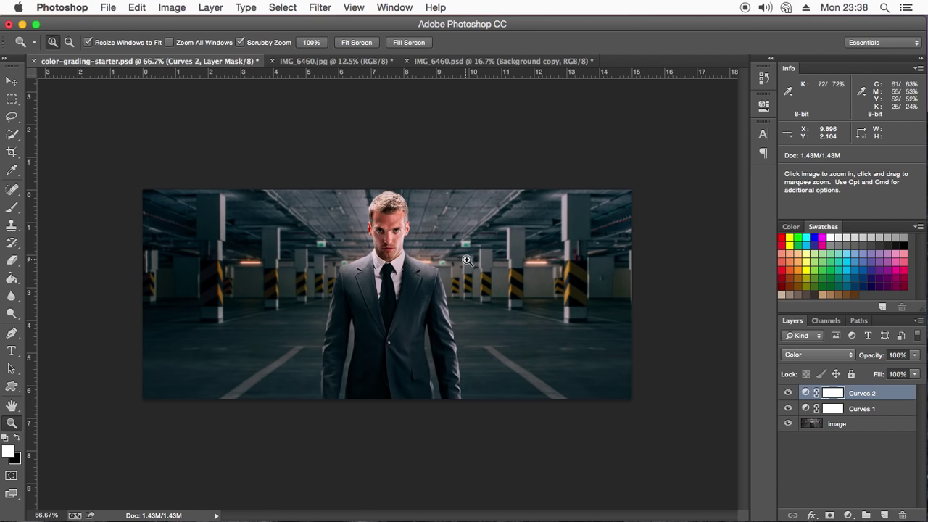
left_click(848, 514)
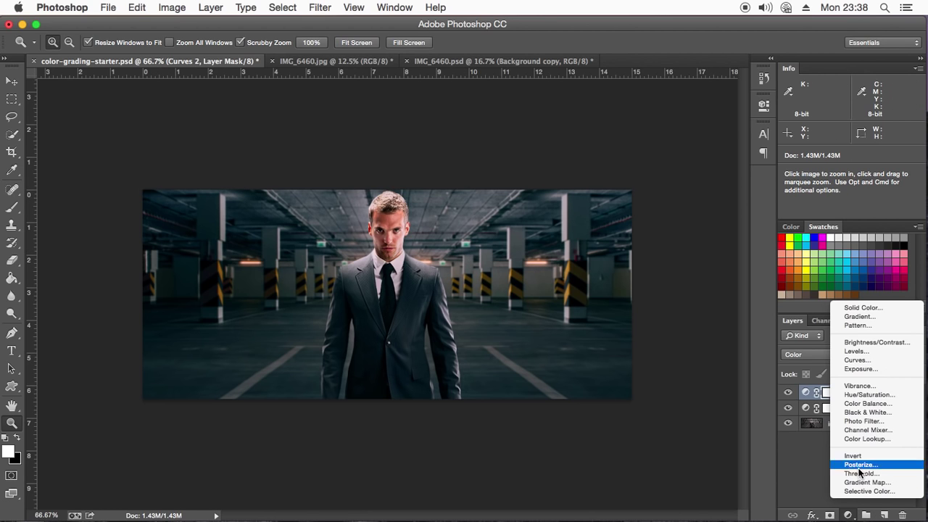
Step: Add Channel Mixer 1, try the Black & White filter presets, settle on Orange, and fade to 15%
left_click(879, 431)
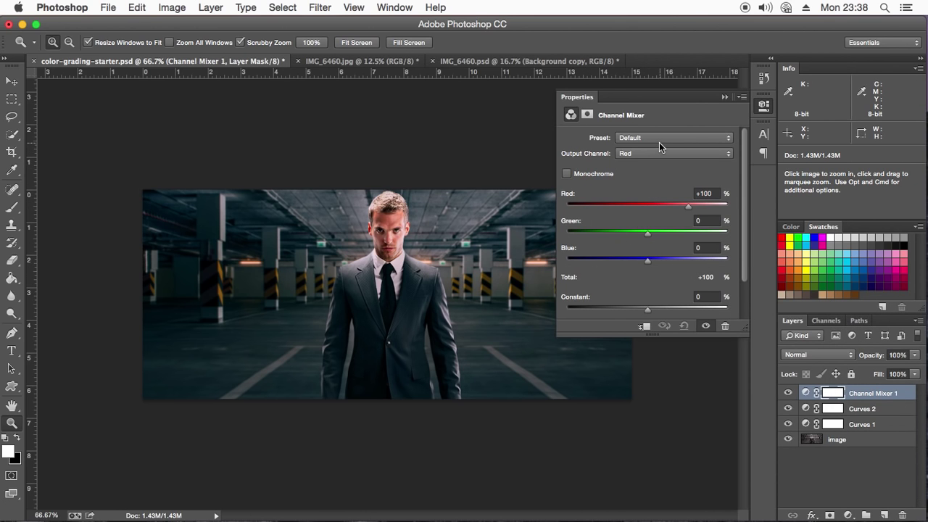
left_click(659, 143)
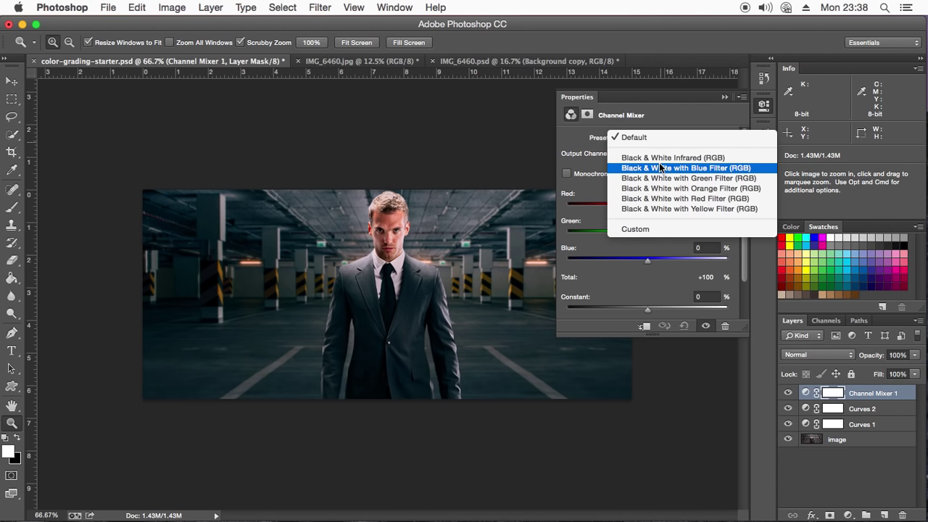
left_click(661, 167)
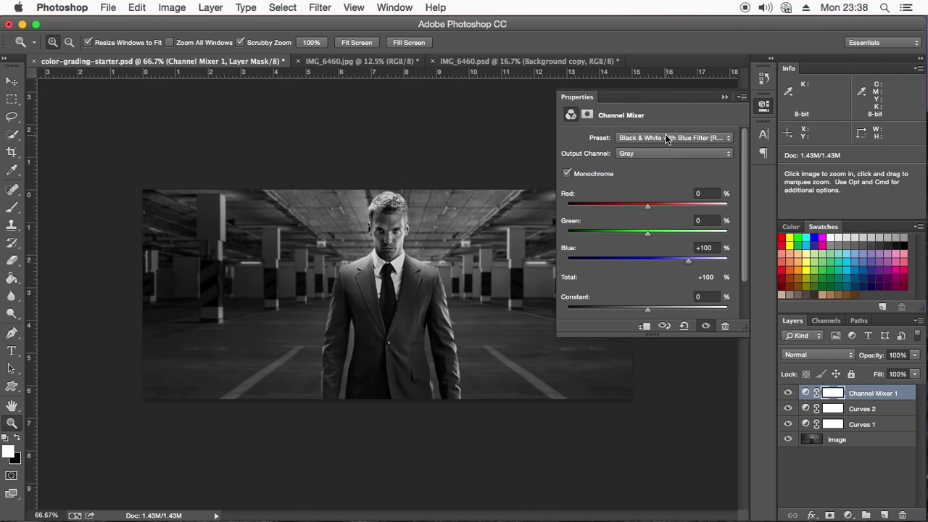
left_click(663, 137)
left_click(668, 137)
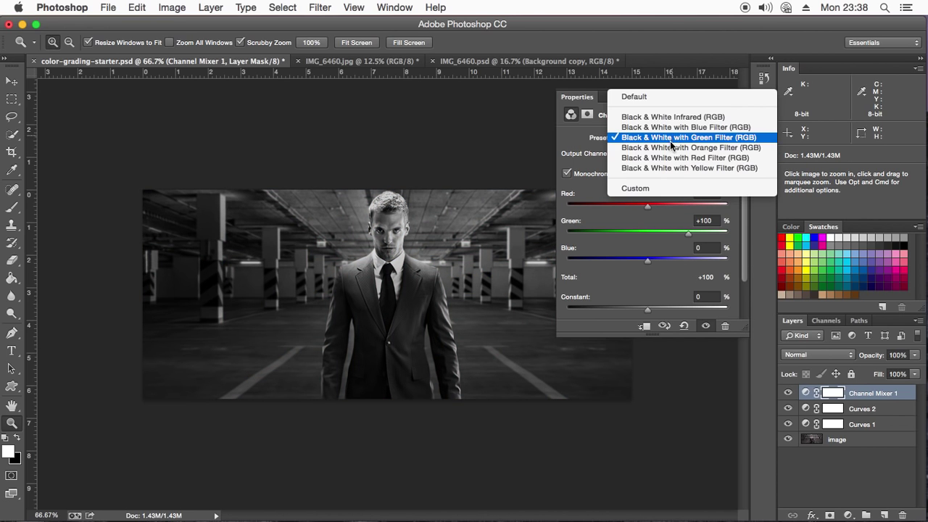
left_click(668, 148)
left_click(668, 141)
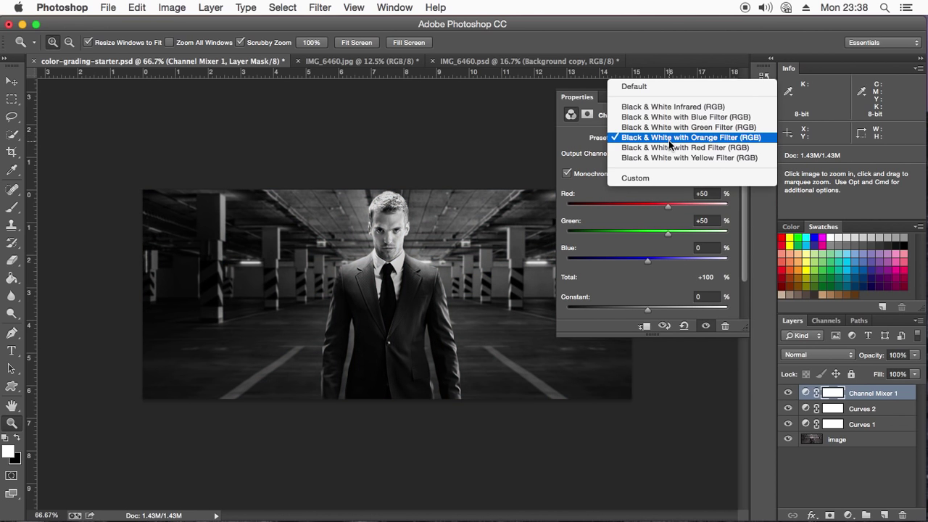
left_click(670, 147)
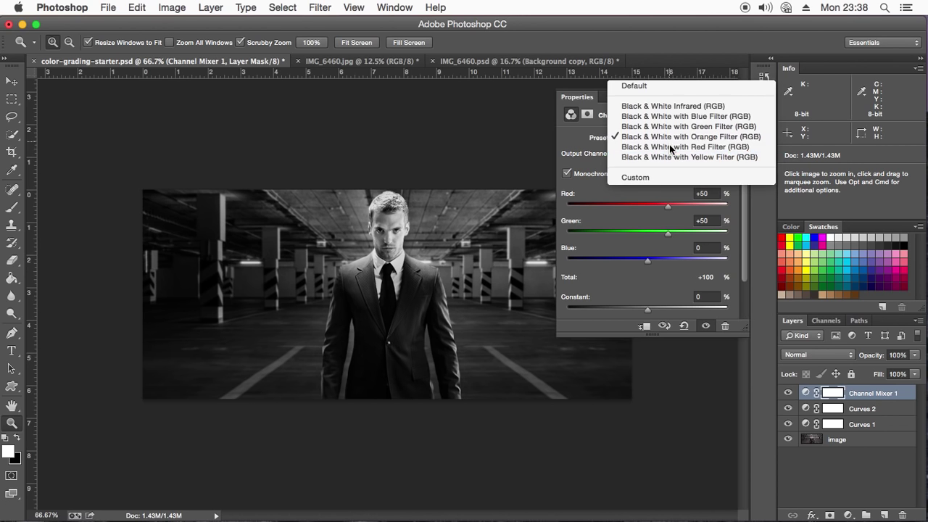
left_click(664, 141)
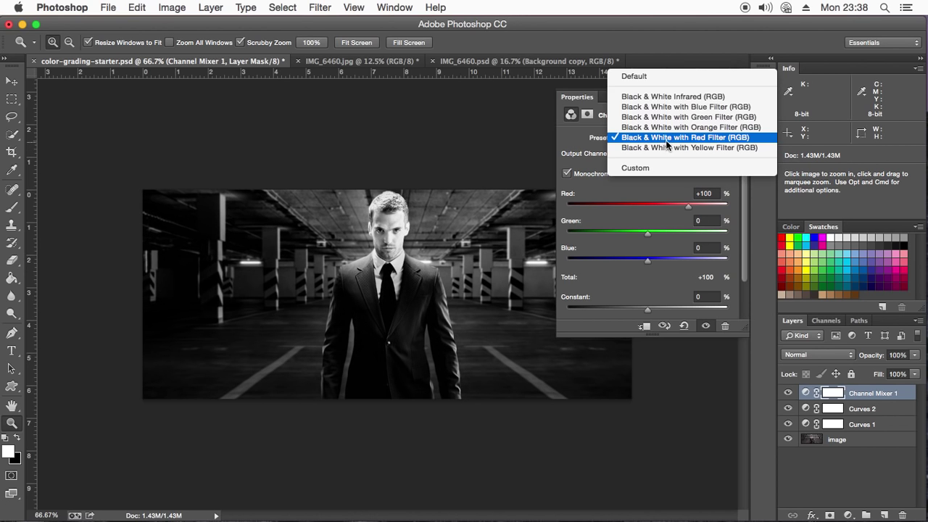
left_click(677, 129)
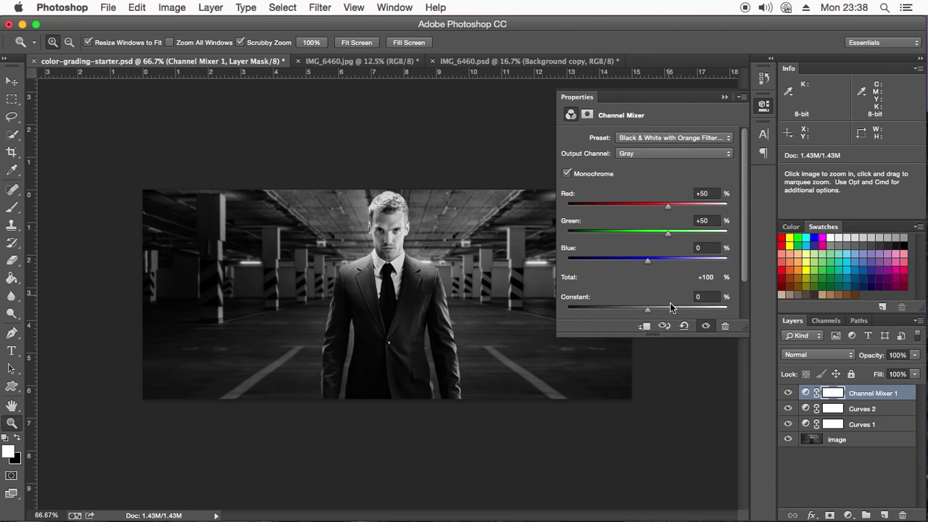
left_click_drag(876, 356, 817, 373)
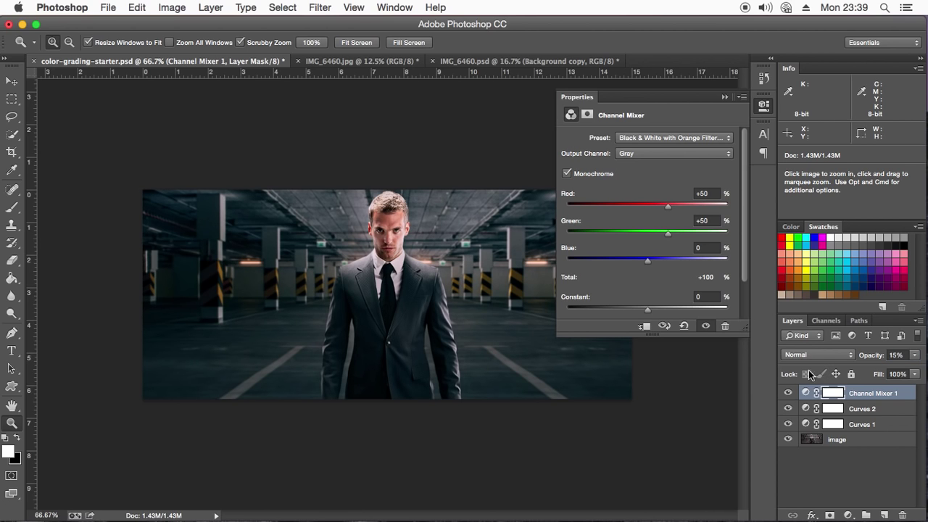
Step: Compare the portrait with Channel Mixer 1 on and off, zooming on the face, then back to 66.7%
left_click(724, 97)
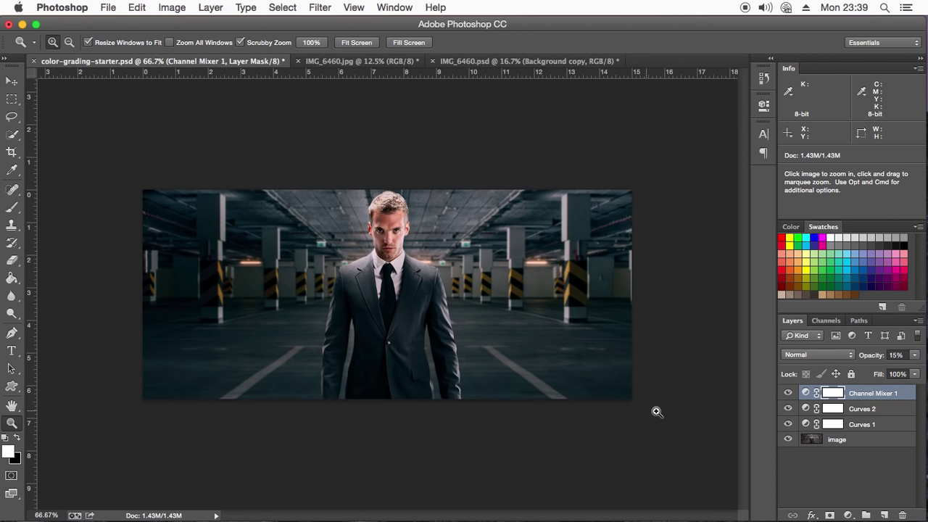
left_click(789, 394)
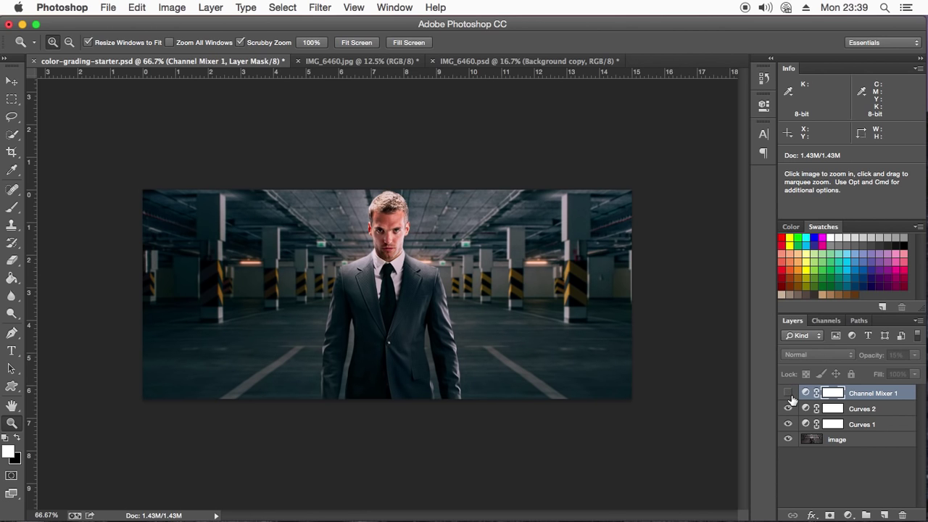
left_click(789, 393)
left_click(789, 394)
left_click(789, 394)
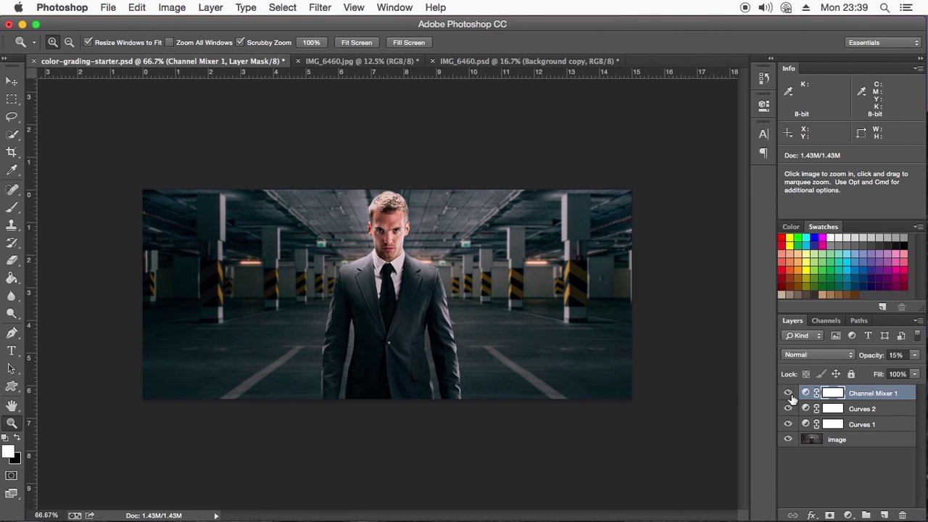
left_click(387, 231)
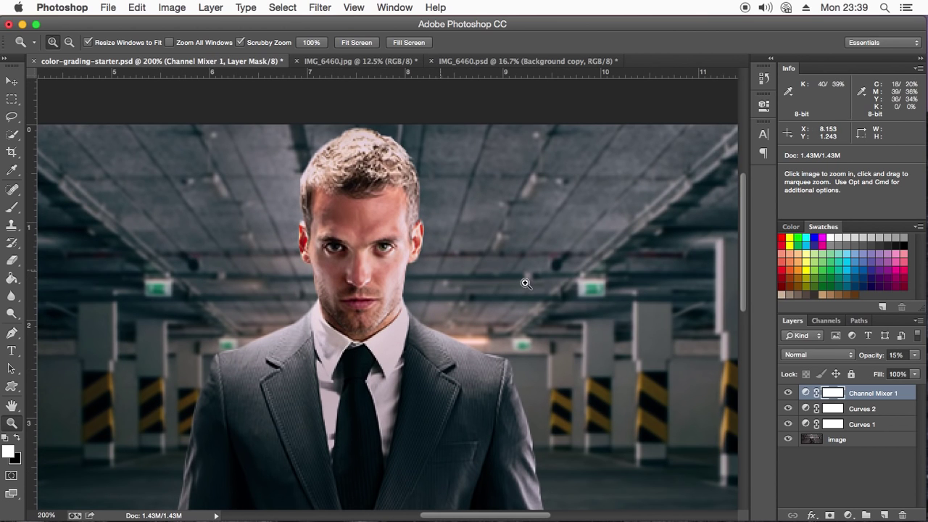
left_click(788, 394)
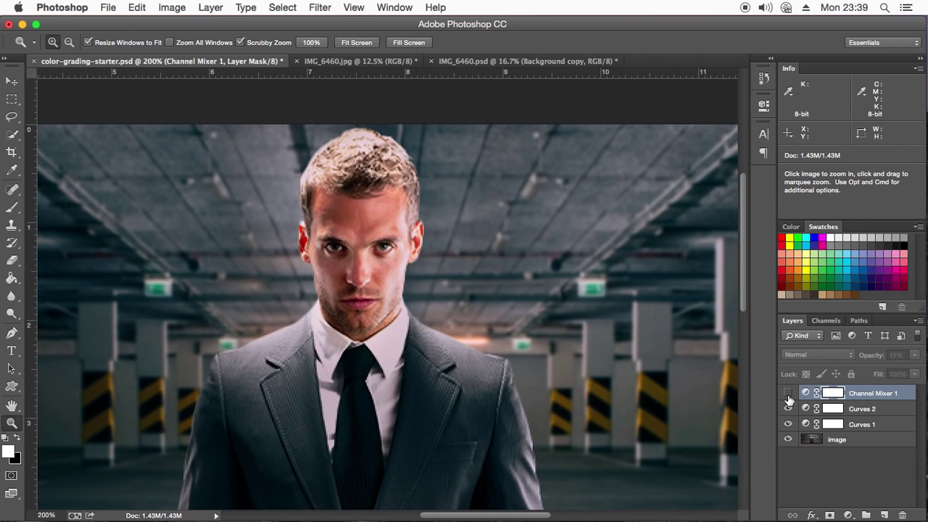
left_click(788, 395)
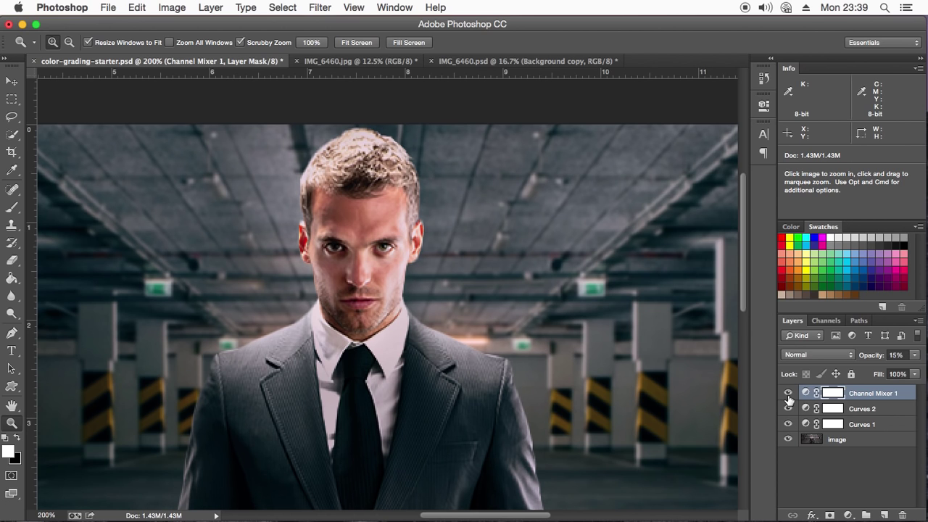
right_click(457, 298)
left_click(475, 303)
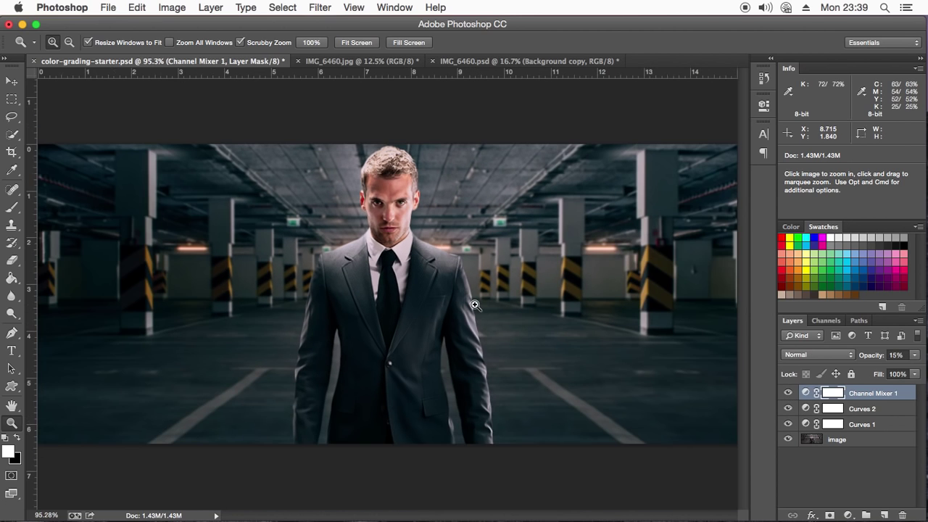
right_click(475, 306)
left_click(506, 382)
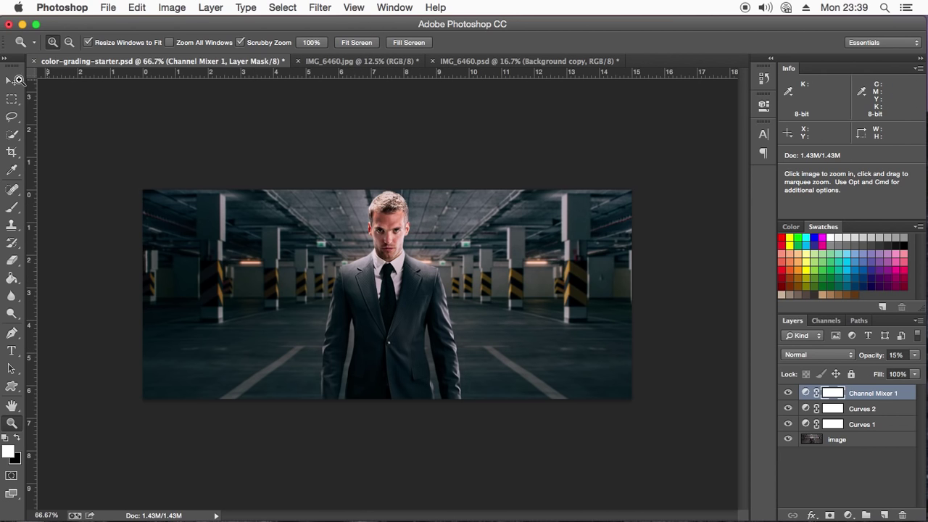
key("super+w")
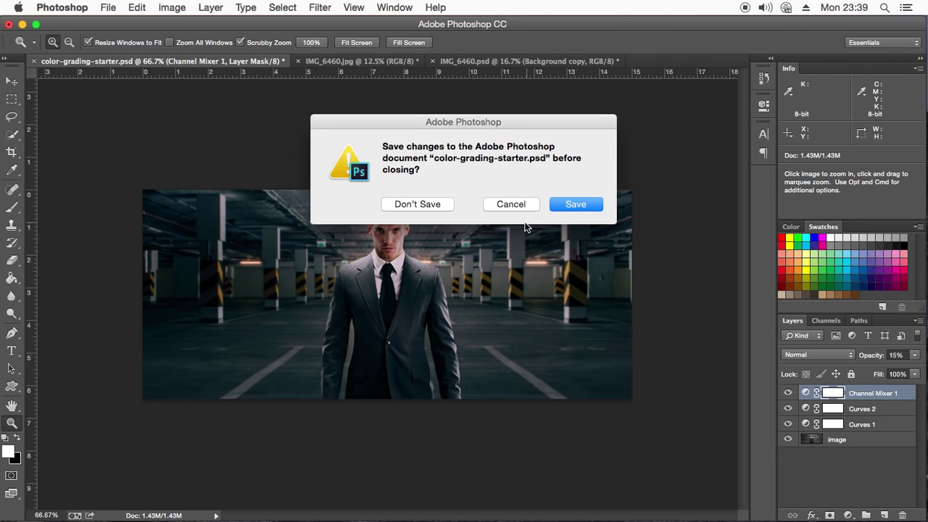
left_click(431, 207)
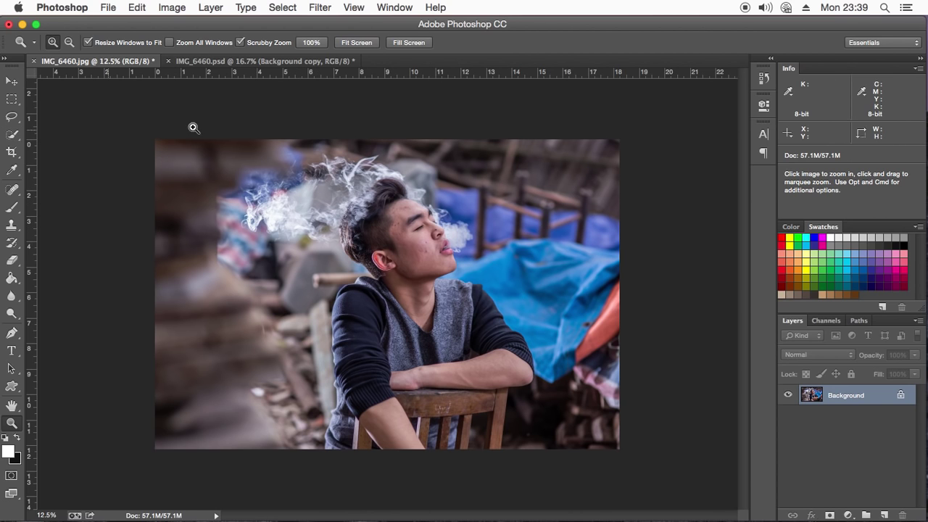
left_click(296, 63)
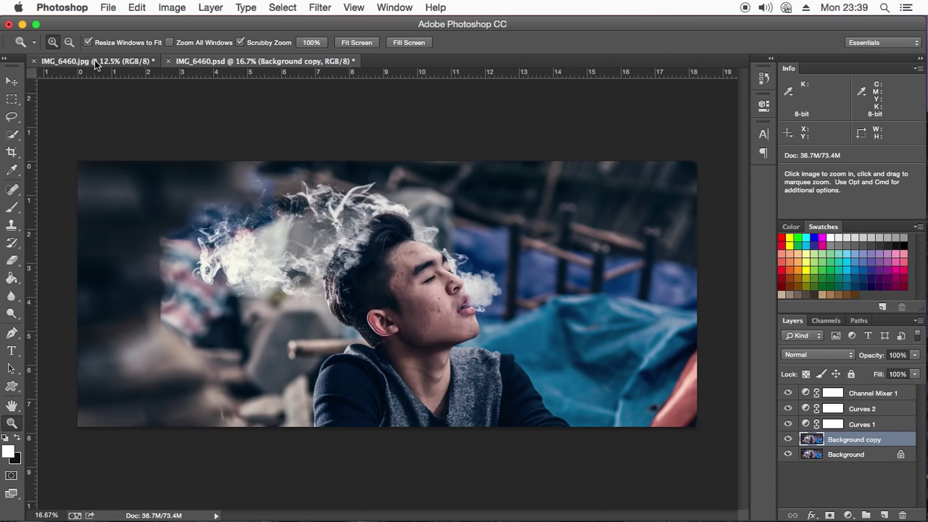
left_click(96, 62)
left_click(217, 62)
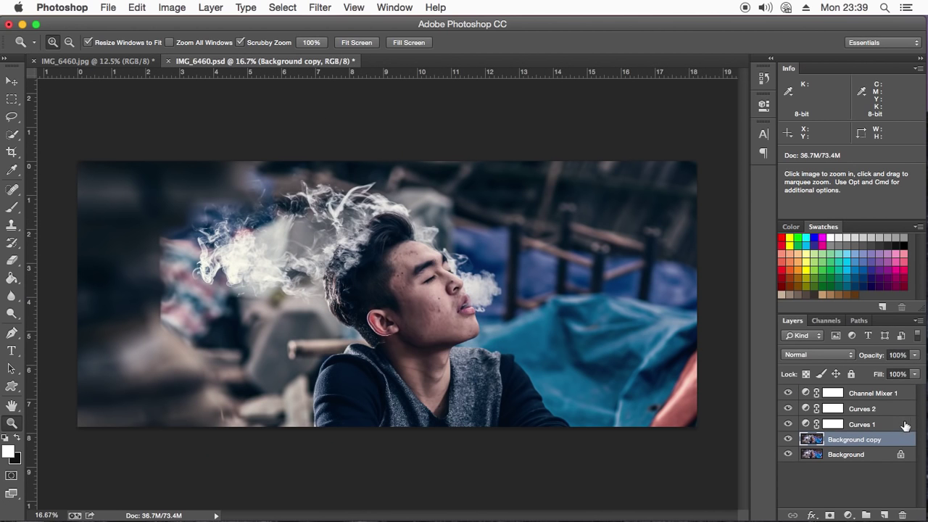
left_click_drag(788, 393, 788, 440)
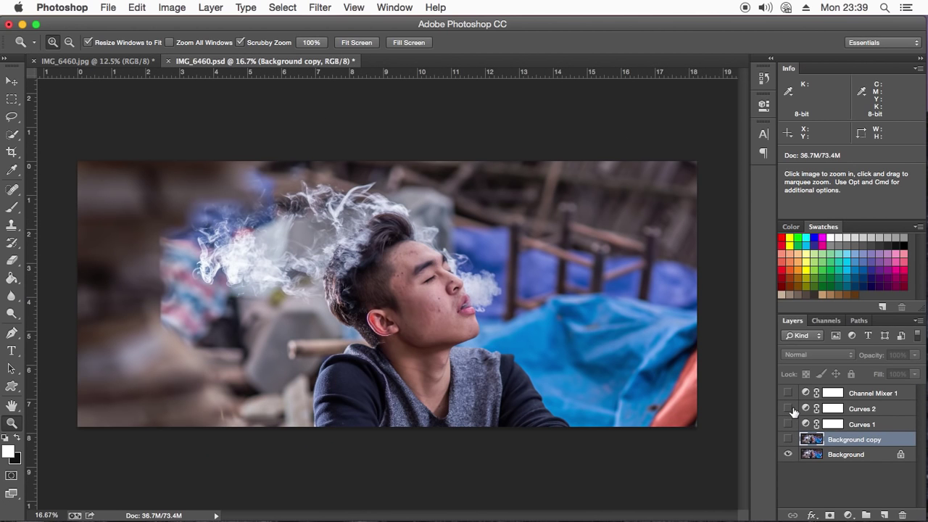
left_click_drag(788, 393, 788, 439)
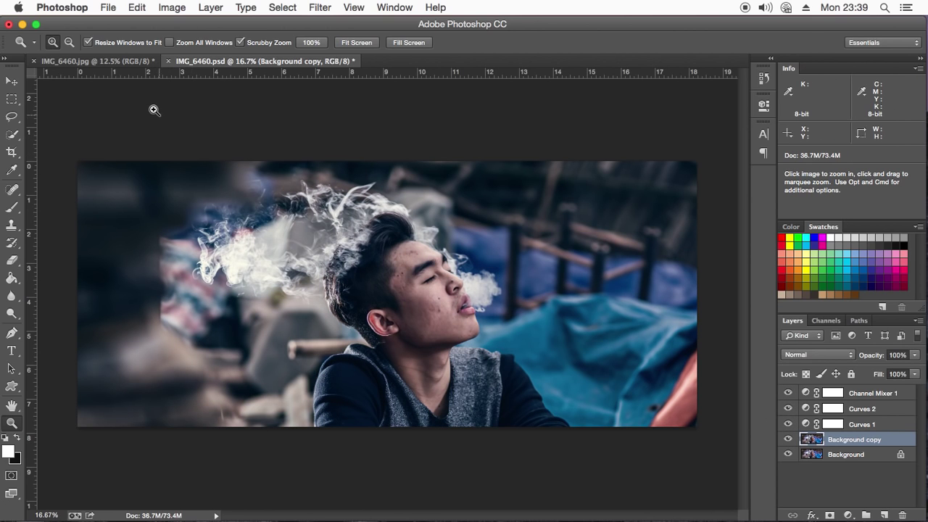
Step: Close color-grading-starter.psd without saving, leaving IMG_6460.jpg open
left_click(140, 62)
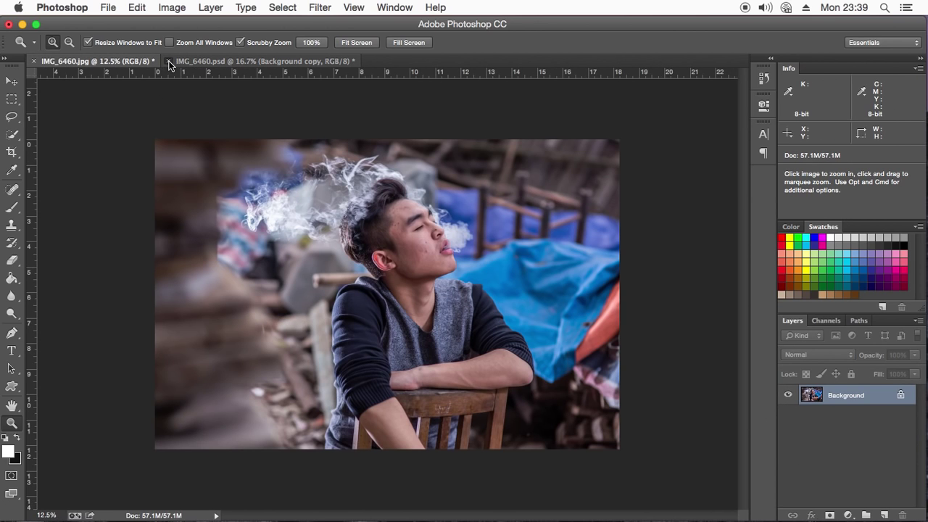
key("super+q")
left_click(441, 200)
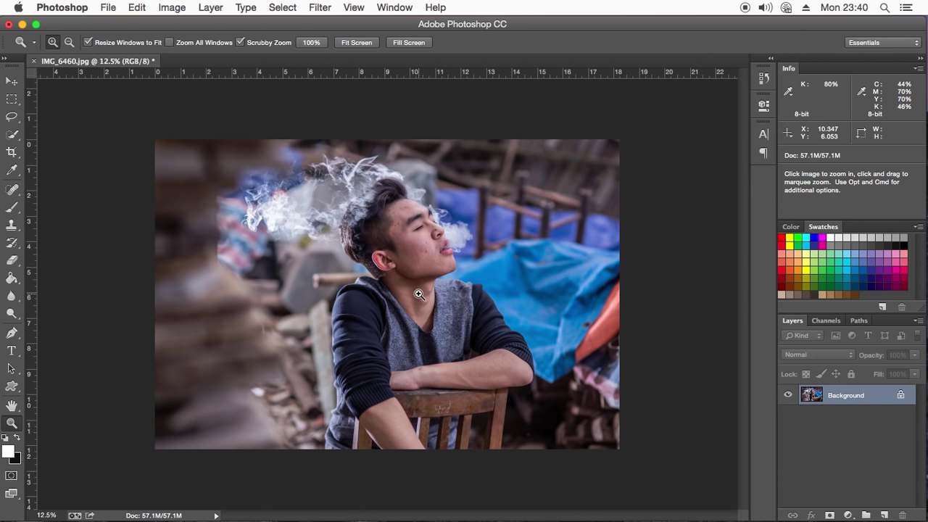
Step: Crop IMG_6460.jpg to a 21 × 8.998 widescreen ratio, shifting the photo within the frame
left_click(12, 152)
left_click(116, 42)
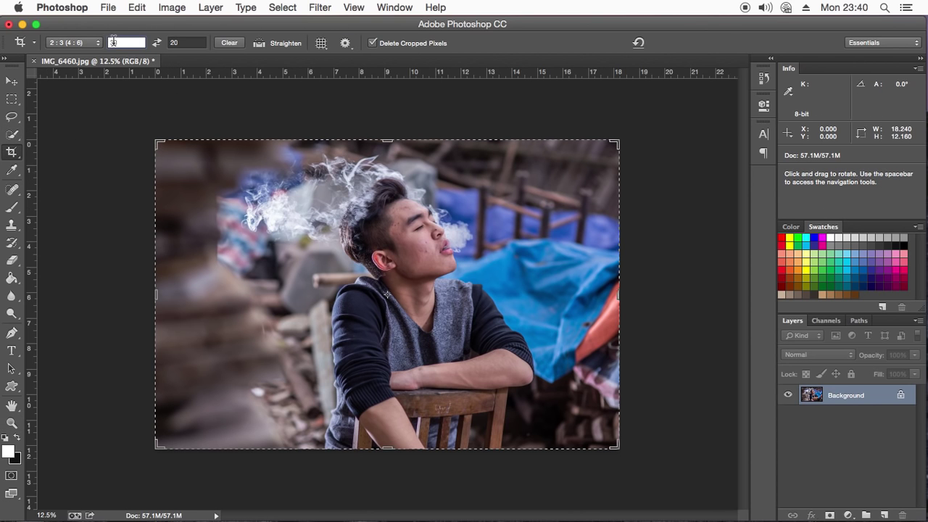
type("21")
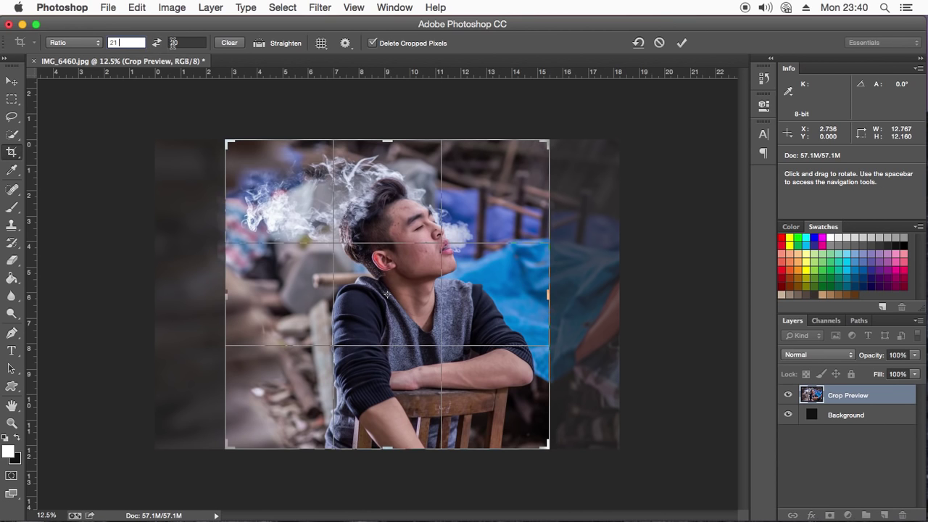
key("Tab")
type("9")
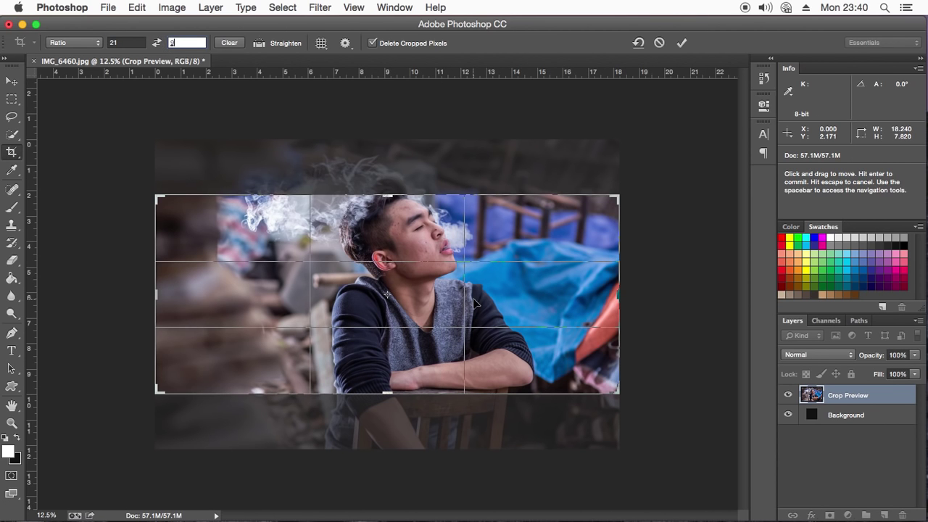
left_click_drag(475, 280, 484, 335)
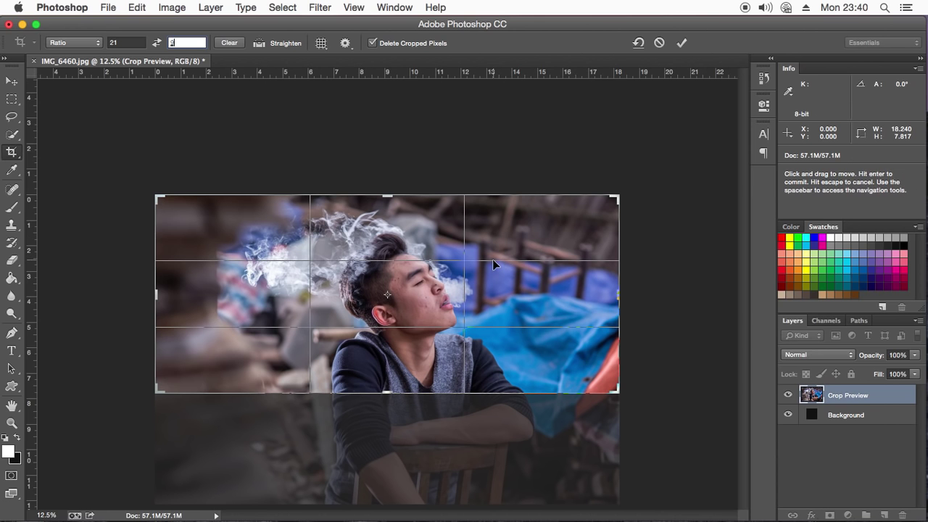
mouse_move(492, 258)
left_mouse_down()
mouse_move(492, 274)
mouse_move(492, 257)
left_mouse_up()
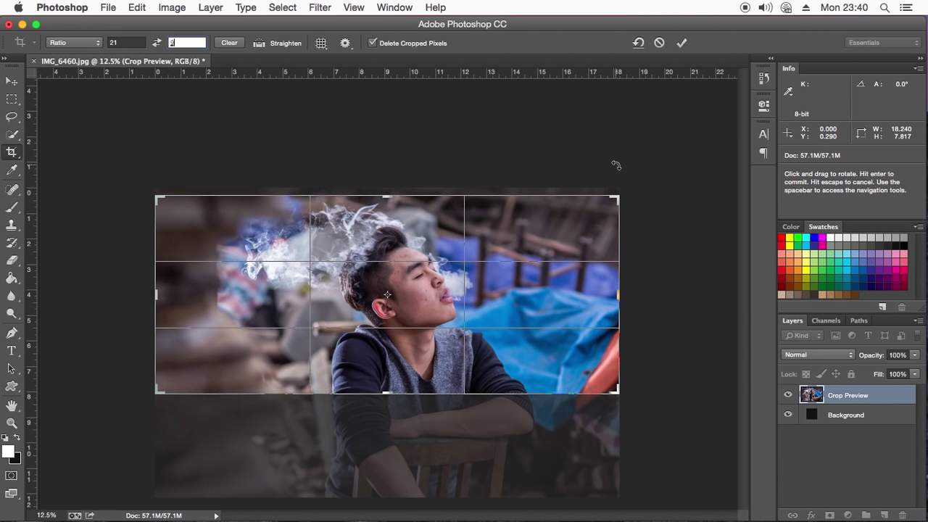
type(".998")
left_click(374, 44)
left_click(684, 43)
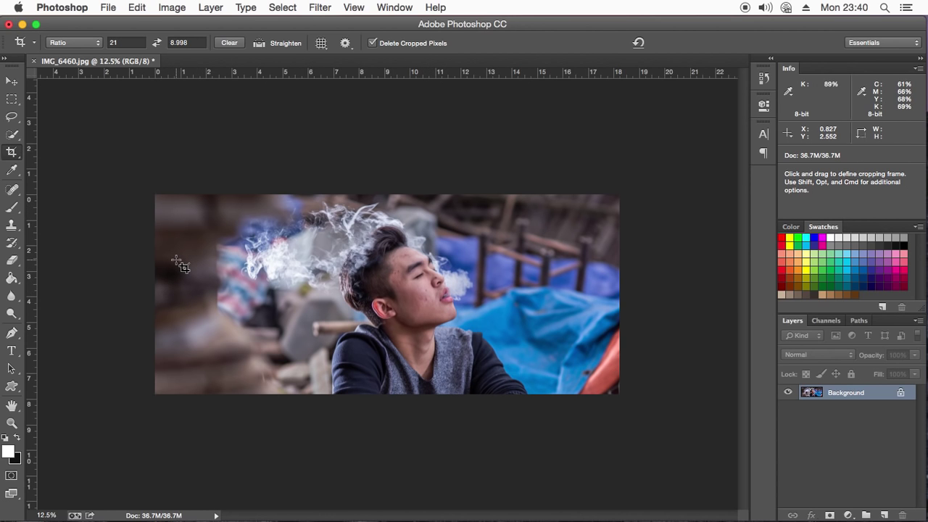
left_click(8, 442)
left_click(5, 440)
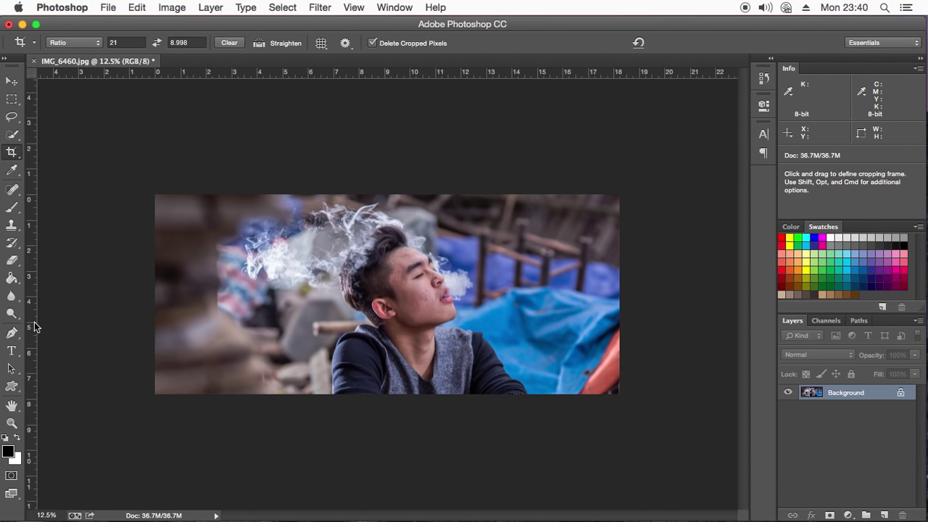
left_click(847, 275)
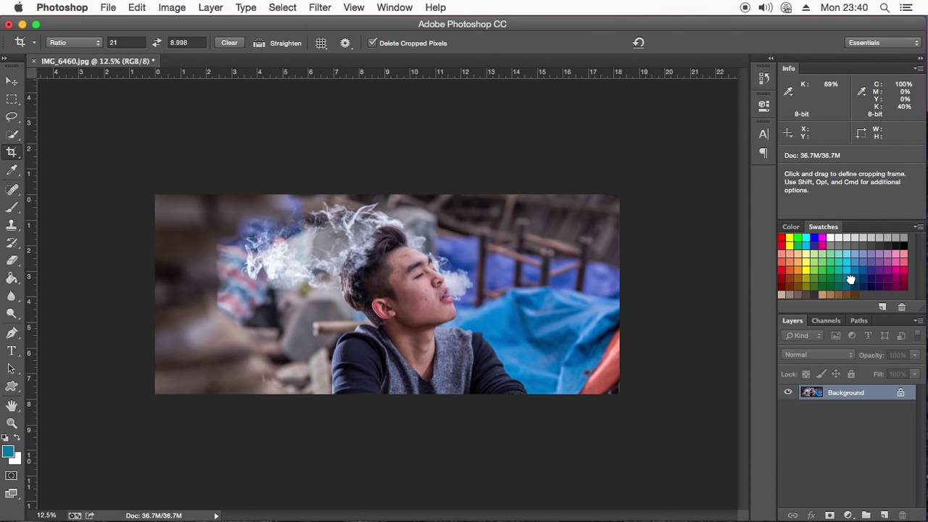
left_click(16, 438)
left_click(882, 281)
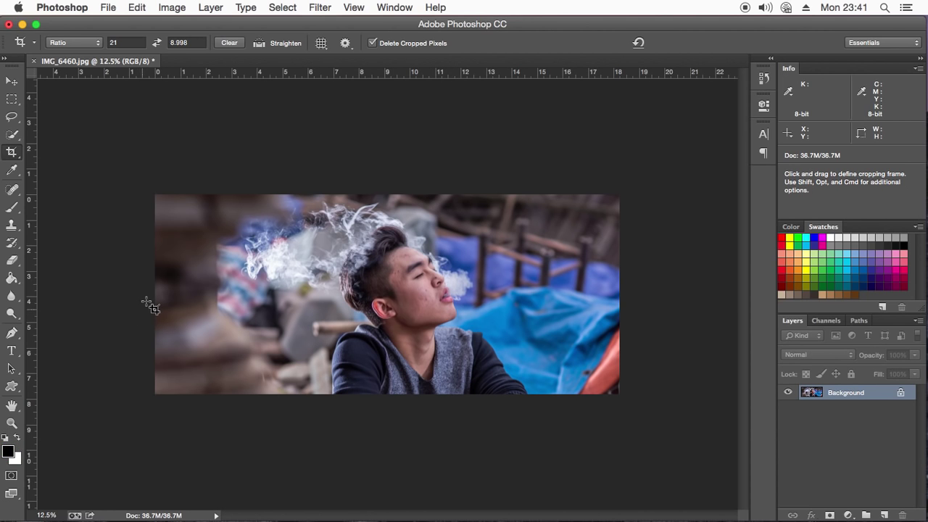
left_click(863, 275)
left_click(21, 438)
left_click(900, 259)
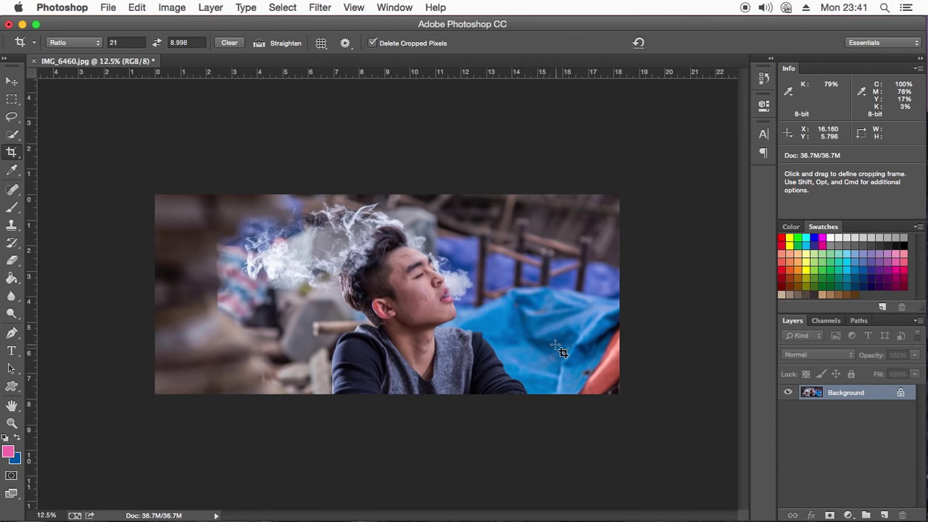
key("d")
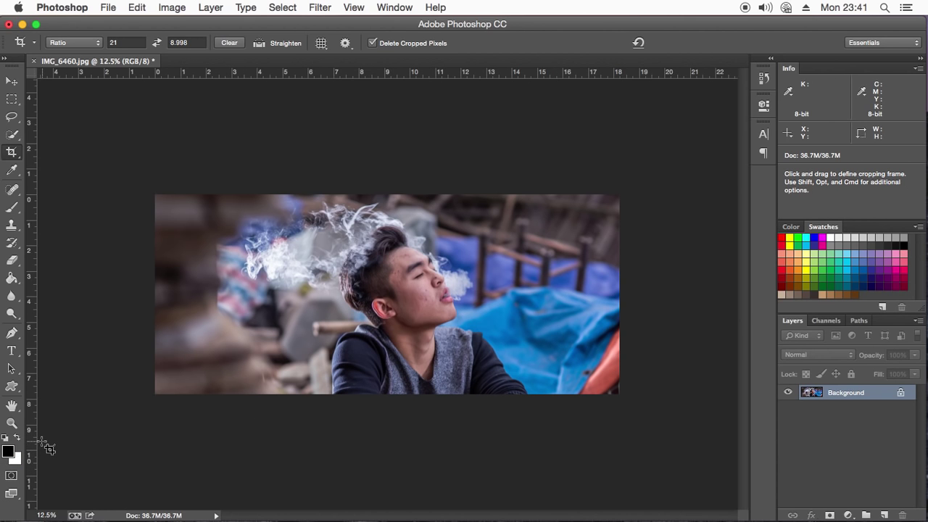
left_click(19, 442)
left_click(18, 439)
left_click(130, 43)
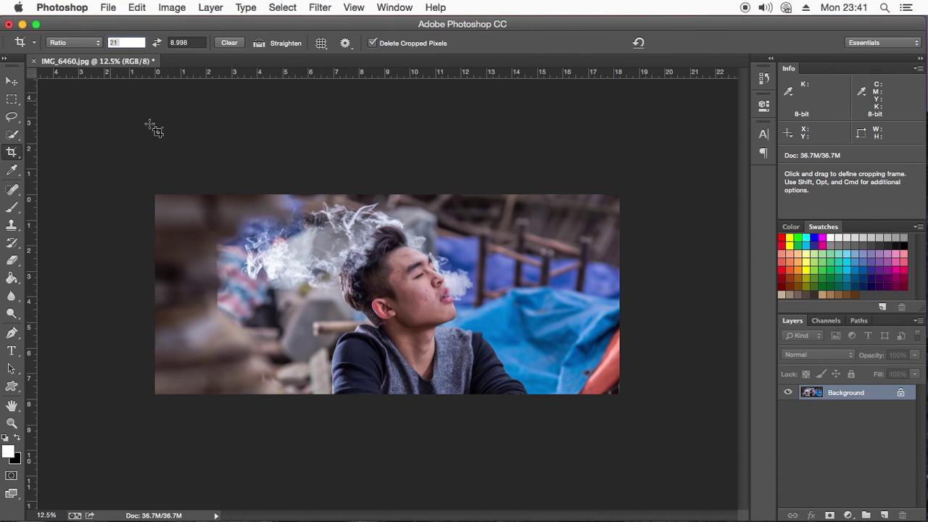
type("30")
Step: Crop the wide photo at a 30:20 ratio with the frame extended past its edges
key("Return")
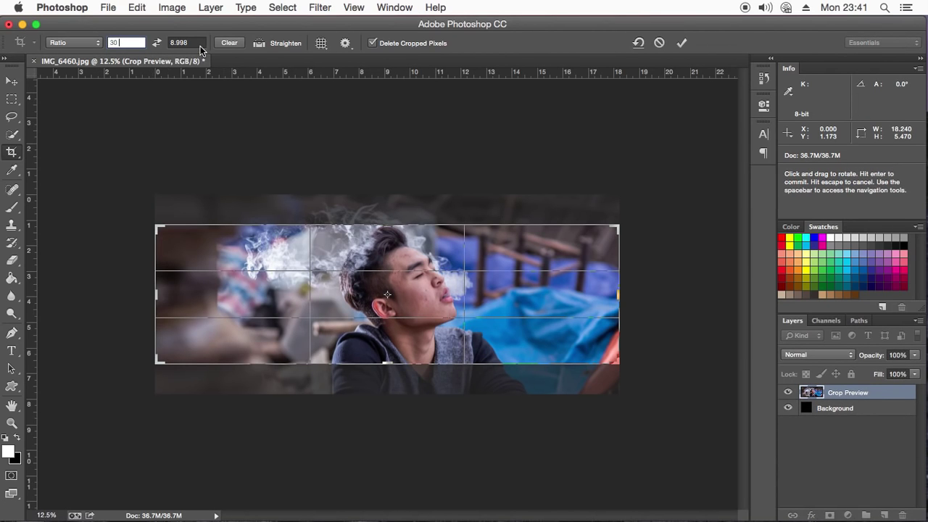
left_click(176, 43)
key("Down")
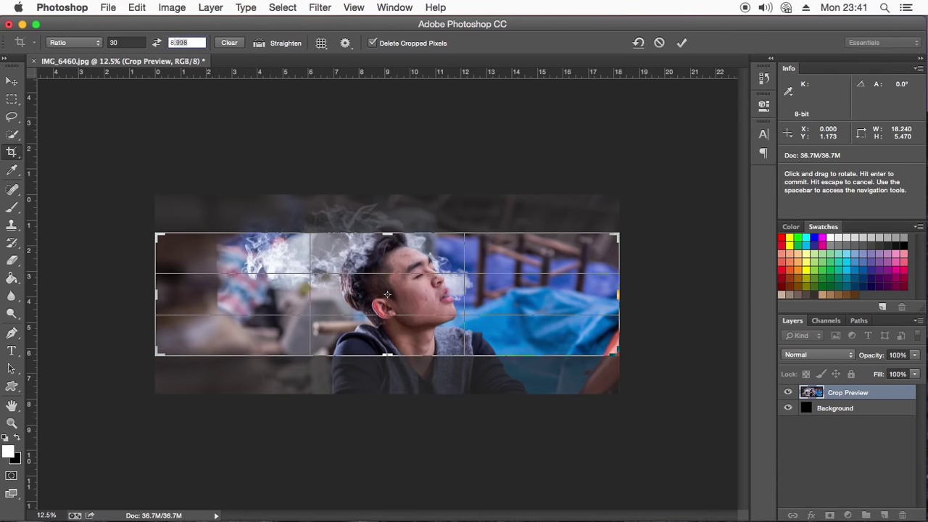
type("20")
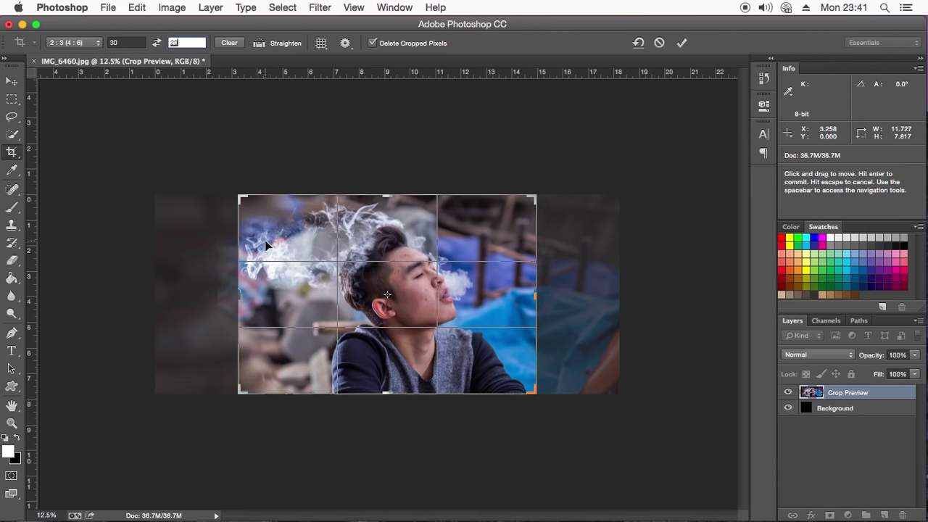
left_click_drag(247, 199, 197, 166)
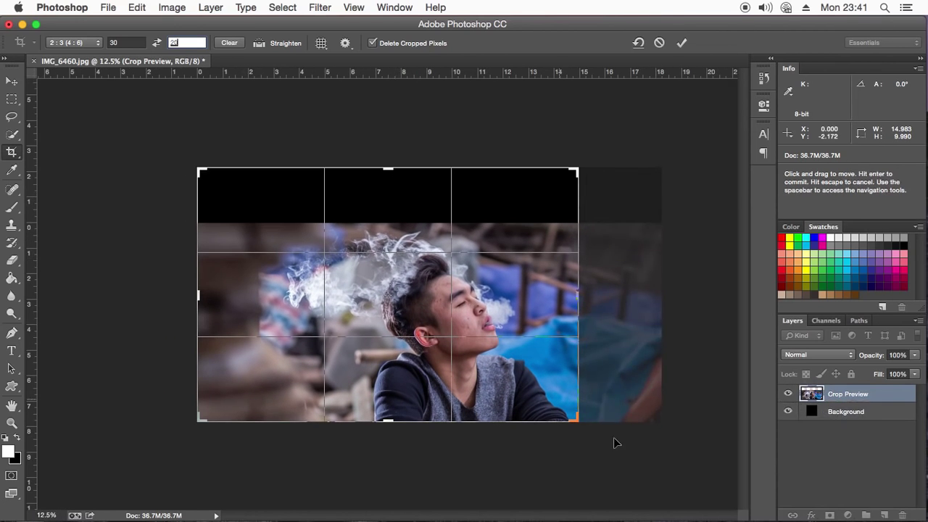
left_click_drag(578, 420, 618, 444)
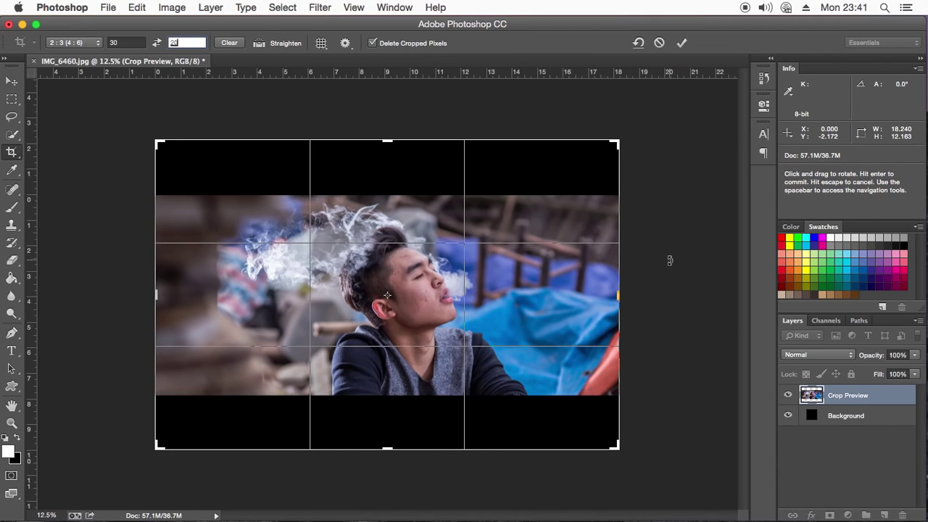
left_click(682, 43)
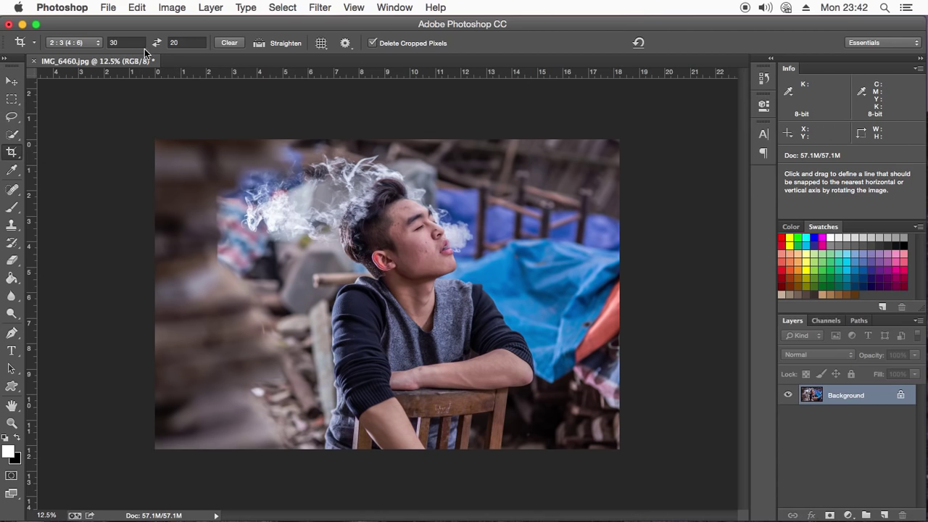
Step: Recrop at 21:9, framed higher to keep the smoke and cut at the chest
double_click(113, 43)
type("21")
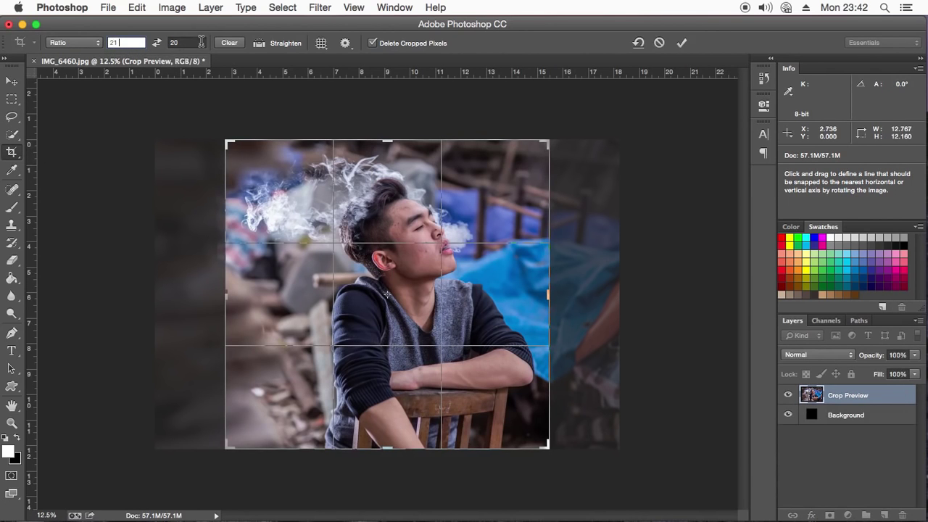
key("Tab")
type("9")
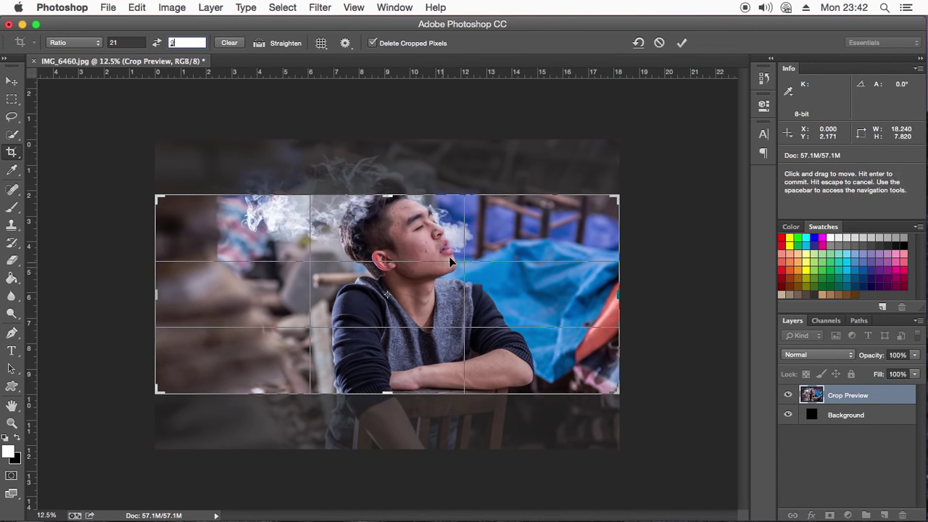
left_click_drag(462, 245, 462, 304)
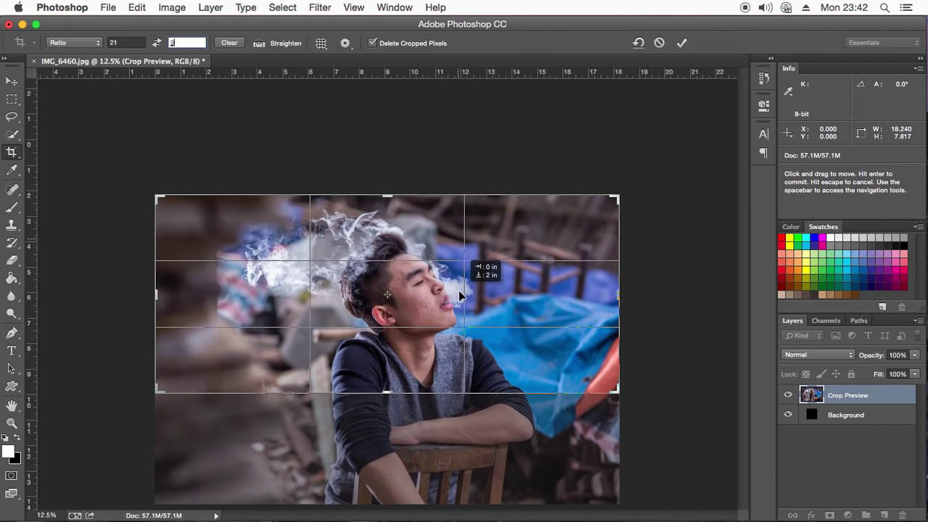
left_click(681, 42)
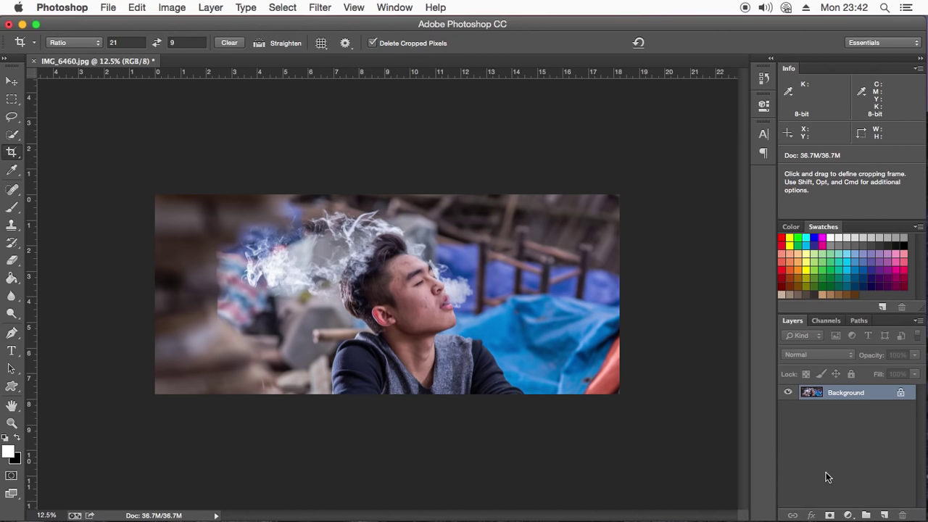
left_click(848, 513)
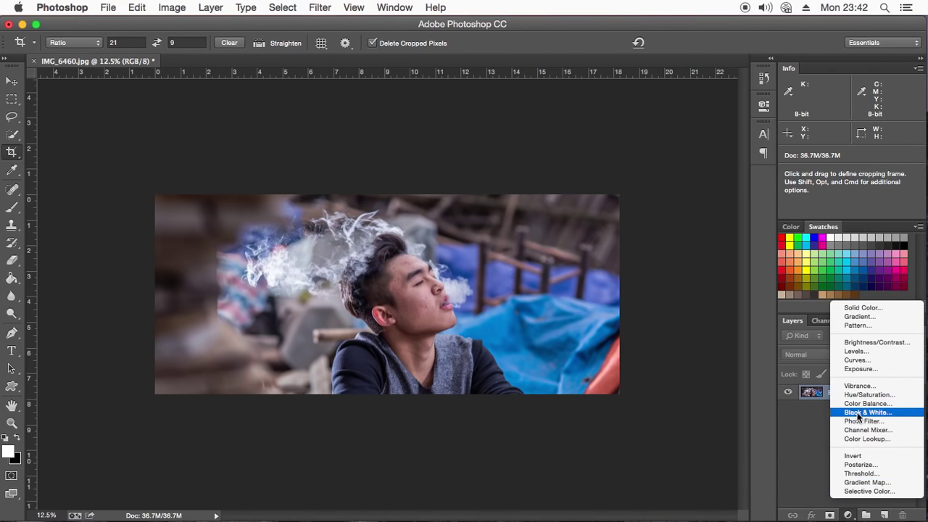
Step: Add Curves 1 in Luminosity mode, with an S-curve lifting highlights and deepening shadows
left_click(864, 365)
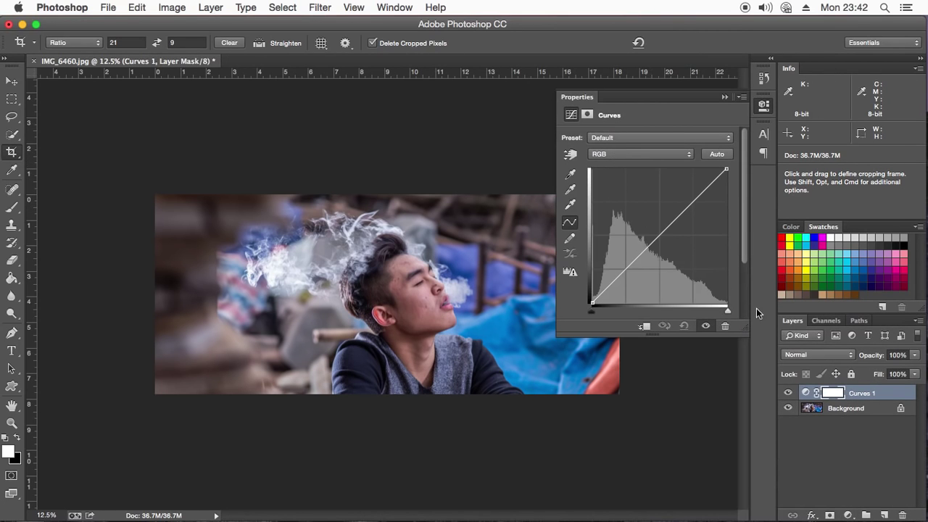
left_click(794, 354)
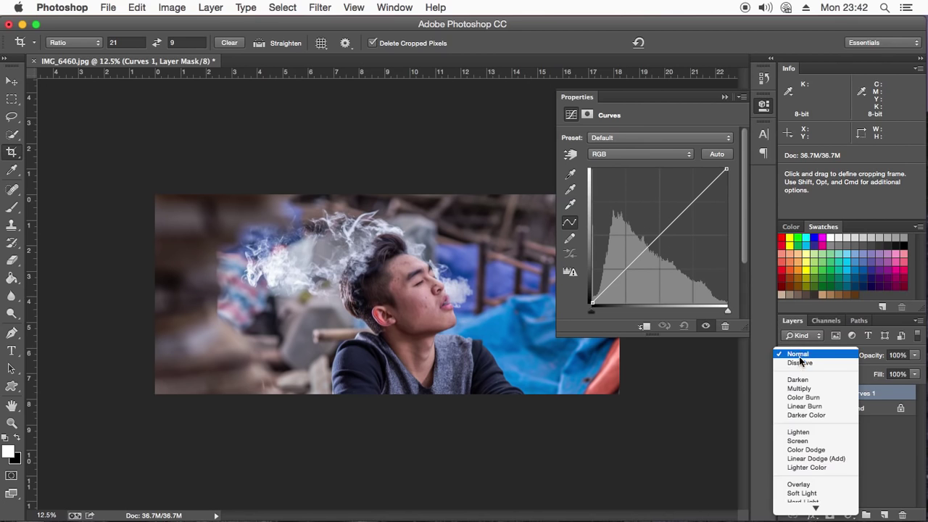
left_click(803, 509)
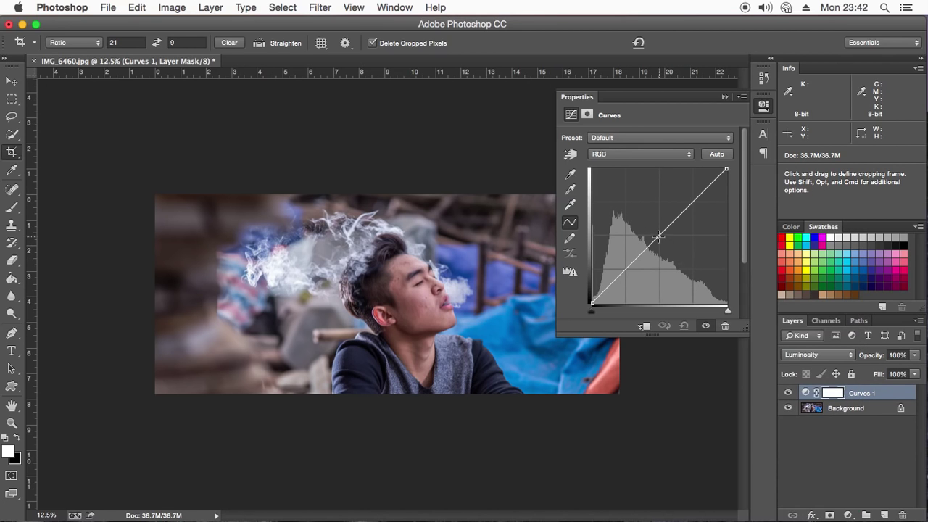
left_click(658, 236)
left_click_drag(632, 262, 632, 272)
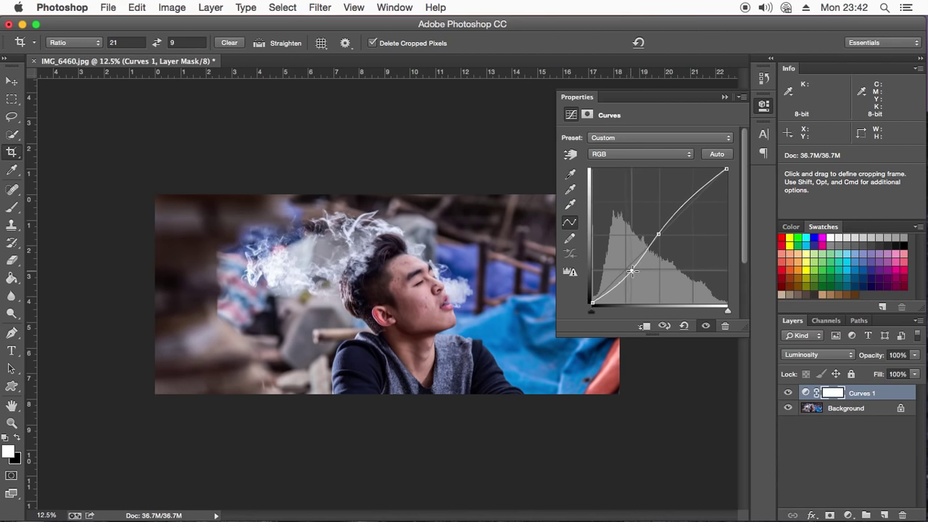
left_click_drag(683, 208, 684, 203)
left_click_drag(631, 272, 633, 271)
Step: Close the Curves properties and add a second Curves adjustment layer
left_click(726, 96)
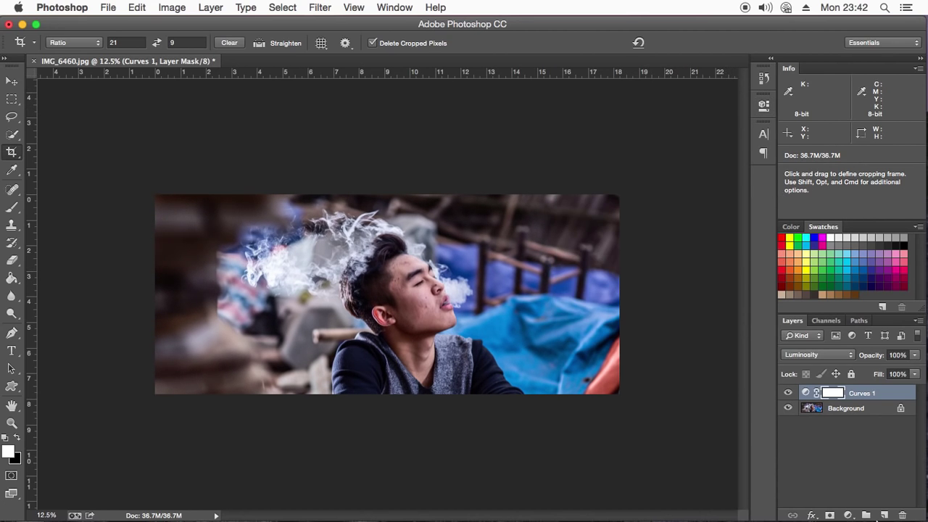
left_click(848, 515)
left_click(799, 322)
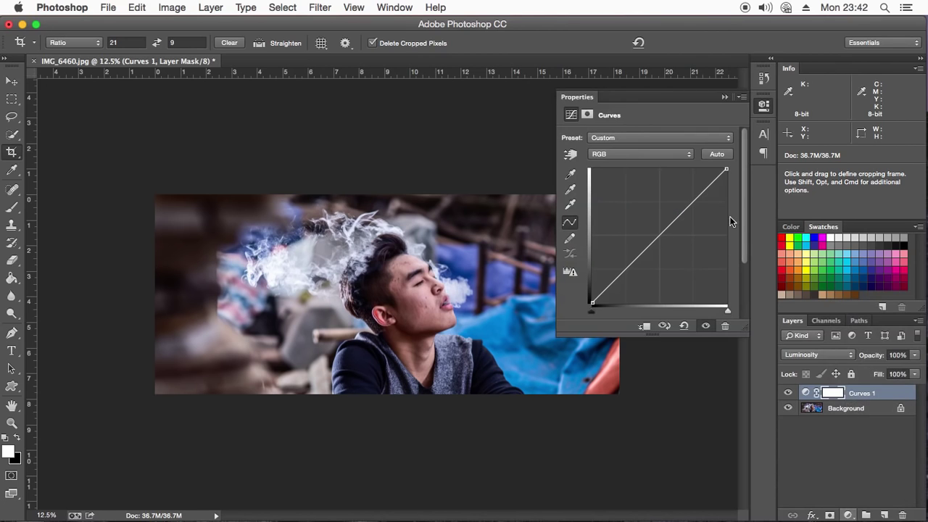
Step: Set Curves 2 to Color blending and pull in the red curve's black and white points
left_click(666, 154)
key("alt+3")
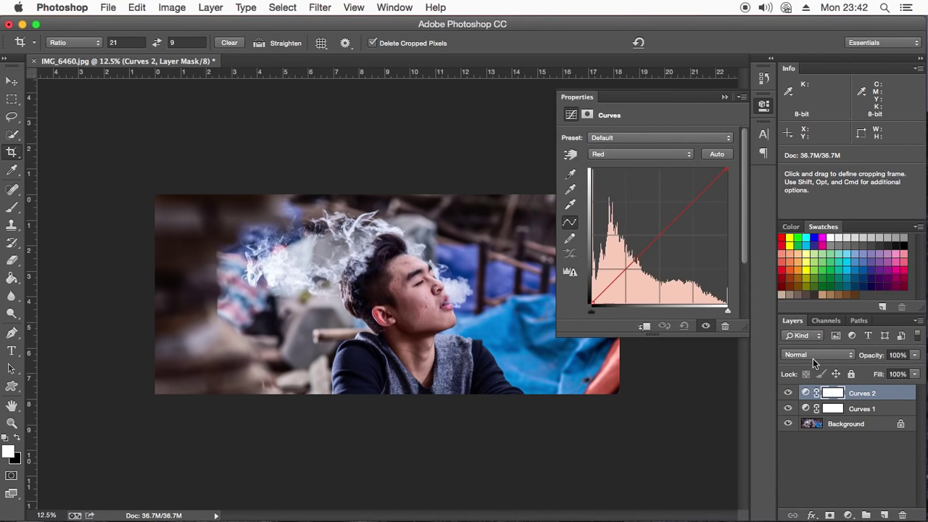
left_click(813, 355)
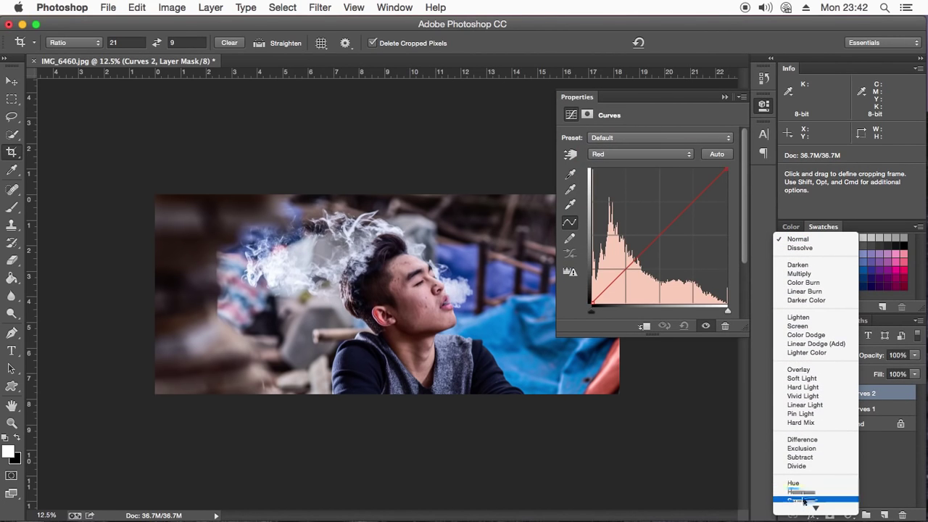
left_click(797, 501)
left_click(662, 235)
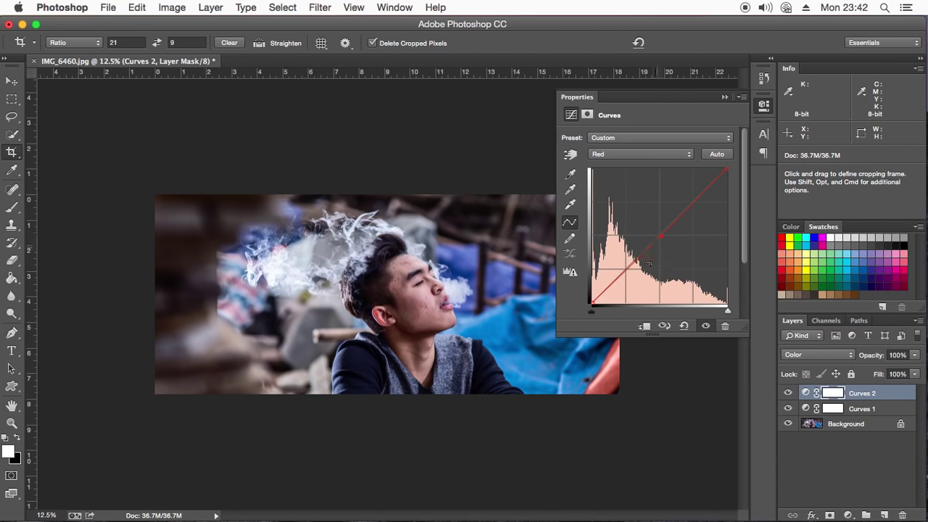
left_click_drag(593, 300, 602, 305)
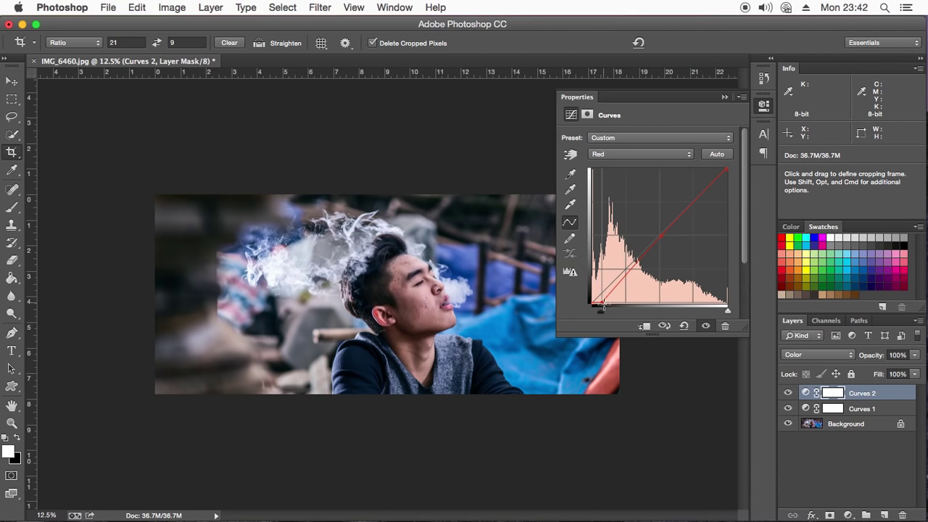
mouse_move(723, 171)
left_mouse_down()
mouse_move(735, 168)
mouse_move(720, 169)
left_mouse_up()
Step: On the Green curve, raise the shadow end and pull the white point in
left_click(633, 154)
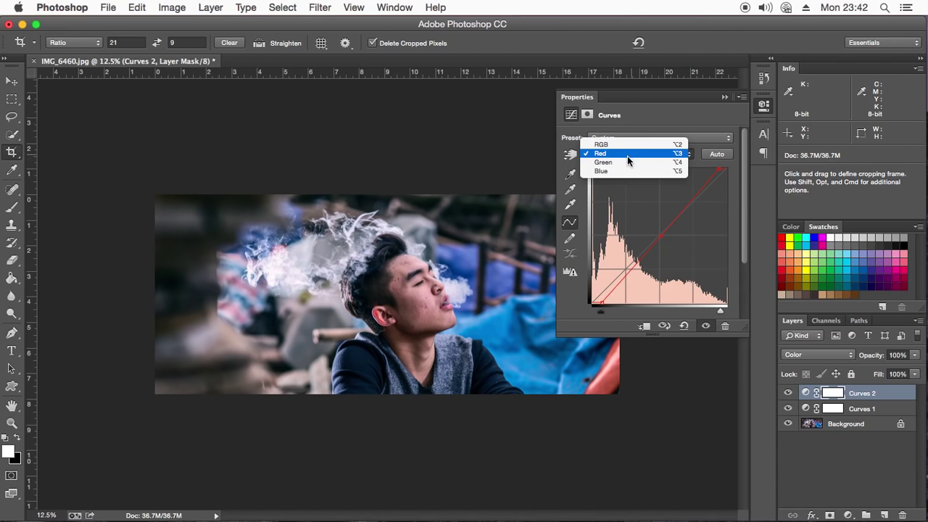
left_click(629, 164)
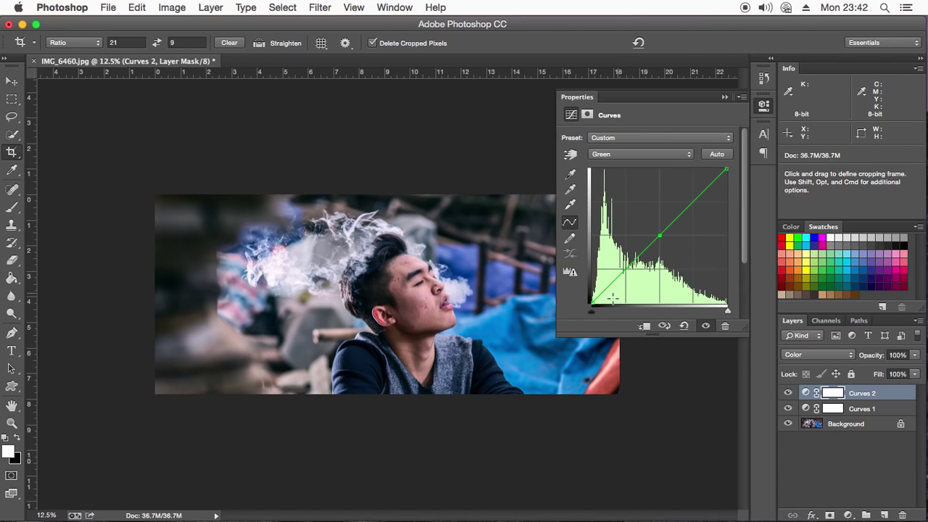
left_click_drag(592, 303, 593, 298)
left_click_drag(725, 172, 742, 179)
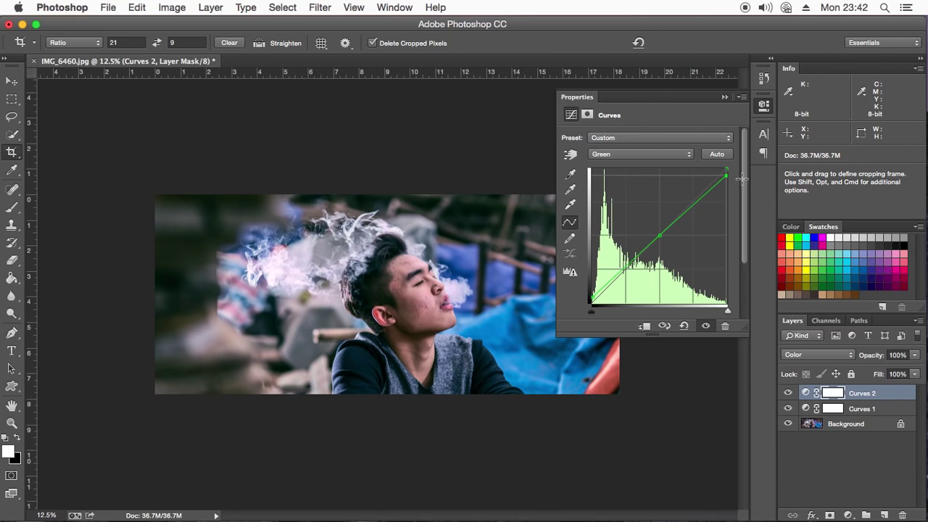
Step: On the Blue curve, lift the shadows and lower the highlights to cool the grade
left_click(650, 157)
left_click(624, 164)
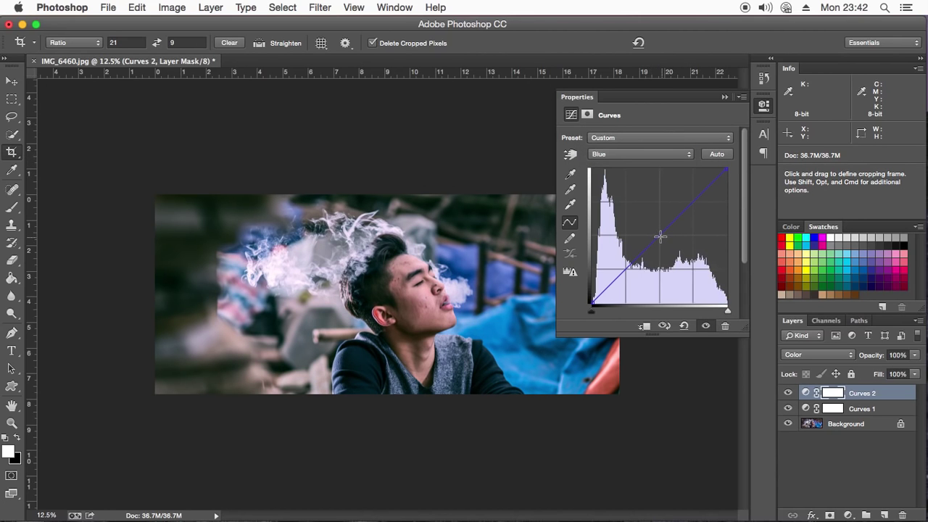
left_click_drag(592, 301, 590, 296)
left_click_drag(729, 173, 728, 177)
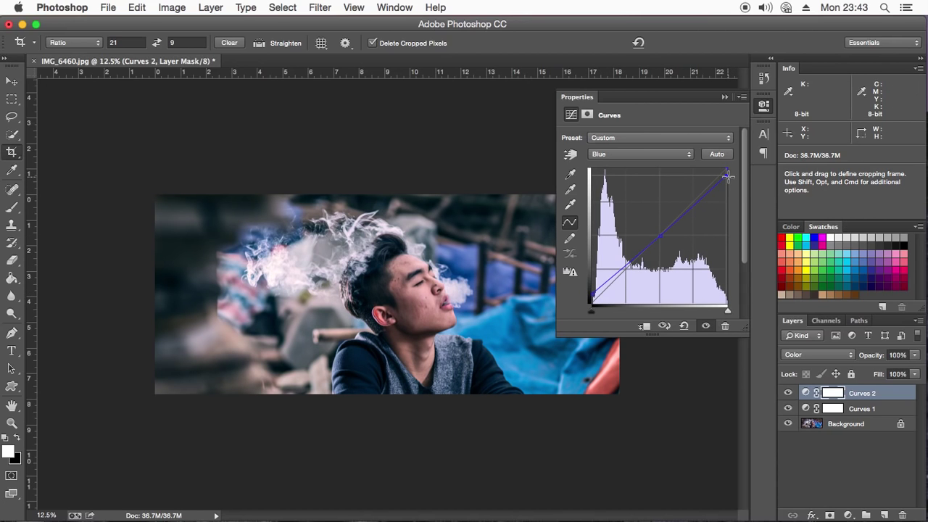
mouse_move(728, 175)
left_mouse_down()
mouse_move(742, 184)
mouse_move(718, 168)
mouse_move(746, 196)
mouse_move(752, 178)
left_mouse_up()
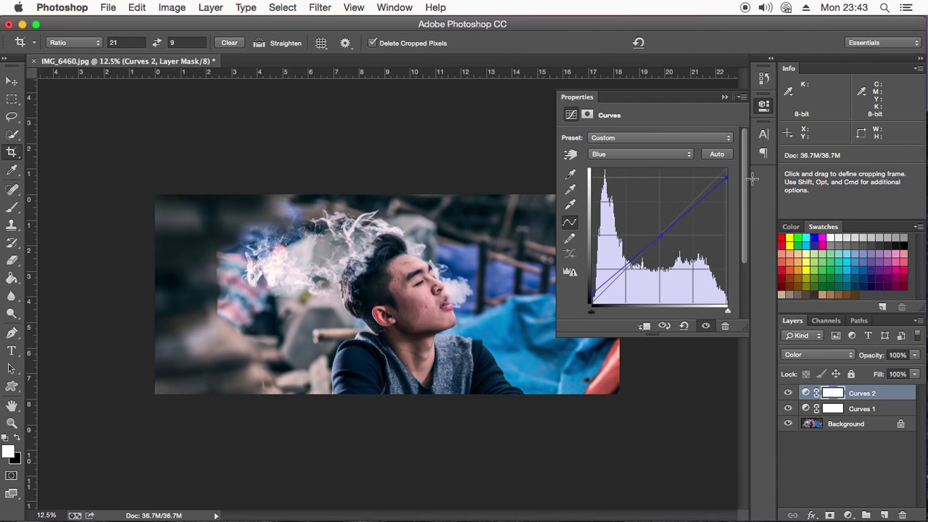
left_click(723, 98)
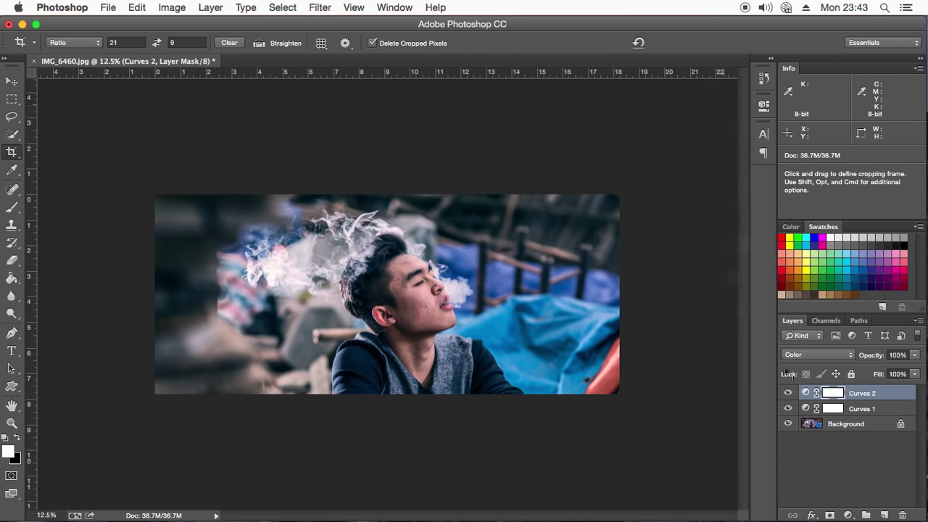
Step: Add a Channel Mixer layer using the Black & White with Green Filter preset
left_click(848, 515)
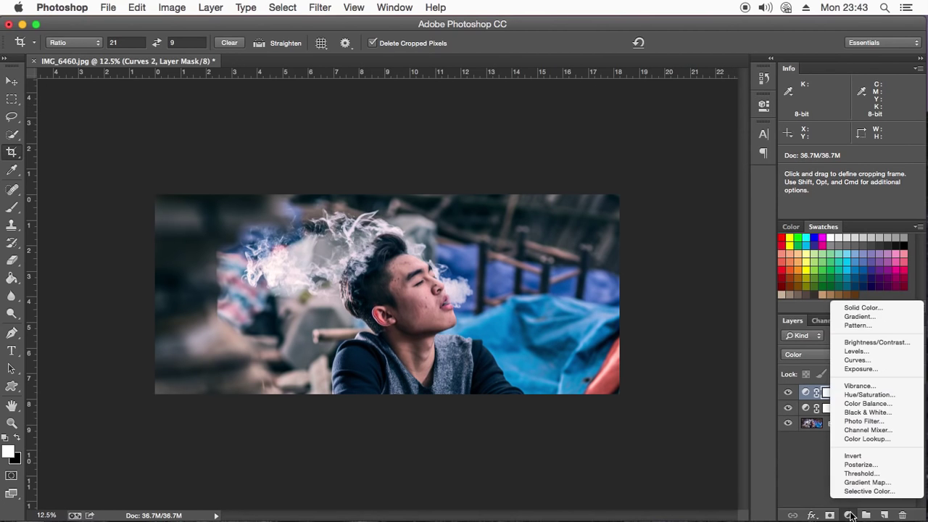
left_click(866, 431)
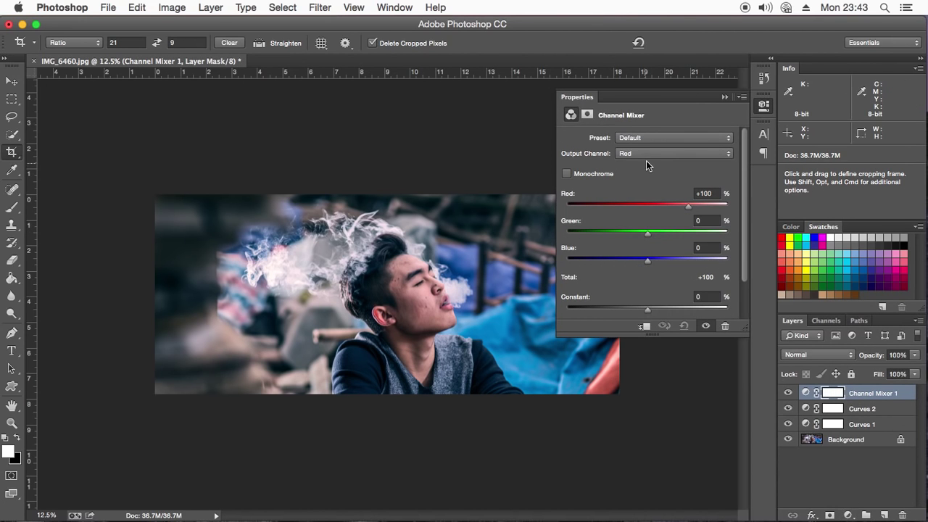
left_click(659, 138)
left_click(660, 169)
left_click(659, 138)
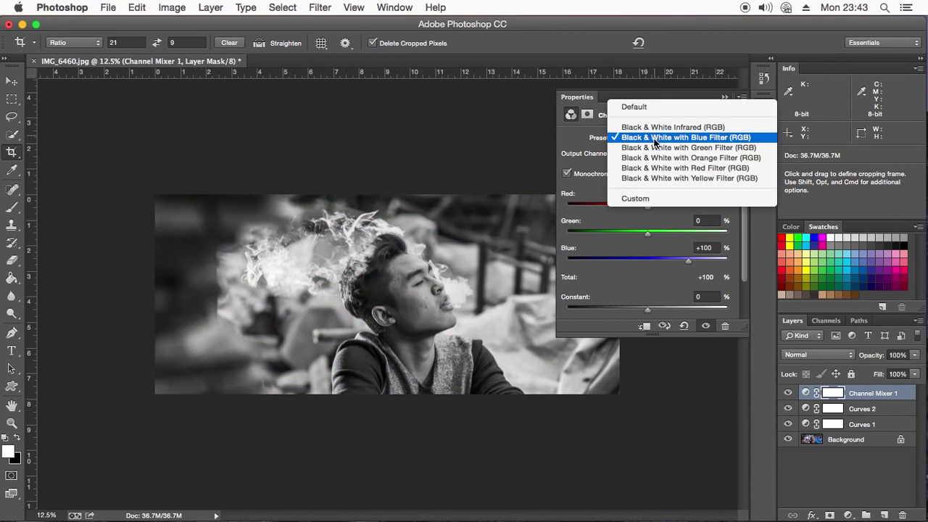
left_click(659, 149)
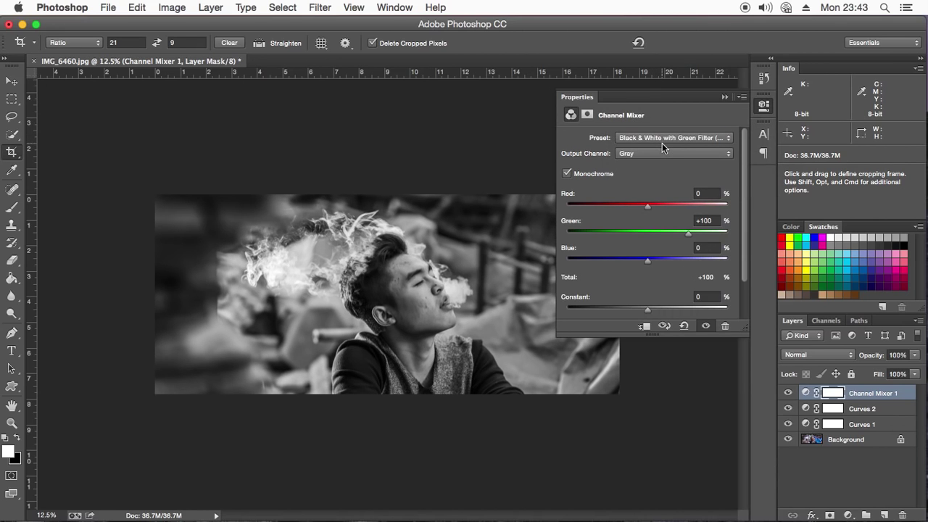
Step: Fade the Channel Mixer layer to 25% opacity and toggle it to compare
left_click(827, 355)
mouse_move(874, 357)
left_mouse_down()
mouse_move(830, 374)
mouse_move(825, 387)
left_mouse_up()
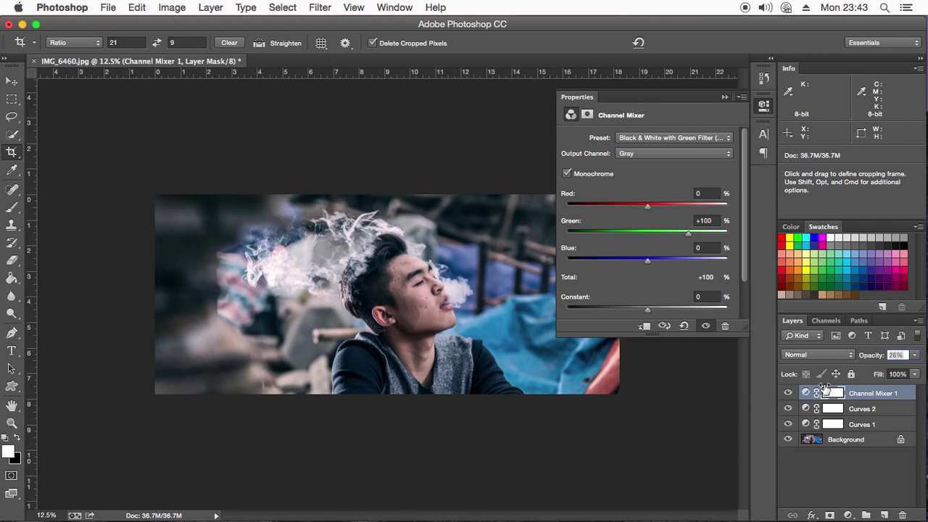
left_click(788, 393)
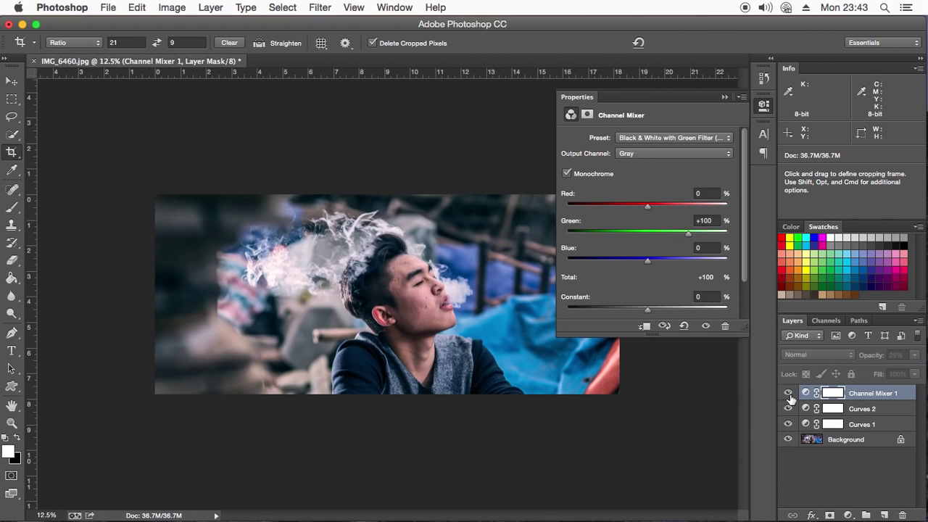
left_click(788, 392)
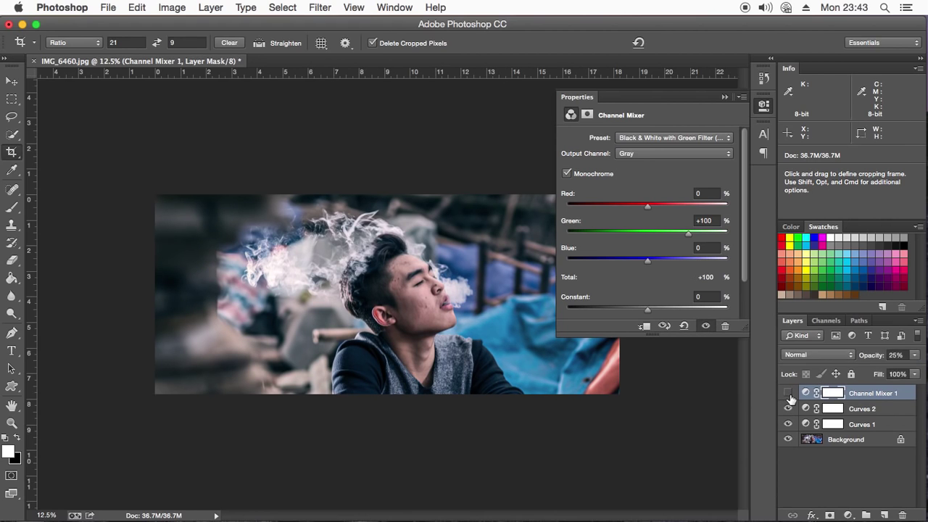
left_click(724, 97)
Step: Zoom in on the man's face, then fit the photo on screen and select Background
left_click(12, 423)
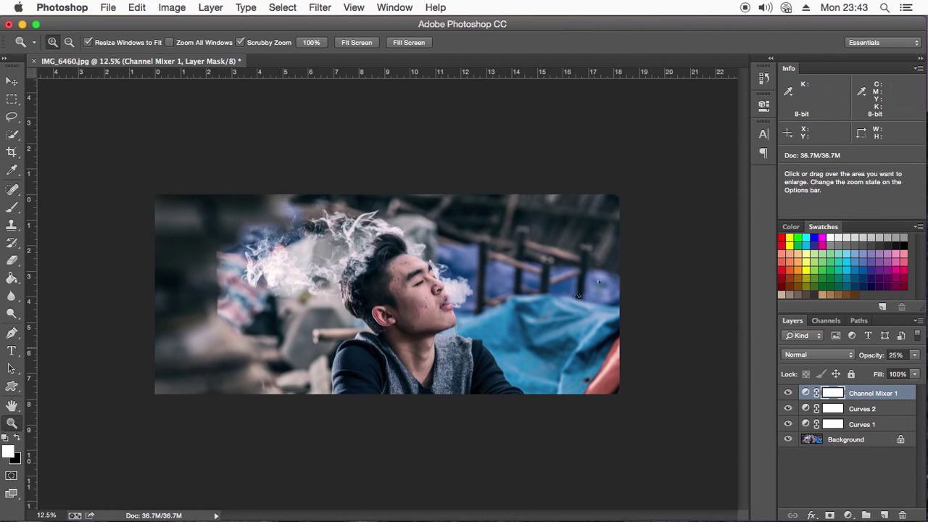
left_click_drag(428, 262, 517, 278)
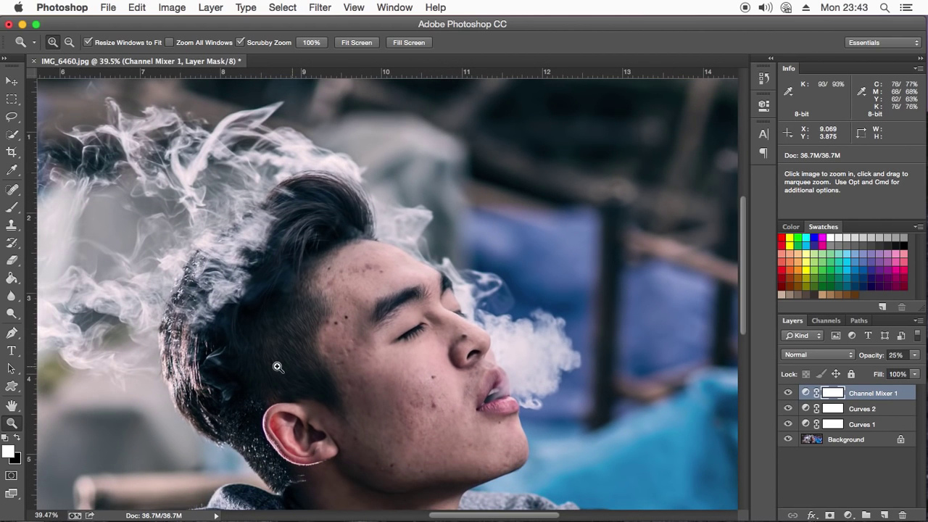
left_click_drag(280, 361, 337, 343)
right_click(395, 274)
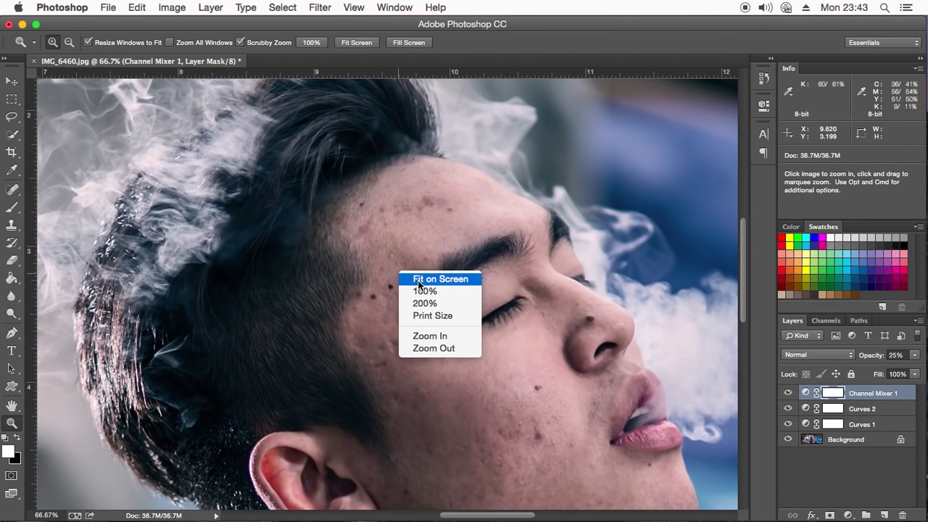
left_click(418, 281)
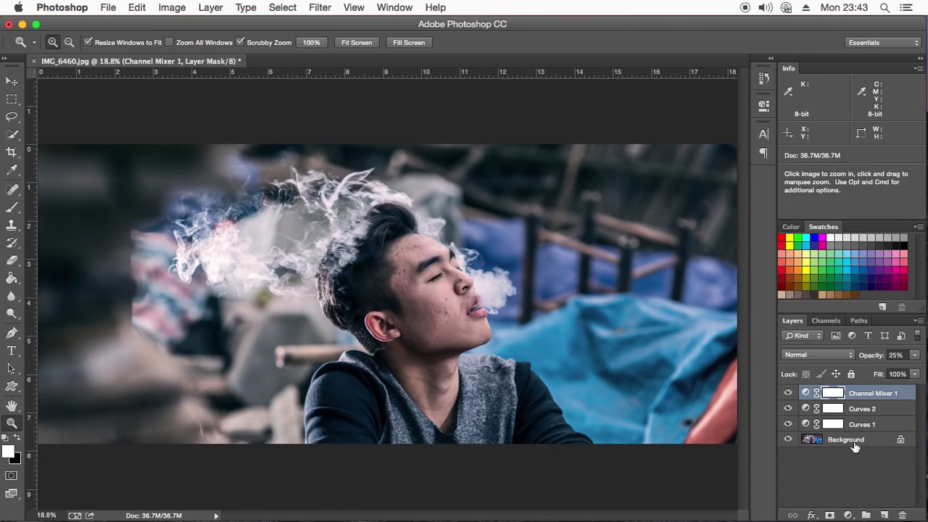
left_click(853, 441)
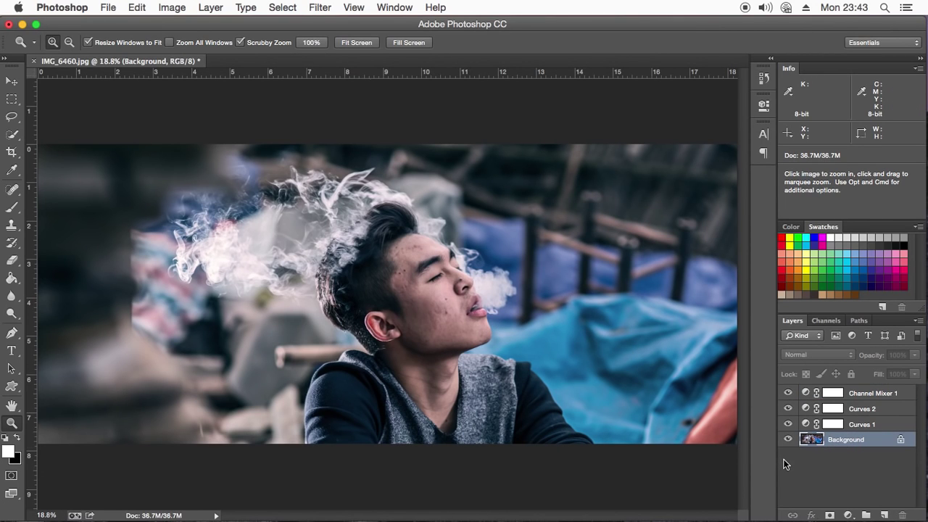
Step: Duplicate the Background layer and select the Background copy
key("ctrl+j")
right_click(852, 450)
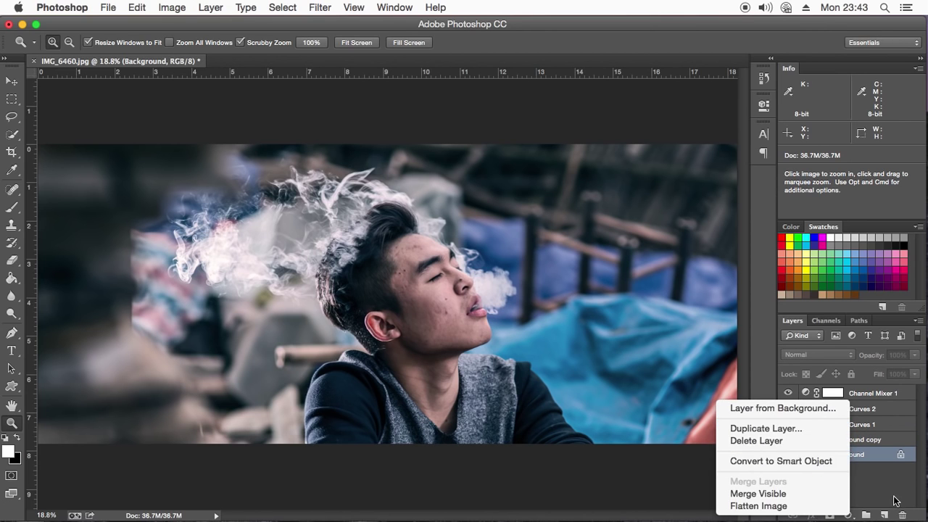
key("Escape")
left_click(840, 441)
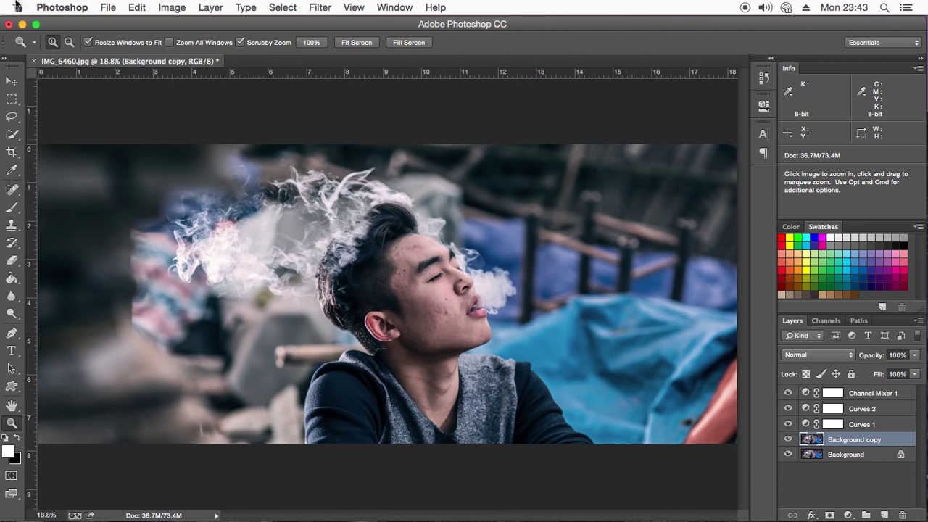
Step: Open the Smart Sharpen filter and pan its preview to the eye and eyebrow
left_click(320, 7)
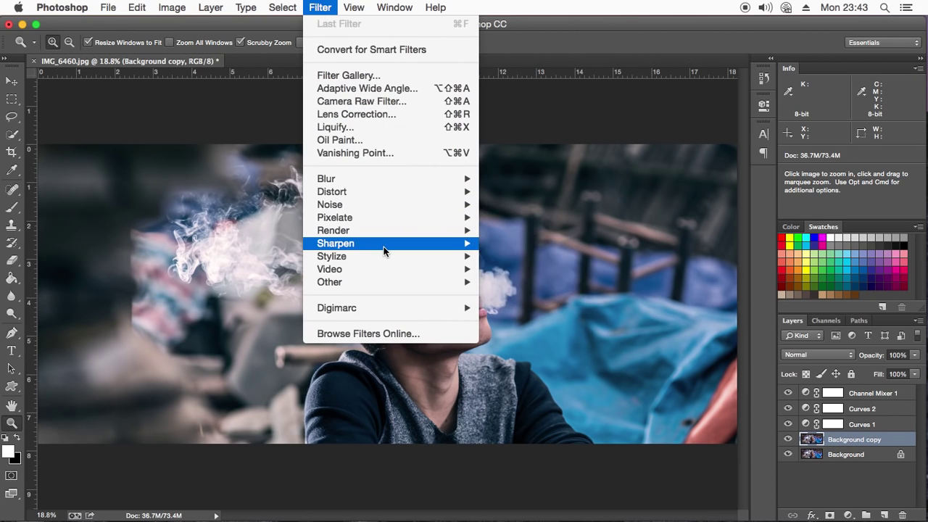
mouse_move(336, 244)
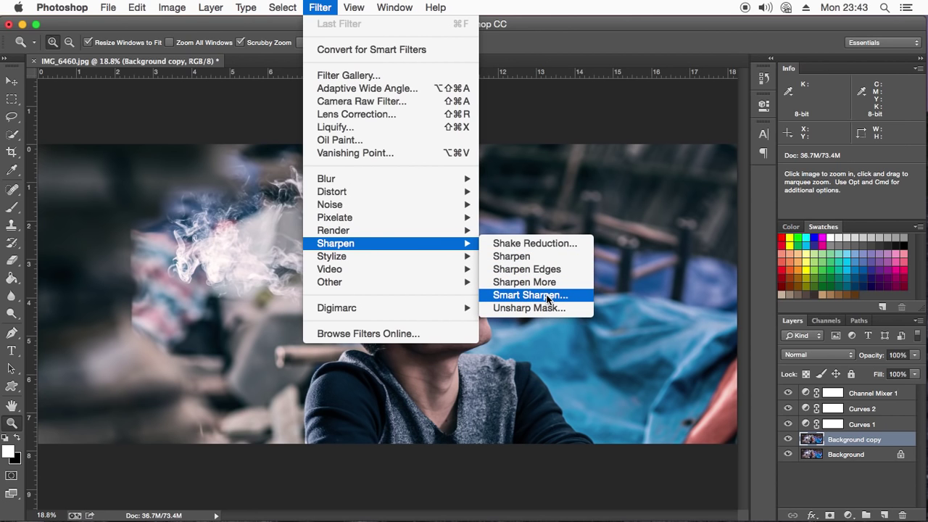
left_click(548, 296)
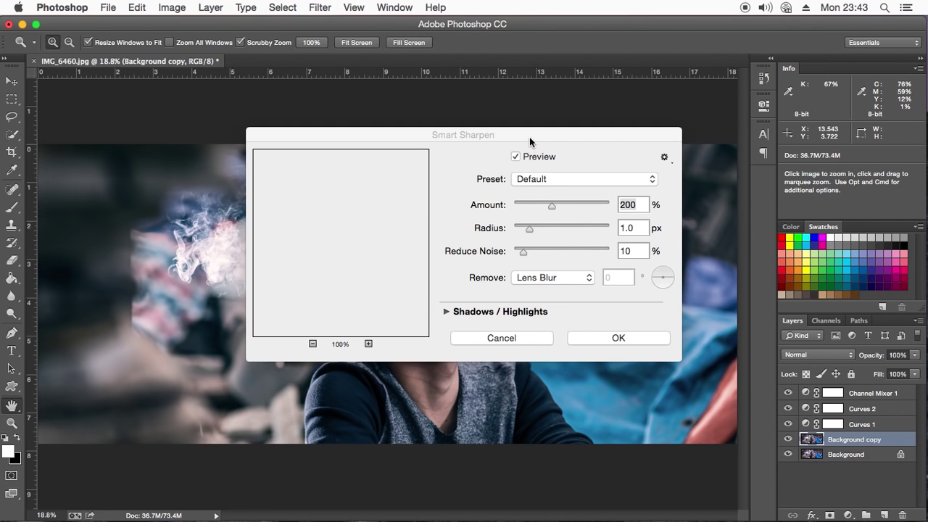
left_click_drag(530, 137, 545, 91)
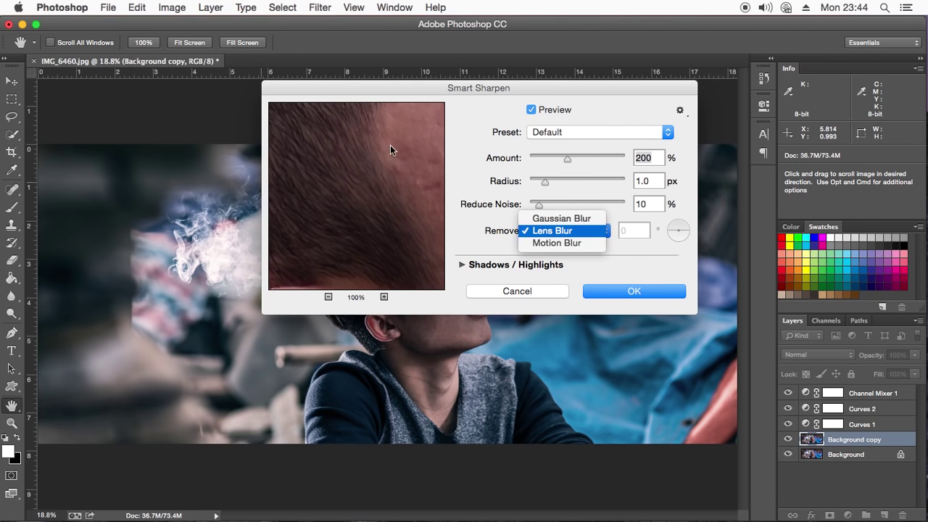
left_click_drag(370, 202, 362, 276)
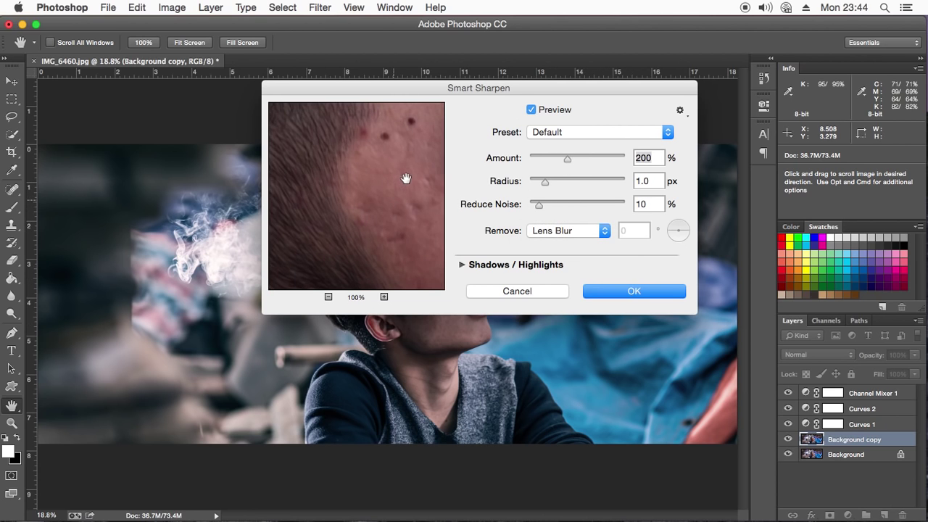
mouse_move(253, 159)
left_mouse_down()
mouse_move(402, 215)
mouse_move(344, 286)
left_mouse_up()
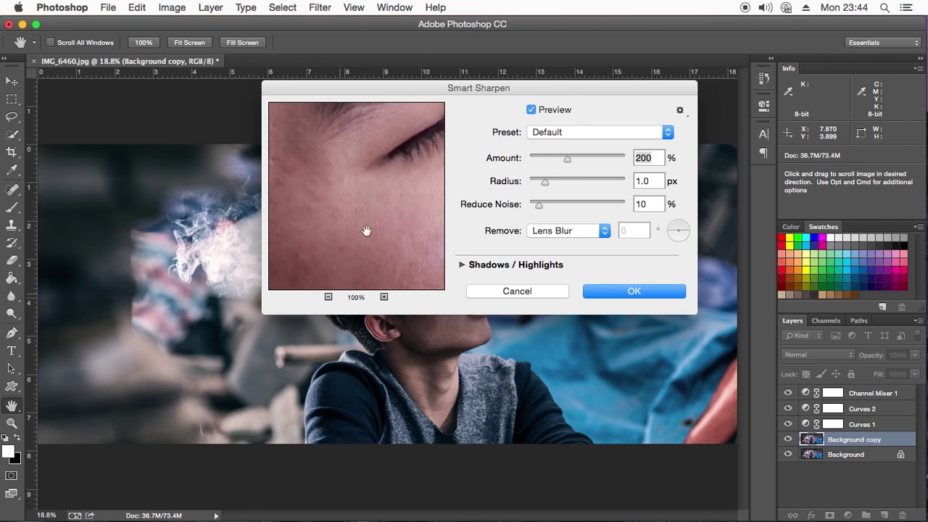
mouse_move(416, 139)
left_mouse_down()
mouse_move(409, 152)
mouse_move(421, 149)
left_mouse_up()
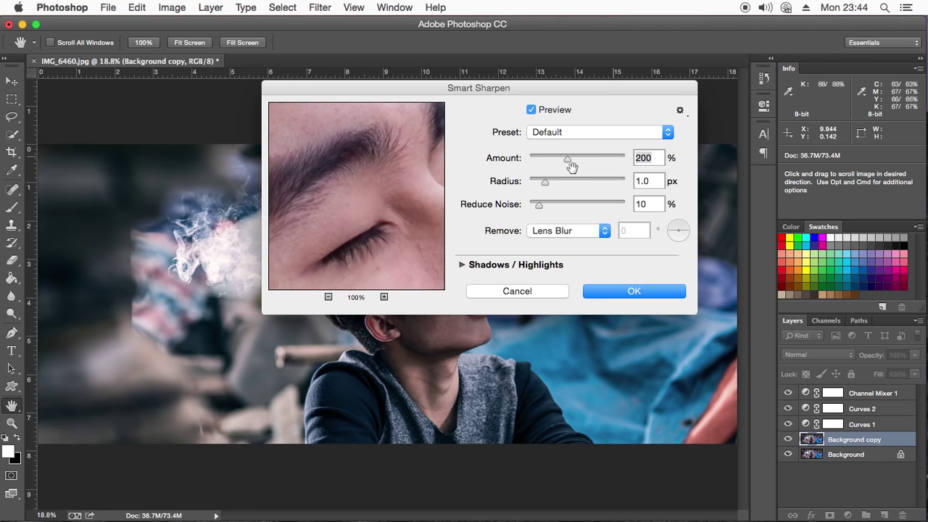
Step: Set Smart Sharpen to remove Gaussian Blur at 238% amount and 1.1 px radius
mouse_move(549, 184)
left_mouse_down()
mouse_move(563, 188)
mouse_move(586, 158)
mouse_move(537, 210)
left_mouse_up()
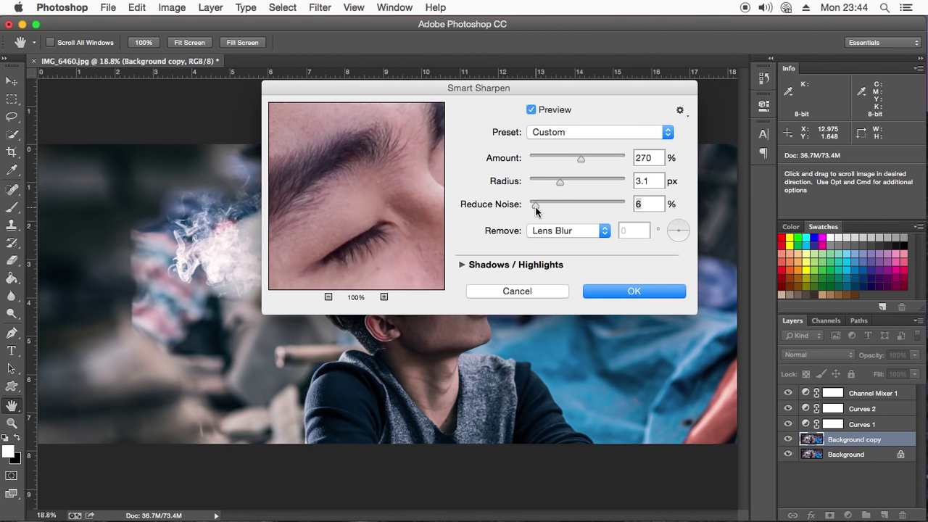
left_click(573, 230)
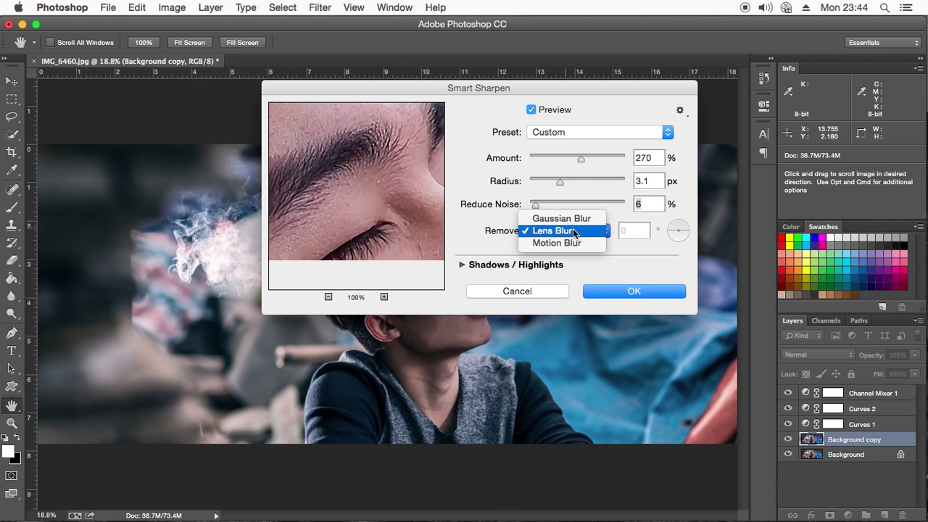
left_click(569, 219)
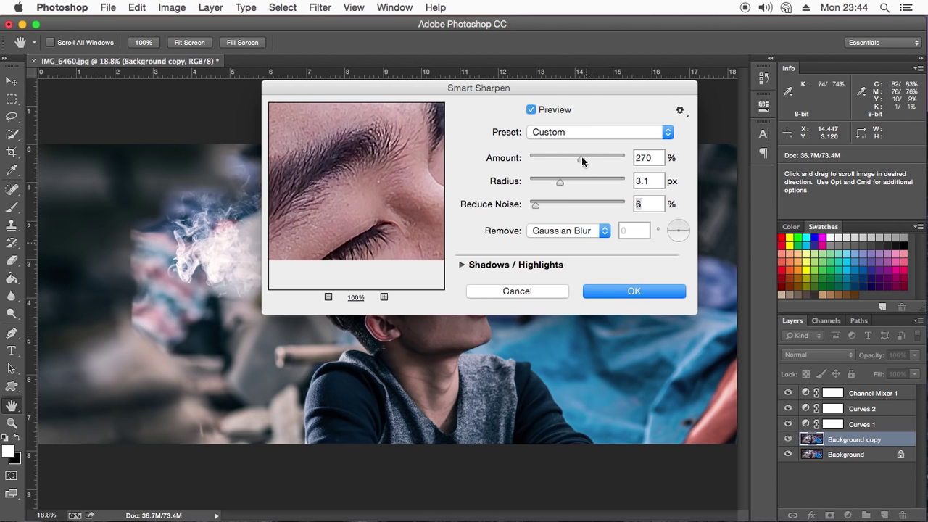
left_click_drag(581, 156, 576, 155)
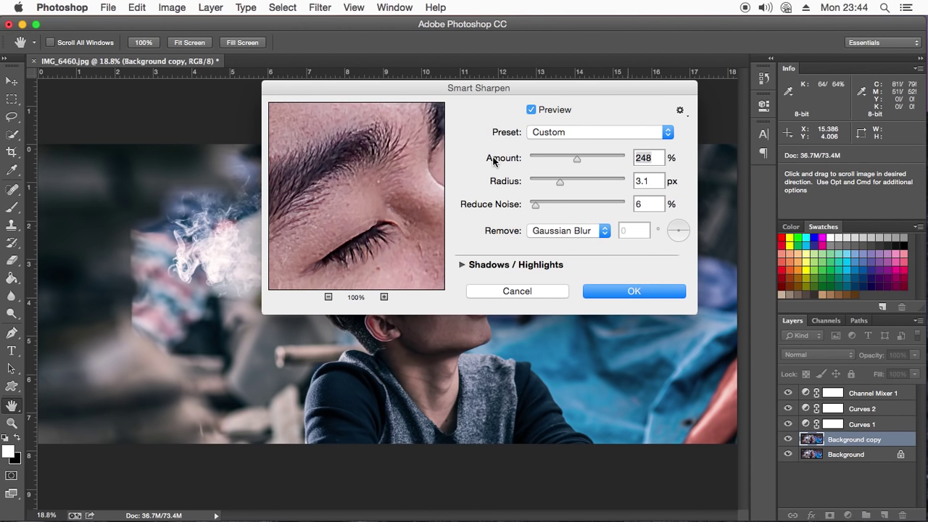
mouse_move(577, 157)
left_mouse_down()
mouse_move(546, 187)
mouse_move(575, 160)
left_mouse_up()
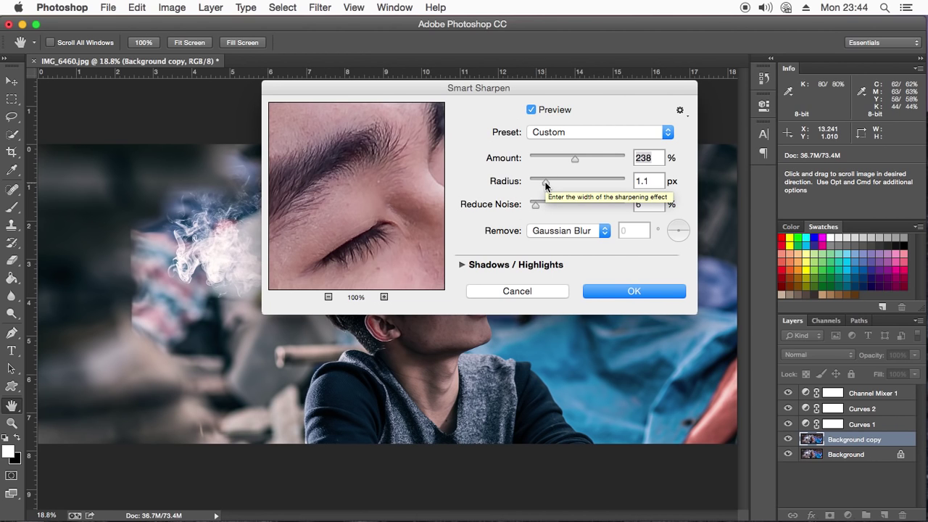
Step: Apply Smart Sharpen and toggle the Background copy to compare the head before and after
left_click(636, 292)
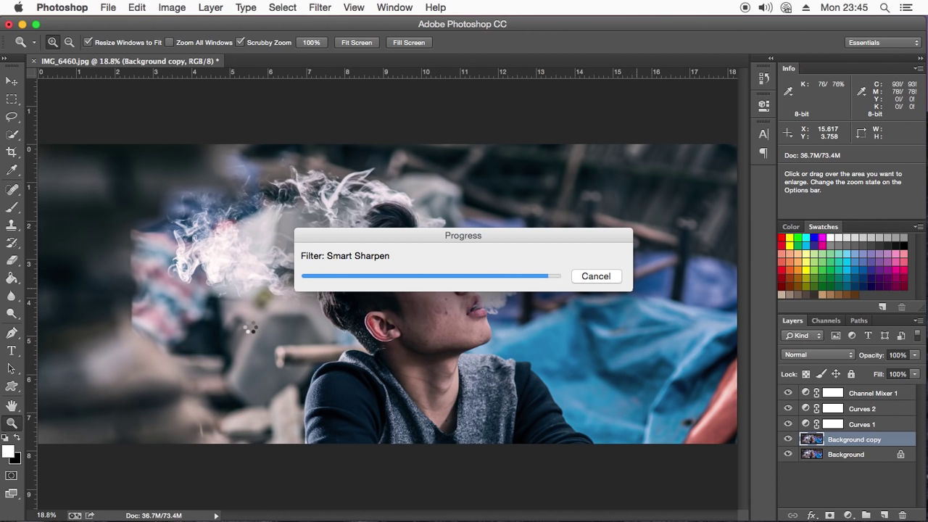
double_click(263, 256)
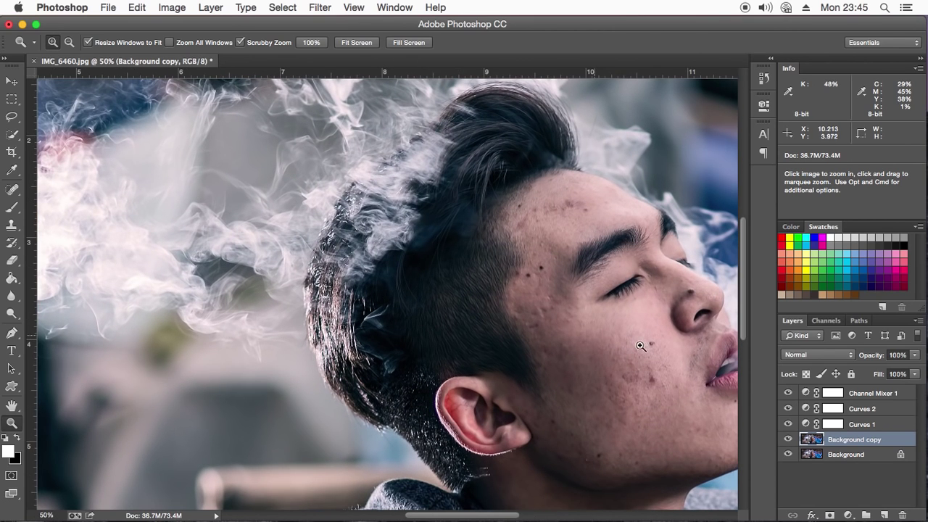
left_click(788, 440)
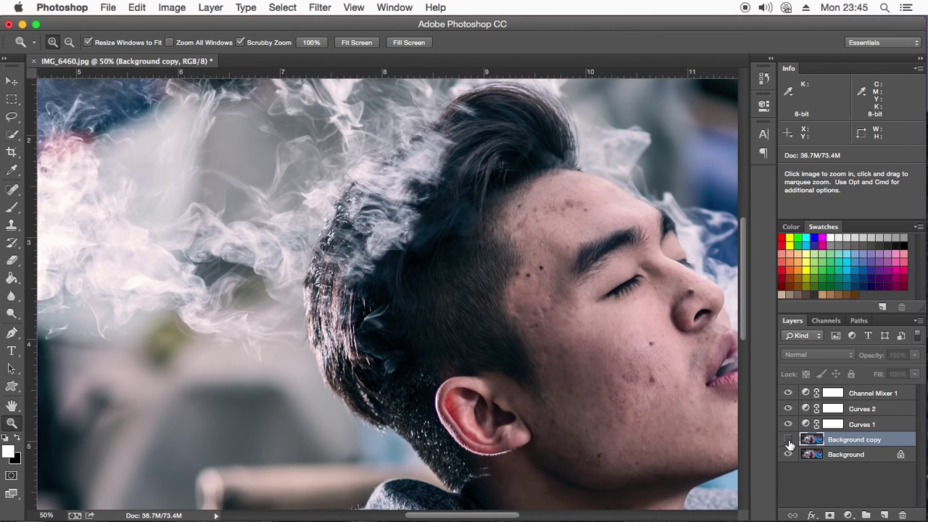
left_click(788, 440)
left_click(789, 440)
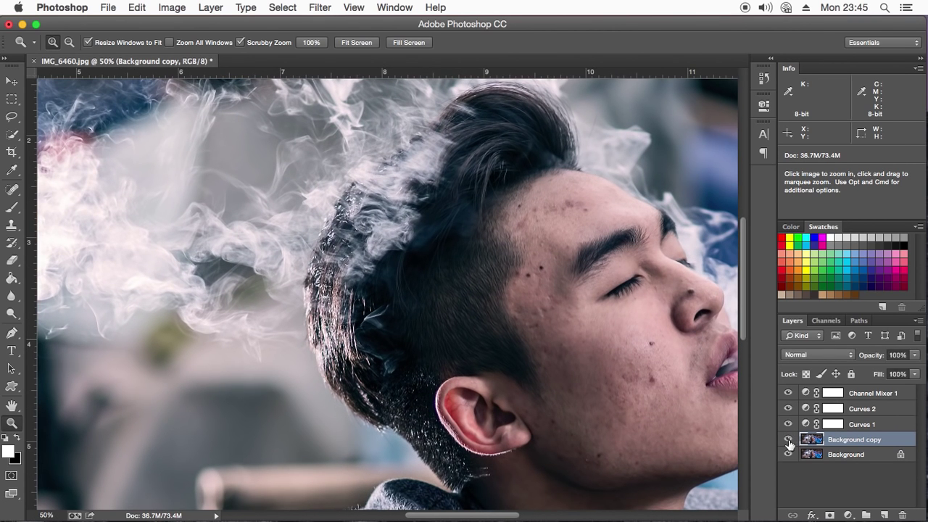
left_click(788, 440)
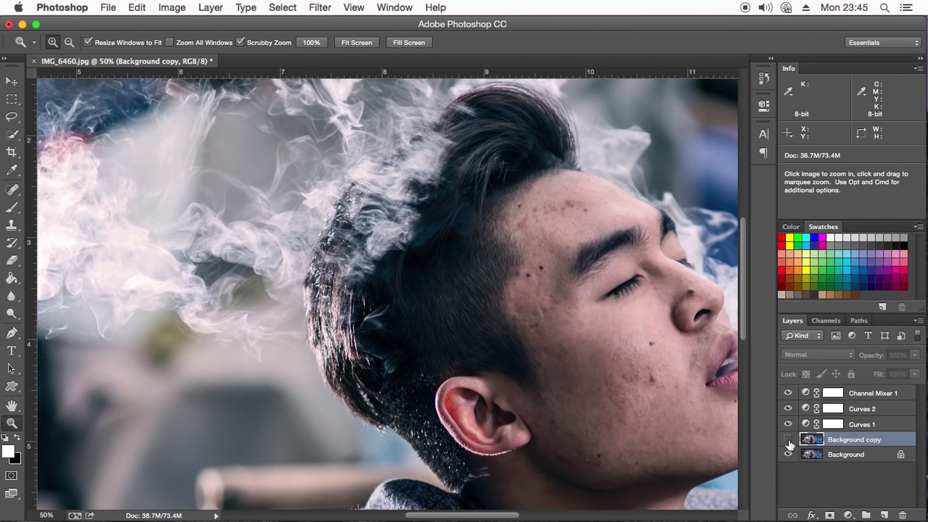
left_click(789, 440)
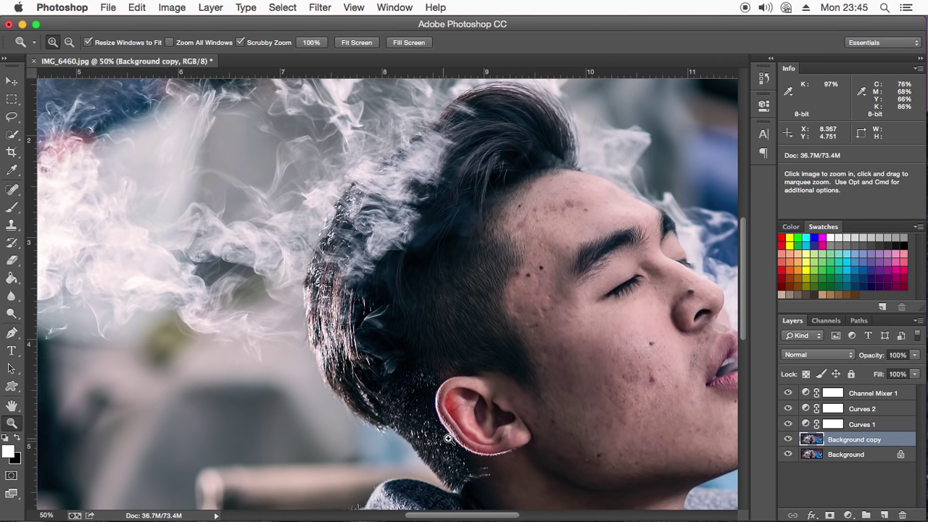
left_click(789, 439)
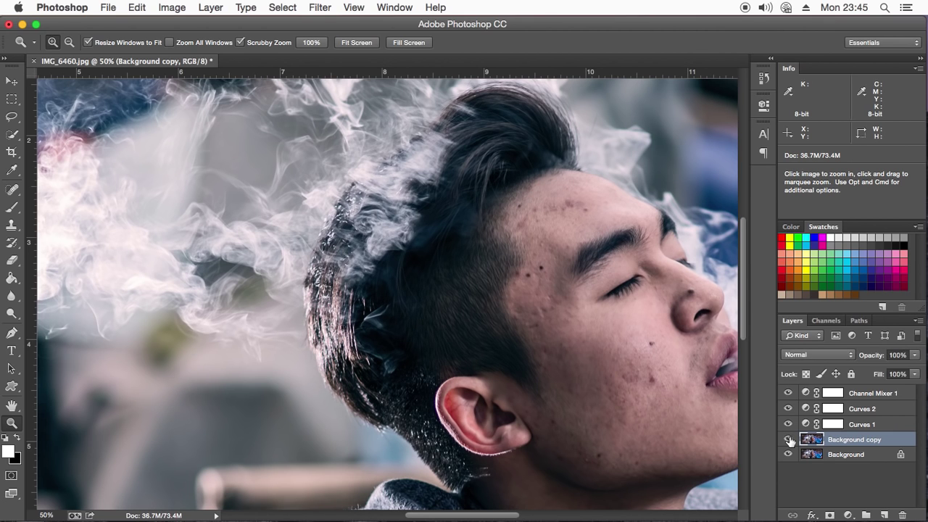
left_click(789, 440)
Step: Compare the ear with and without sharpening, then fit the image on screen
left_click(449, 480)
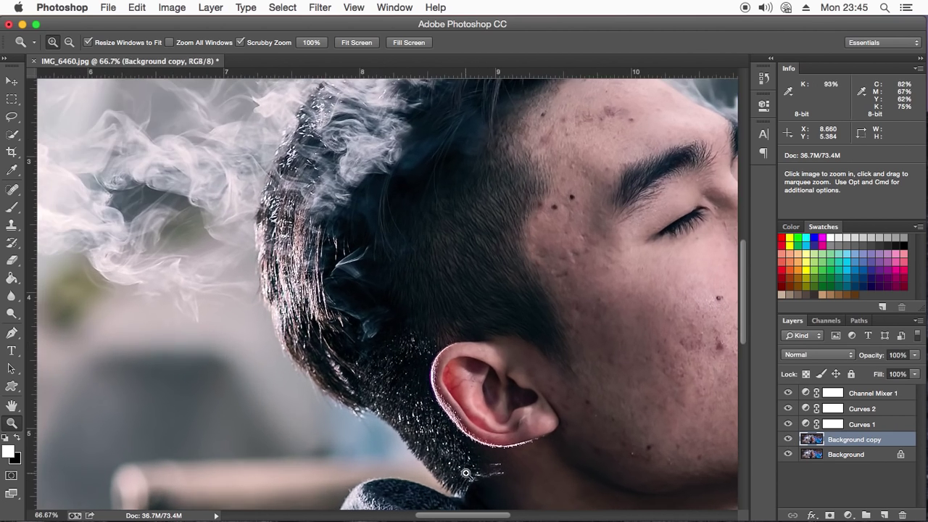
left_click(789, 440)
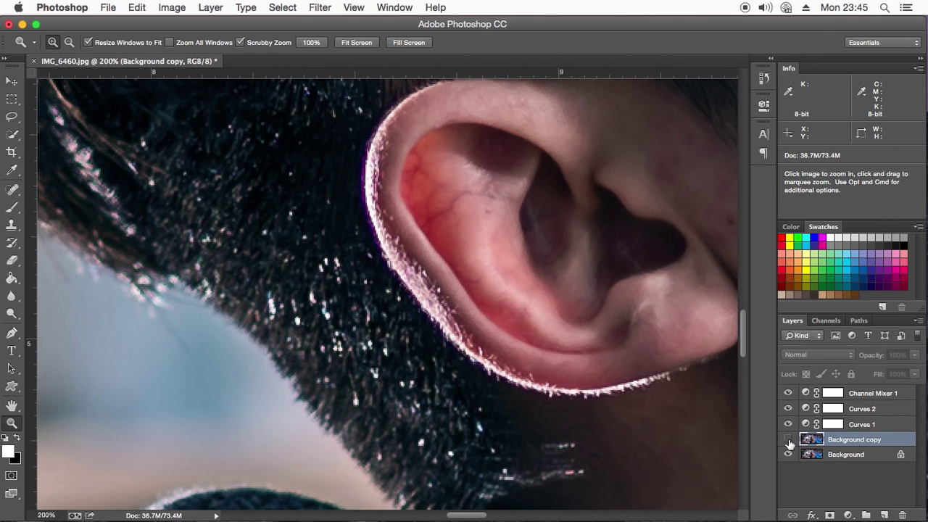
left_click(789, 440)
right_click(154, 199)
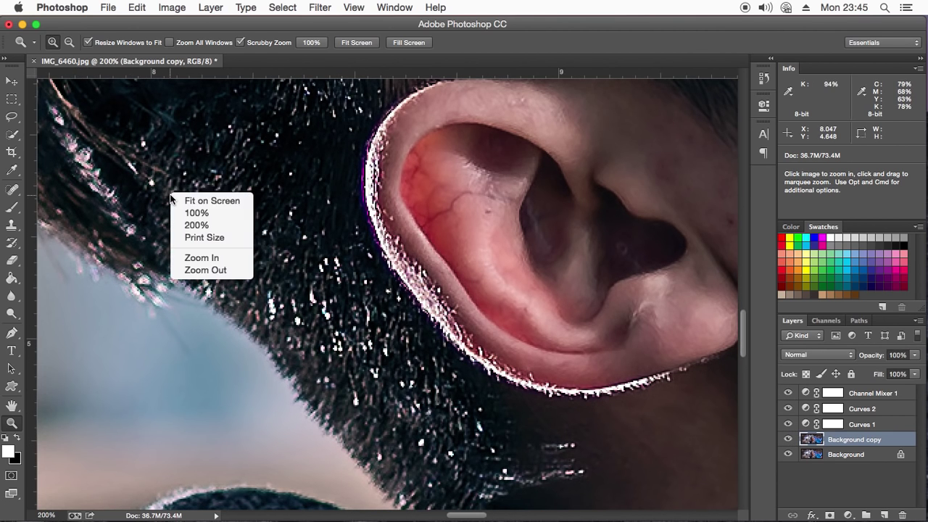
left_click(190, 197)
Step: Zoom into the smoke to compare the sharpening, then zoom back out to view the whole image
left_click_drag(211, 252, 87, 316)
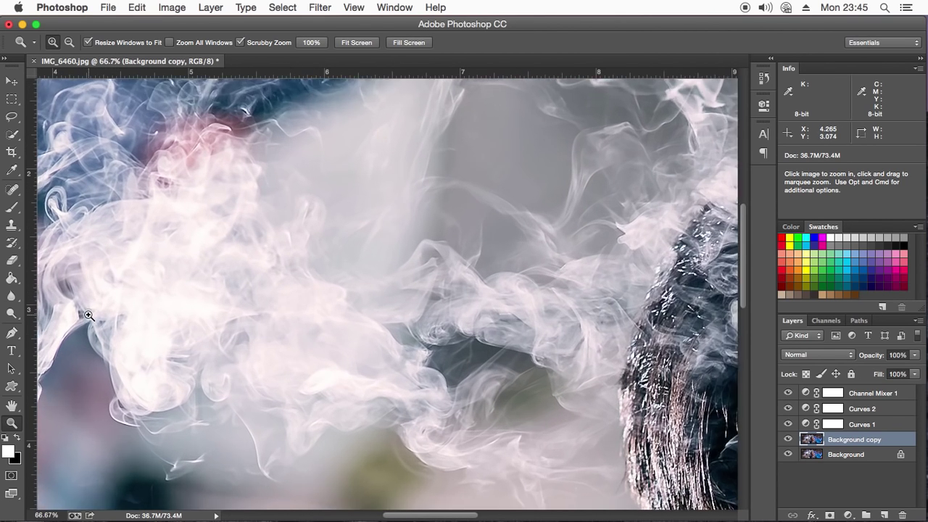
left_click(87, 316)
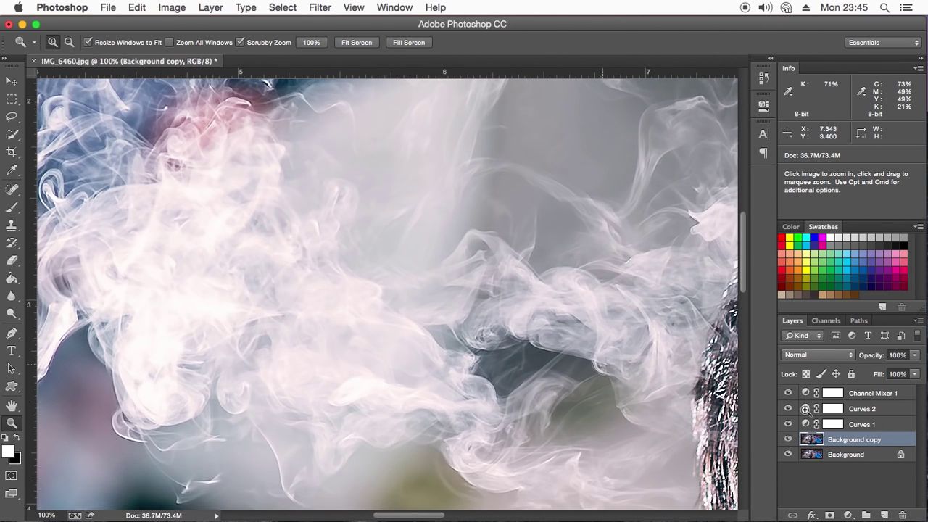
left_click(789, 439)
left_click(790, 439)
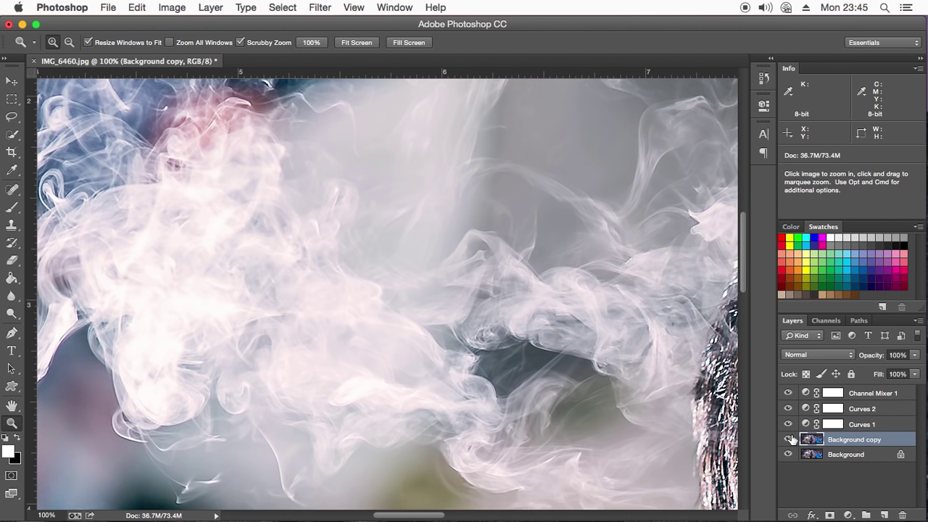
left_click(789, 440)
left_click(789, 440)
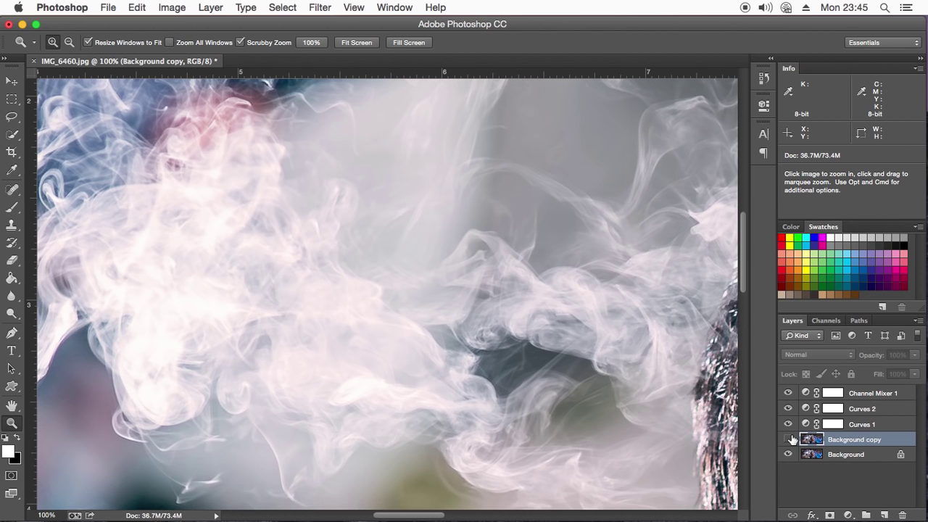
right_click(457, 256)
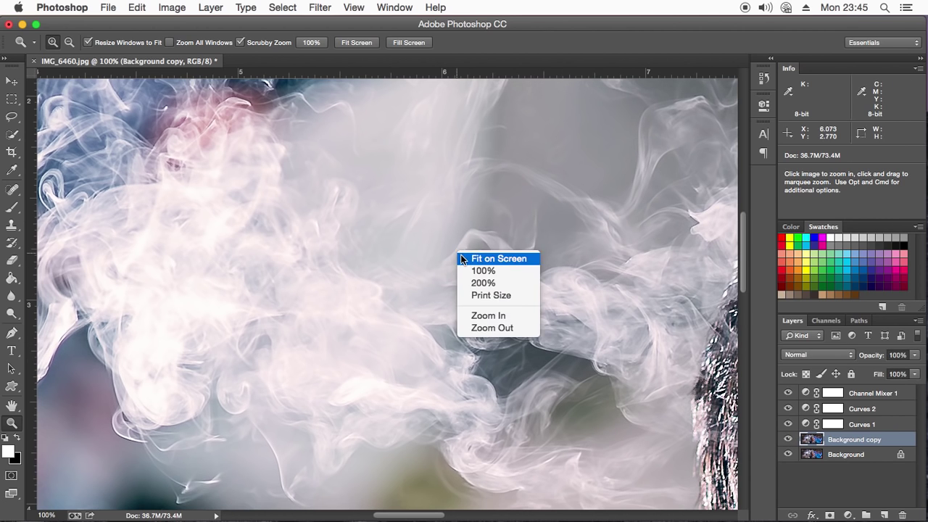
left_click(475, 263)
right_click(437, 307)
left_click(474, 387)
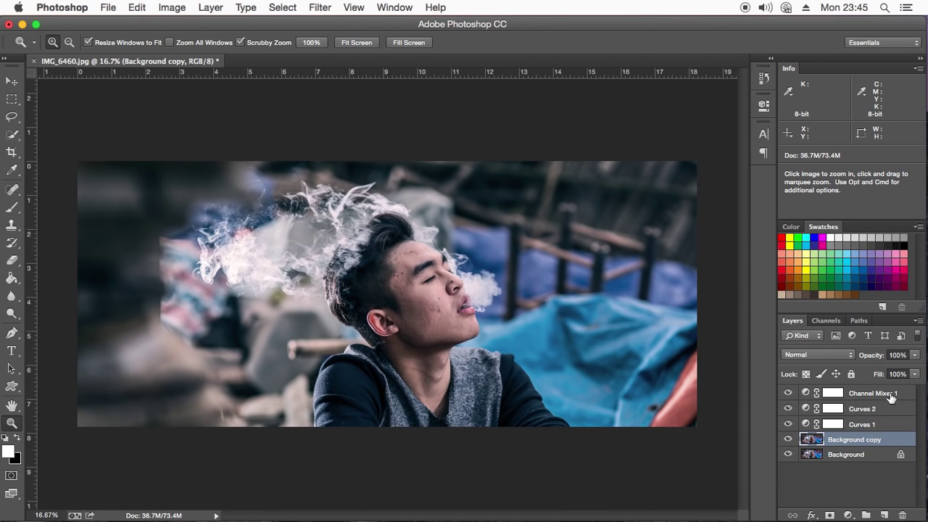
Step: Flatten all layers into a single Background layer
left_click(890, 393)
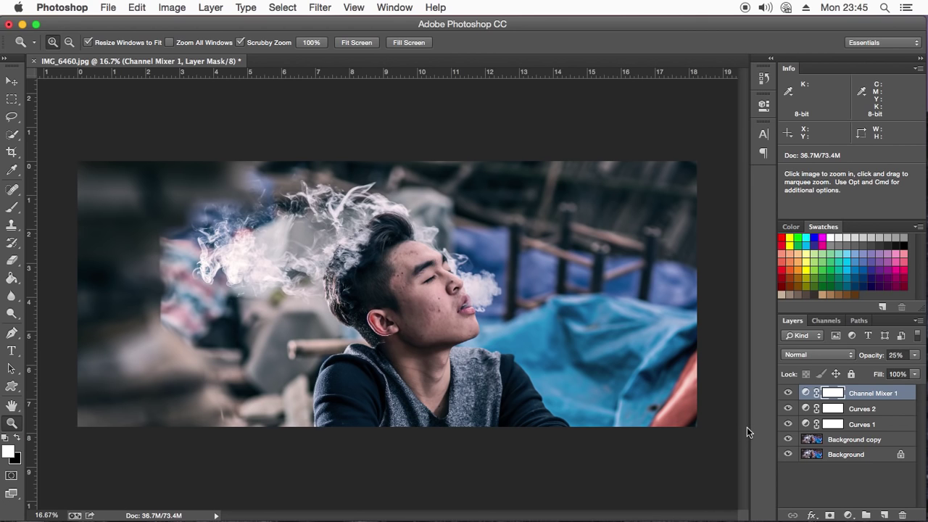
key("ctrl+shift+e")
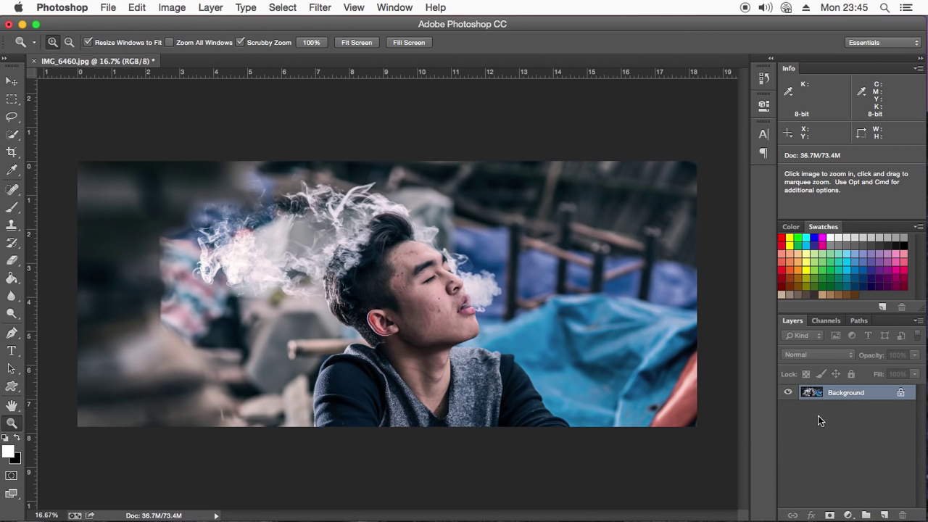
left_click(12, 152)
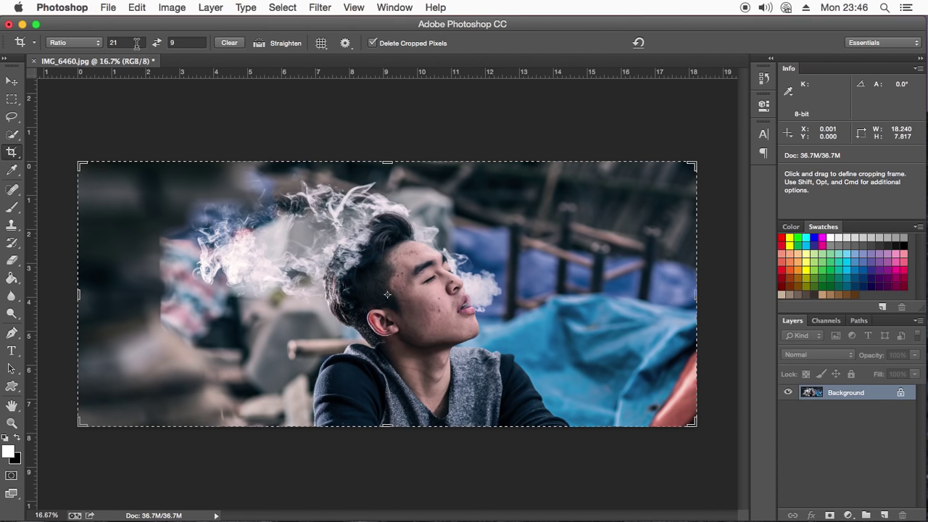
Step: Crop at a 30:20 ratio beyond the photo's edges, adding black bars above and below
left_click(110, 43)
type("30")
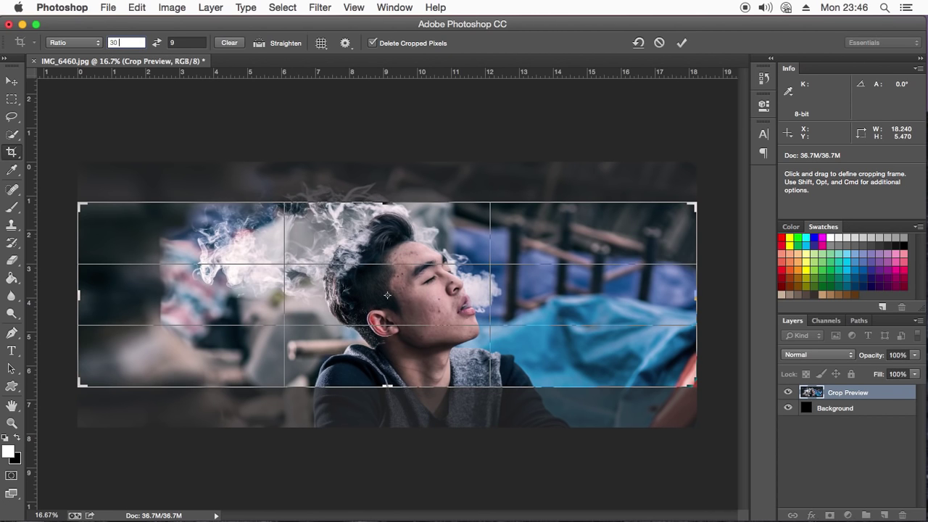
left_click(172, 43)
type("20")
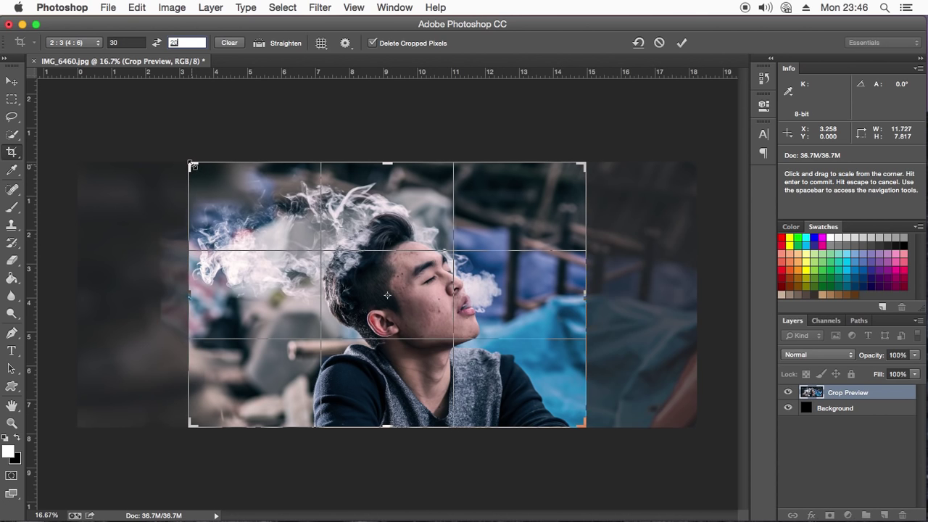
left_click_drag(197, 168, 135, 129)
left_click_drag(645, 464, 704, 490)
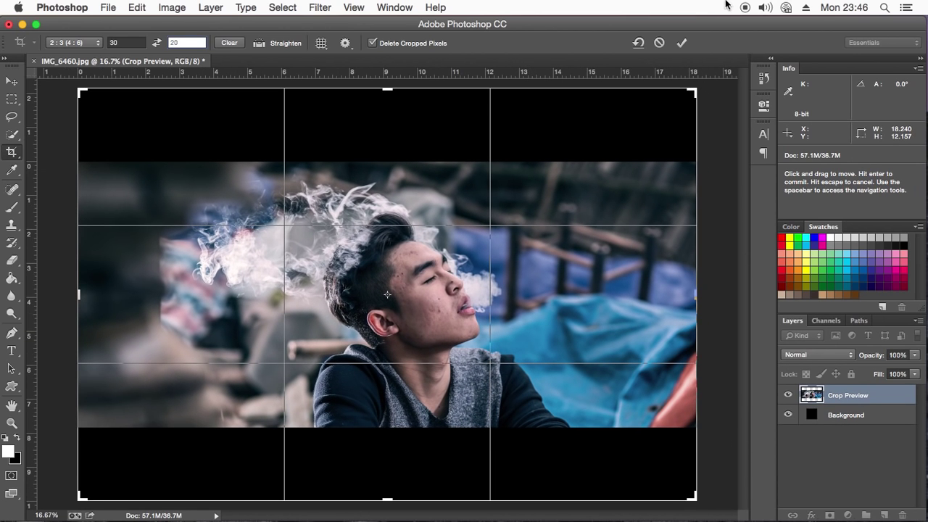
left_click(682, 42)
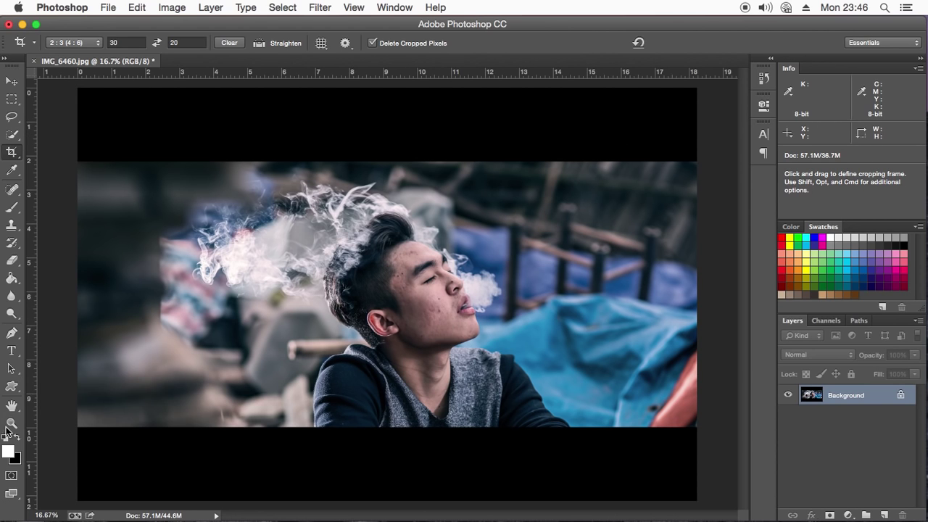
key("z")
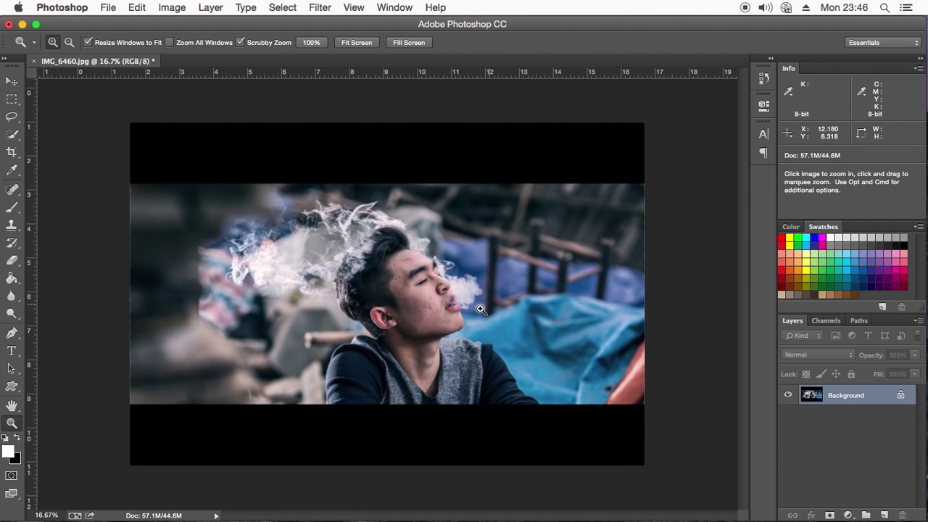
left_click_drag(480, 310, 473, 305)
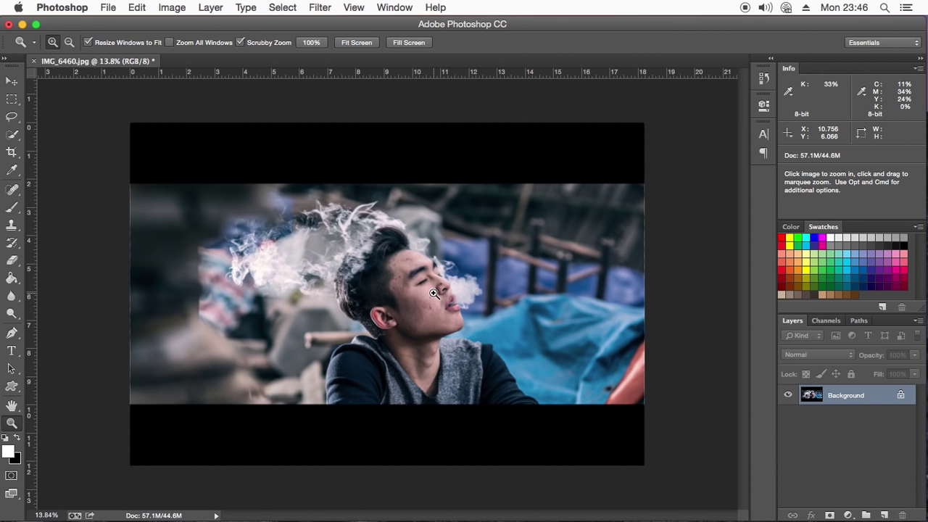
left_click_drag(433, 289, 423, 283)
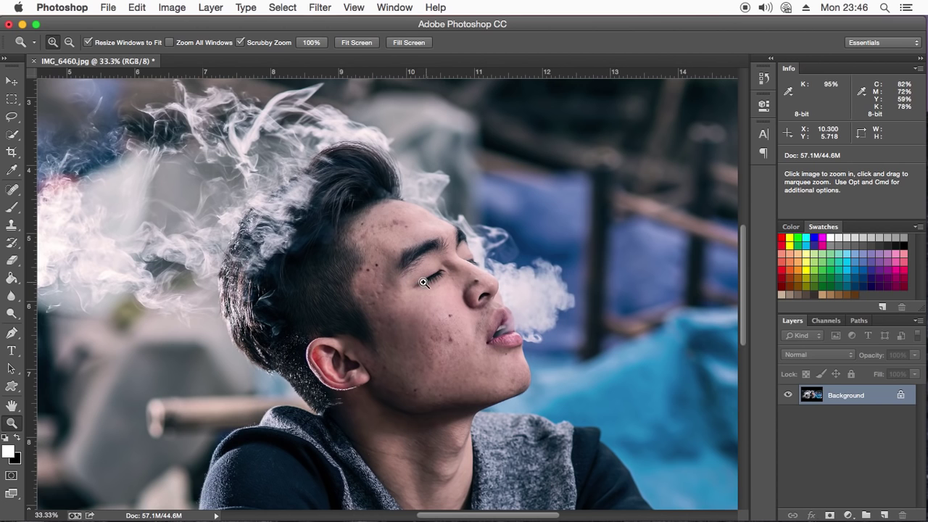
right_click(399, 278)
left_click(400, 278)
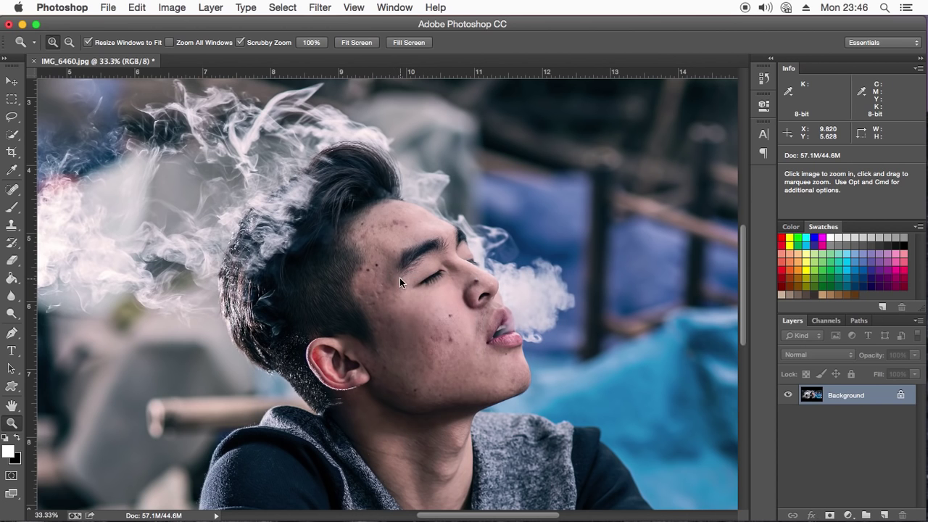
right_click(400, 279)
left_click(438, 354)
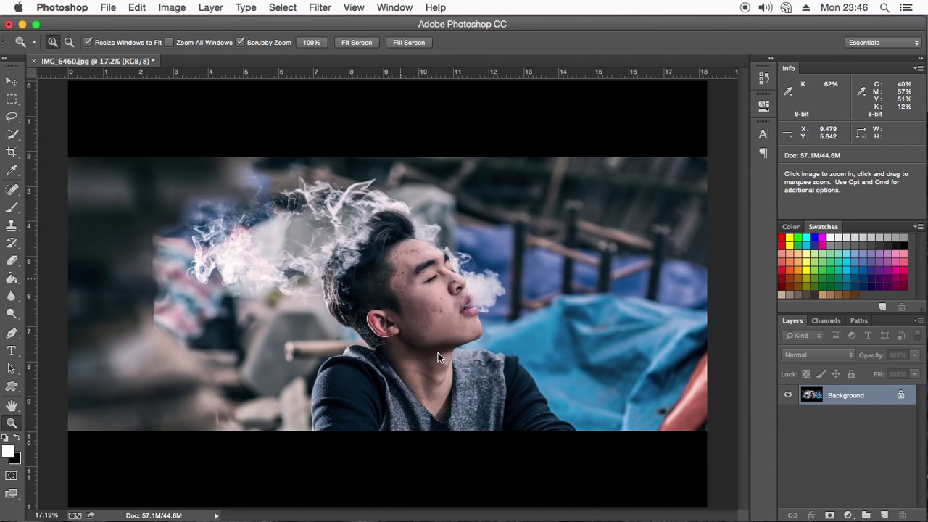